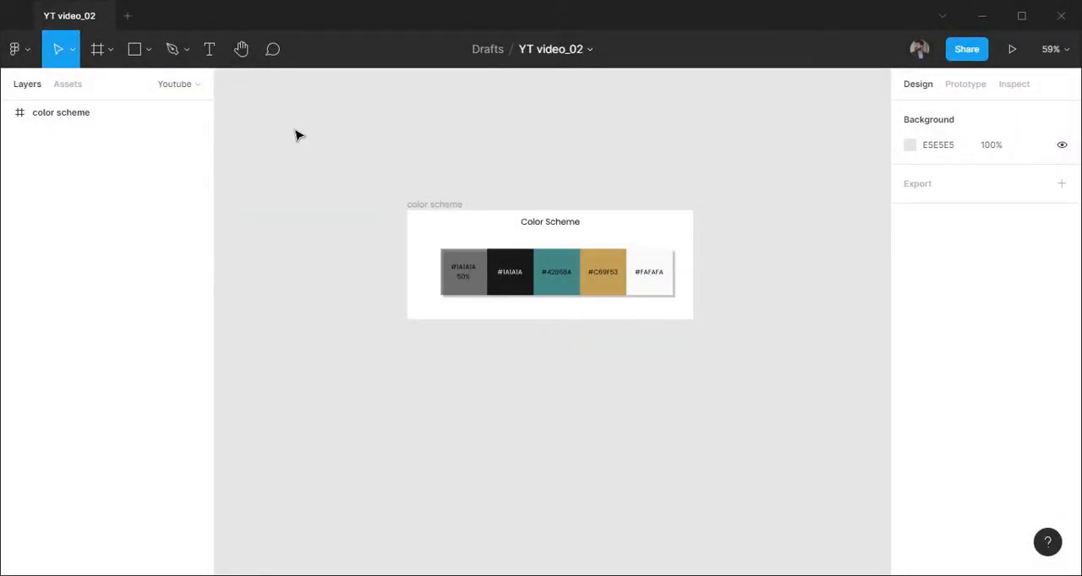
Create a new frame on the canvas below the color scheme and size it 1400 × 1400
click(97, 49)
scroll(606, 307, down, 3)
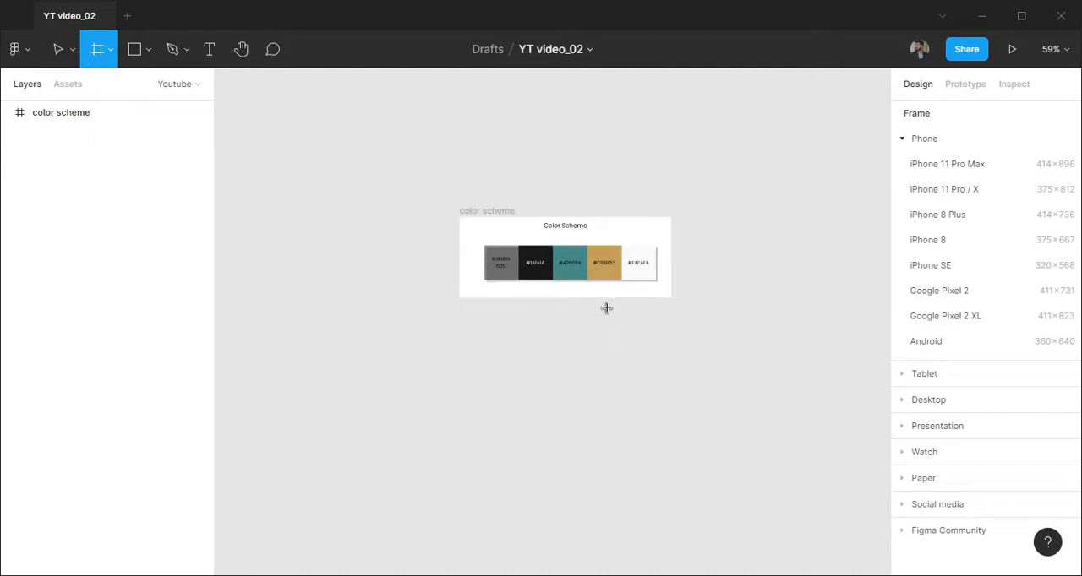
scroll(439, 309, down, 1)
click(440, 310)
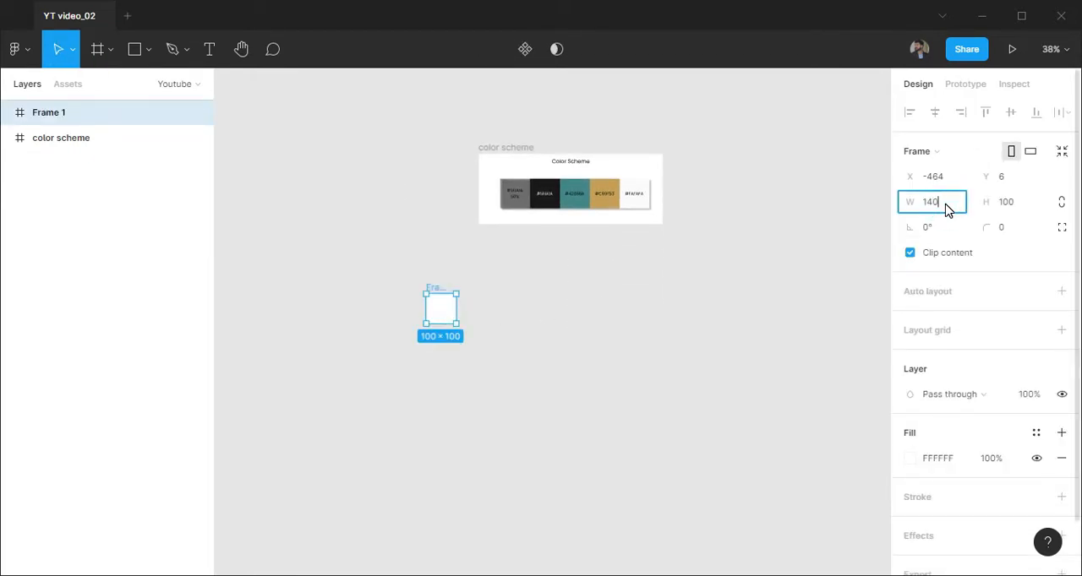
click(1006, 202)
text(1400)
key(Return)
scroll(677, 254, down, 3)
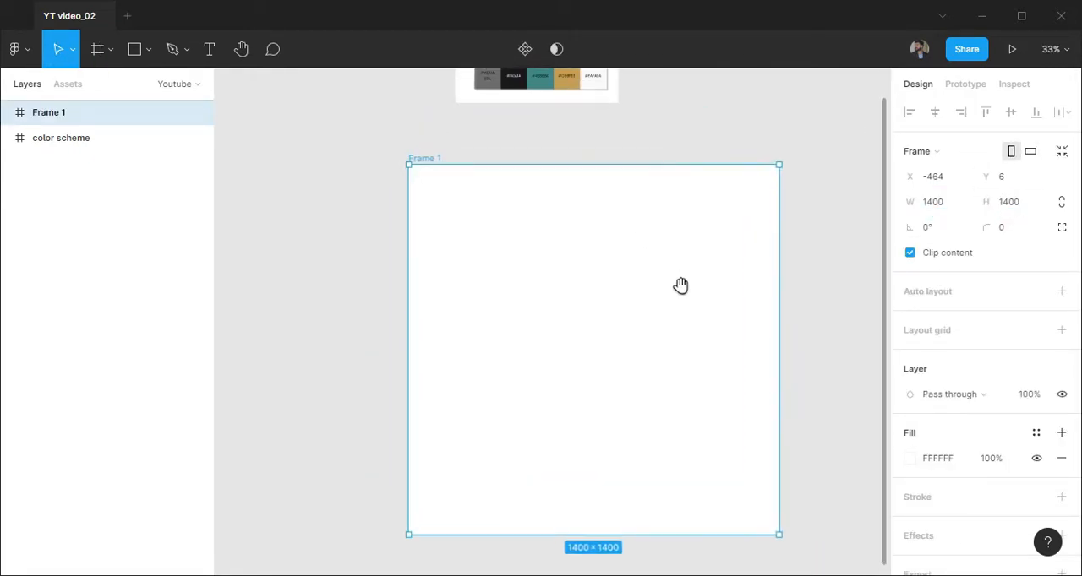
scroll(583, 241, up, 2)
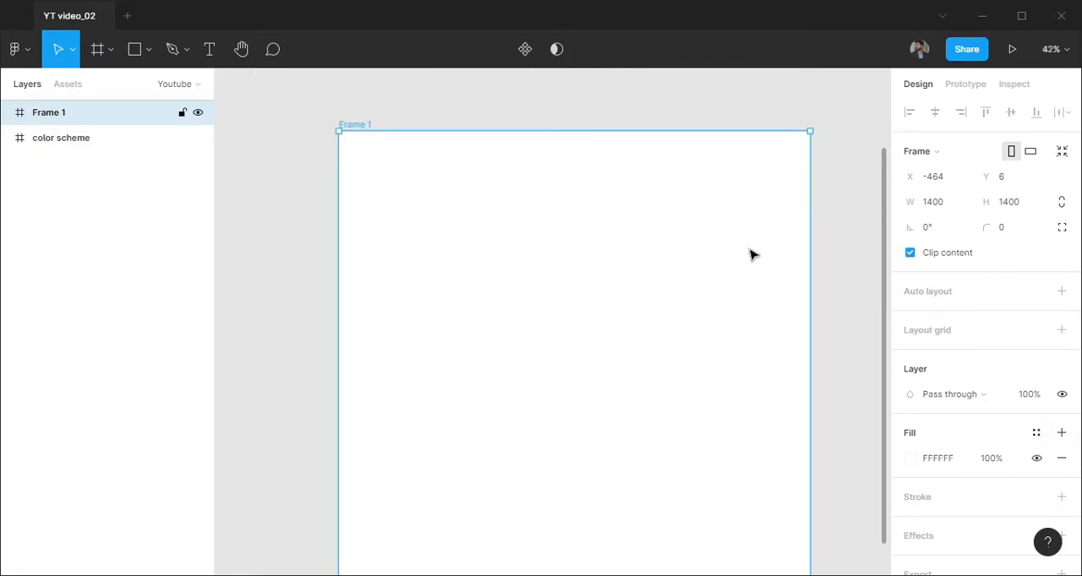
Add a column layout grid to the frame with 12 stretched columns, a 140 margin and a 30 gutter
click(1061, 329)
click(910, 355)
click(735, 369)
click(732, 377)
click(729, 421)
text(1)
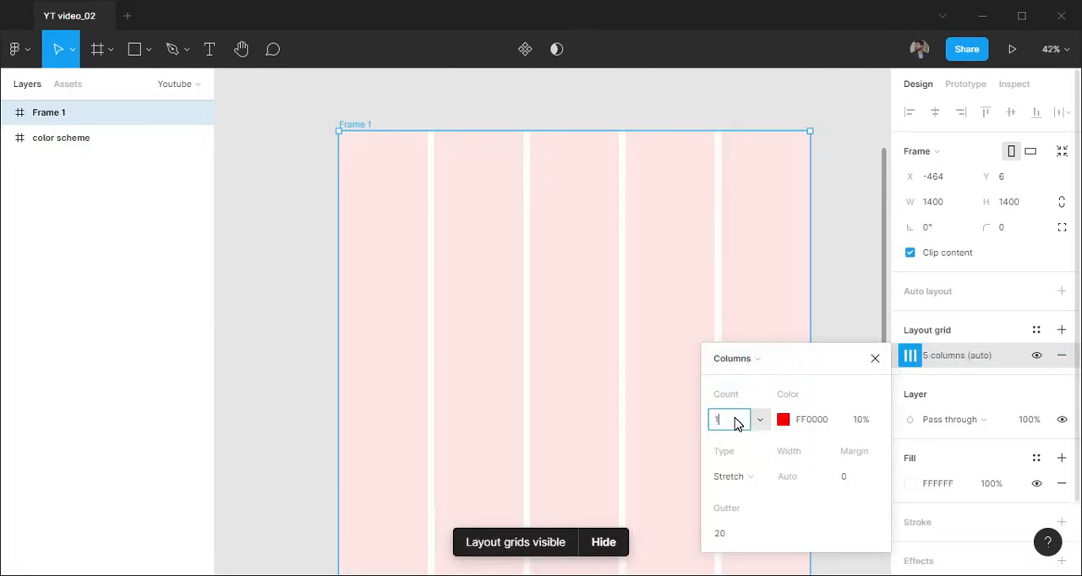
click(850, 476)
text(140)
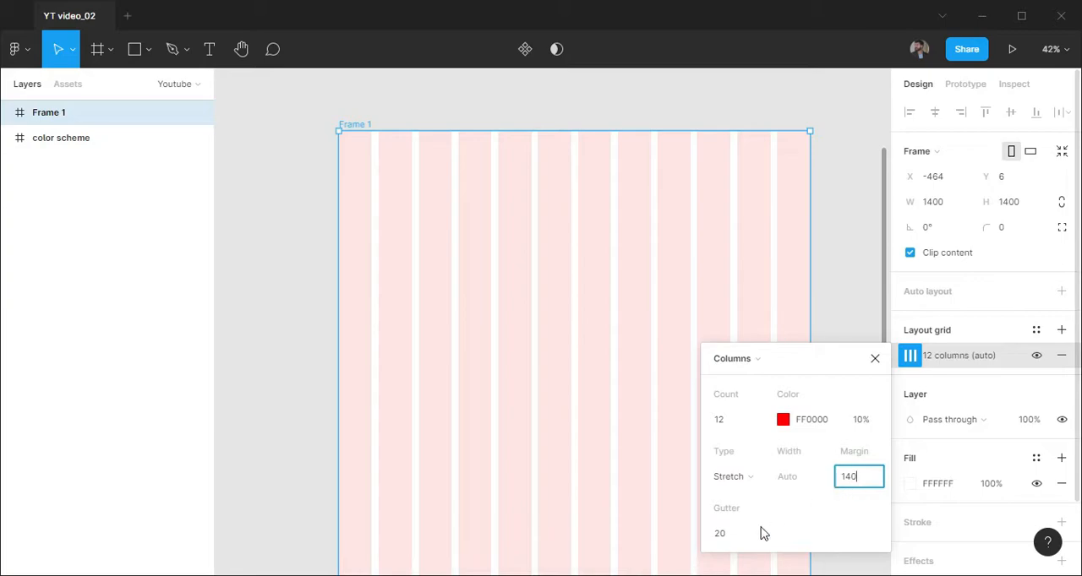
click(741, 543)
text(30)
key(Return)
click(881, 358)
Rename the new 1400 × 1400 frame to "Design"
double_click(57, 113)
text(Design)
key(Return)
click(843, 234)
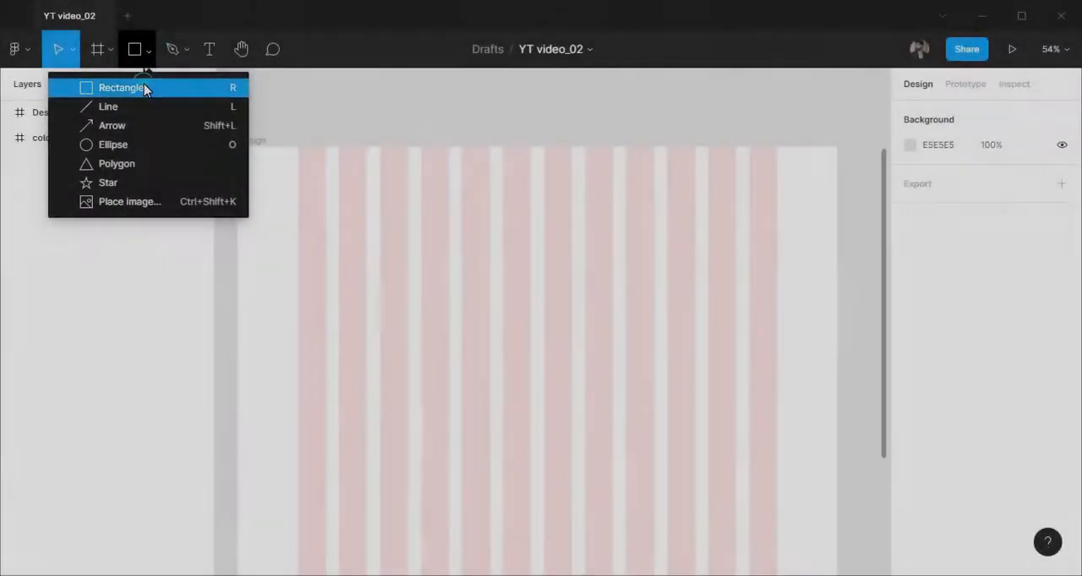
Add a 1400 × 72 rectangle across the top edge of the Design frame and fill it with FAFAFA
click(144, 86)
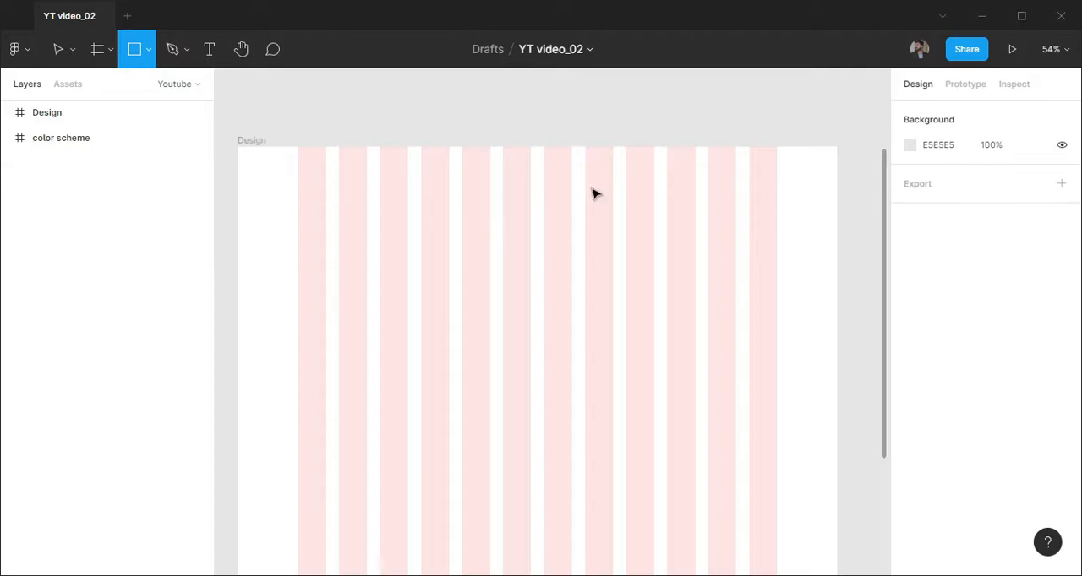
click(313, 171)
click(948, 172)
click(1015, 181)
text(72)
key(Return)
drag(765, 169, 710, 172)
drag(521, 280, 544, 318)
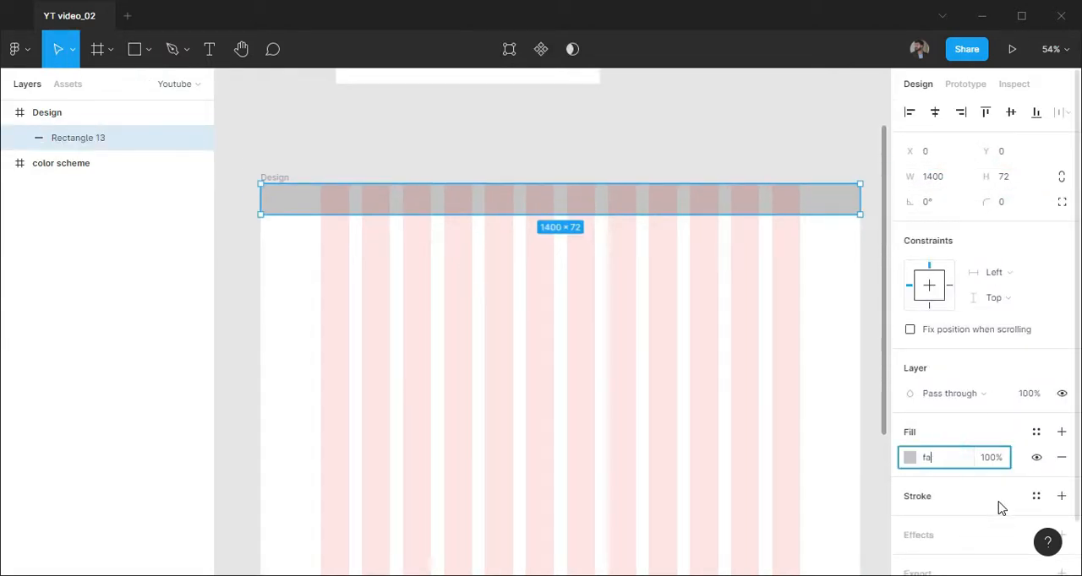
key(Return)
scroll(289, 186, up, 2)
Place the local logo component in the header bar at the first grid column
click(67, 84)
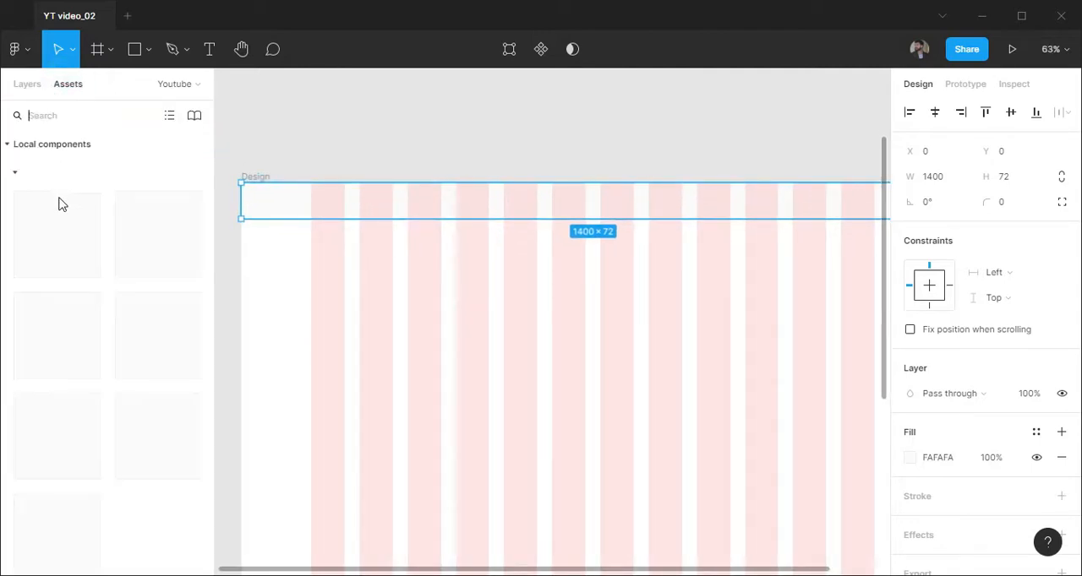
drag(131, 353, 344, 204)
click(29, 85)
click(410, 237)
Add a text label reading "Home" in the right half of the header bar
drag(714, 254, 508, 275)
key(t)
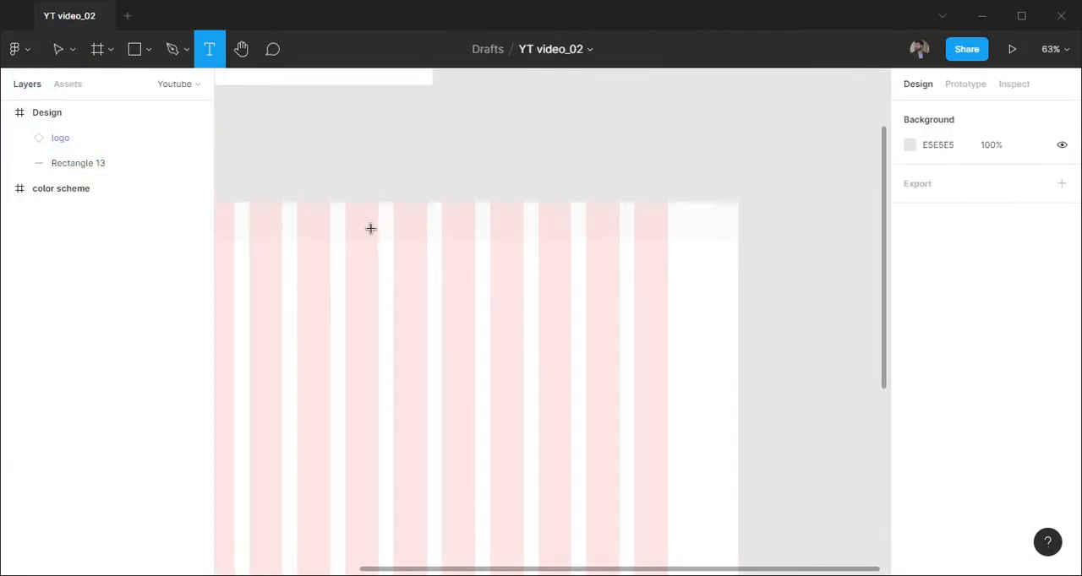
click(475, 284)
scroll(385, 235, up, 3)
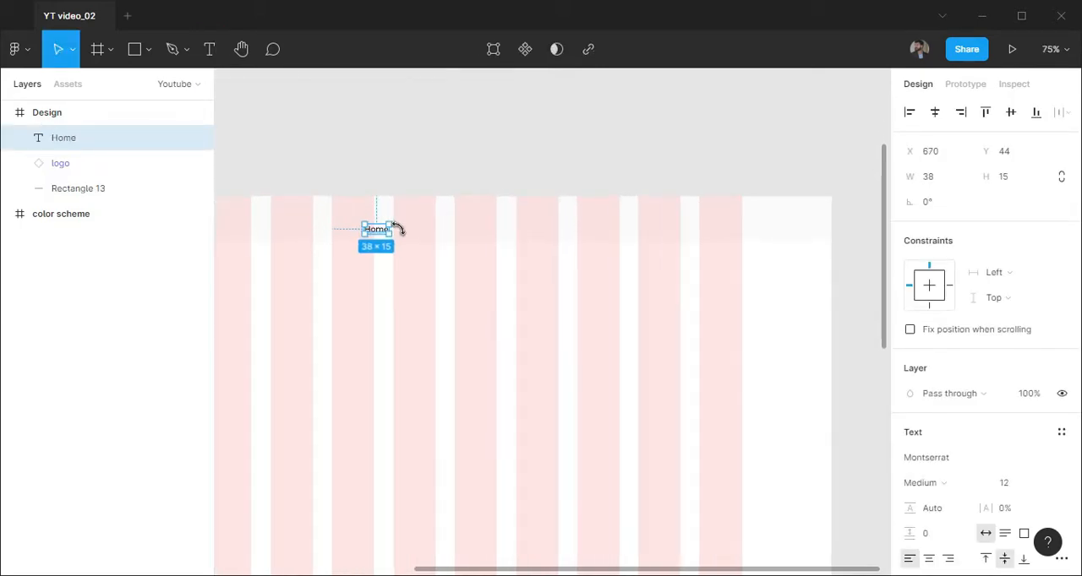
Duplicate the Home label along the header and change the copies to "Benefits", "Features" and "Pricing"
drag(385, 235, 498, 235)
click(420, 232)
text(Benefits)
key(Escape)
scroll(454, 229, up, 2)
double_click(455, 229)
text(Features)
key(Escape)
double_click(508, 230)
text(Pricing)
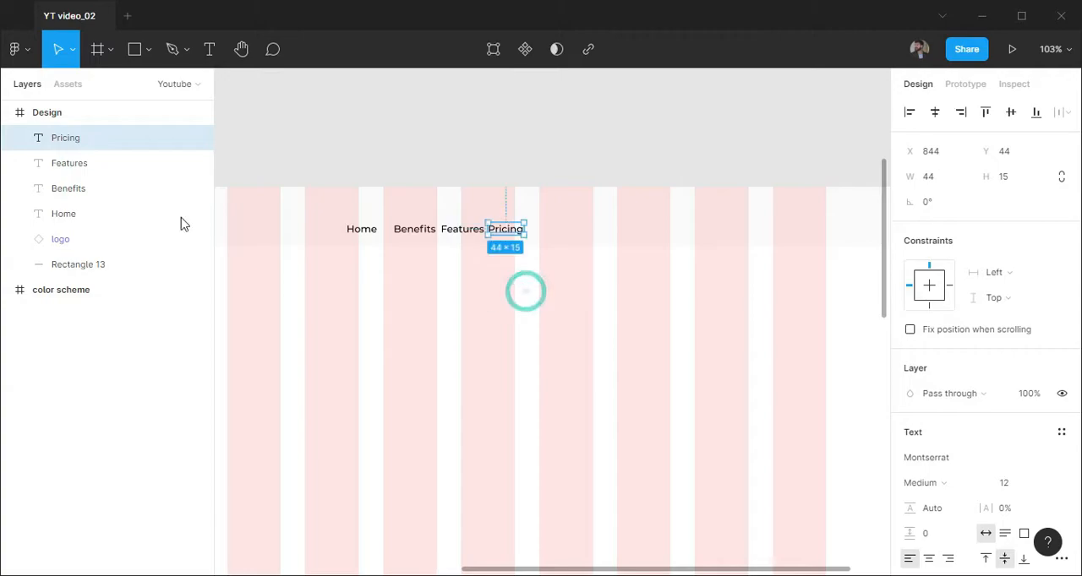
Distribute the four navigation labels horizontally with a spacing of 32
shift+click(180, 222)
click(1058, 112)
click(921, 140)
click(944, 228)
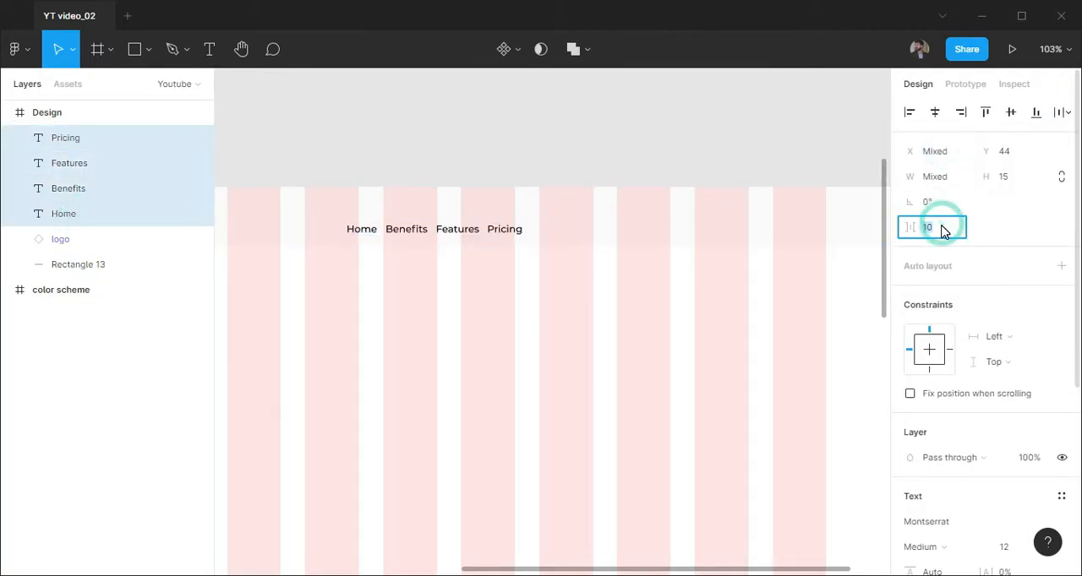
click(379, 265)
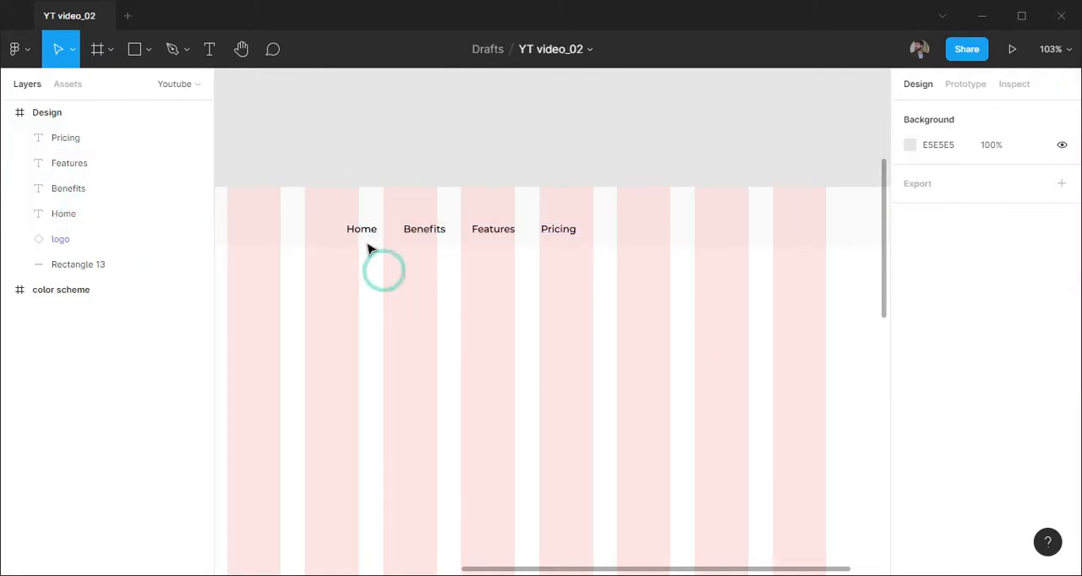
Set the fill of all four navigation labels to 1A1A1A at 75% opacity
scroll(372, 232, up, 1)
click(362, 227)
shift+click(101, 140)
scroll(985, 411, down, 3)
text(1a1a1a)
click(990, 406)
text(75)
key(Return)
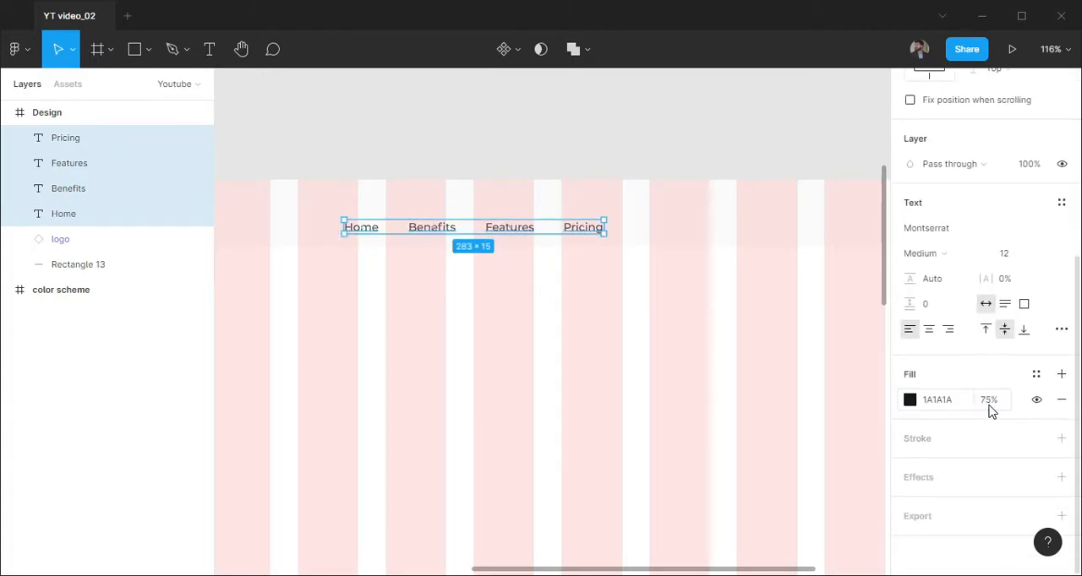
Give only the Home label a heavier font weight
click(359, 234)
click(961, 252)
click(961, 265)
Group the four navigation labels and name the group "nav"
shift+click(82, 145)
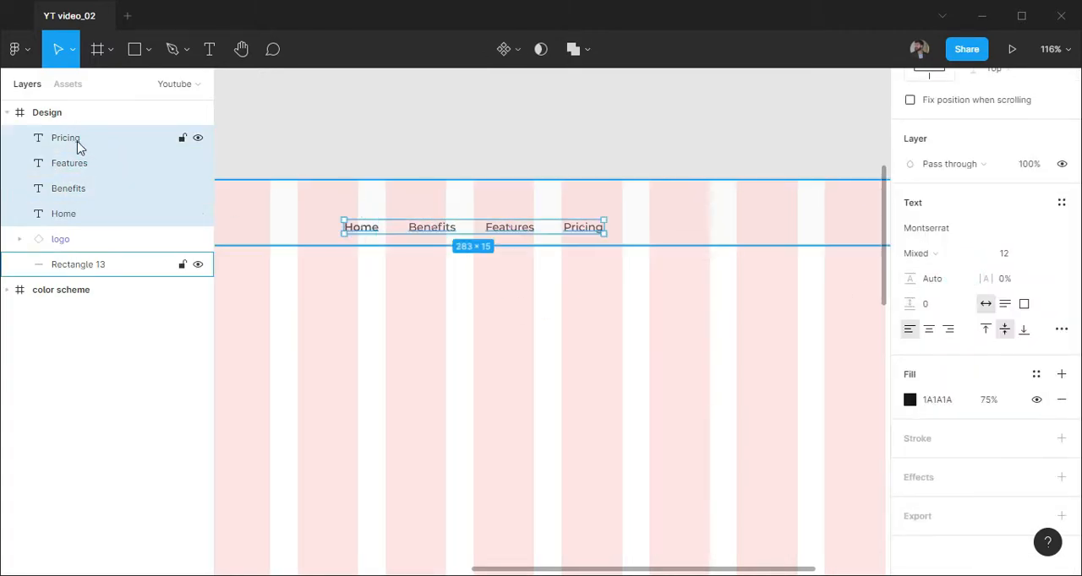
key(ctrl+g)
double_click(65, 138)
text(nav)
key(Return)
click(540, 253)
Align the nav group with the vertical center of the header background rectangle
click(514, 228)
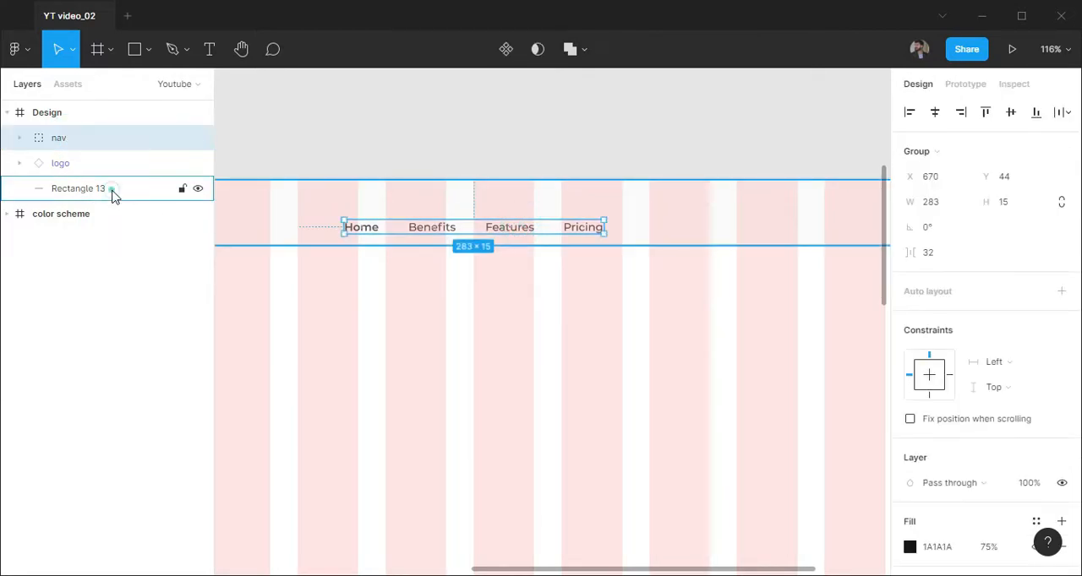
ctrl+click(112, 192)
key(alt+v)
click(580, 390)
Draw a 91 × 32 button rectangle in the header after the Pricing label and fill it with 42868A
drag(671, 310, 471, 360)
click(131, 53)
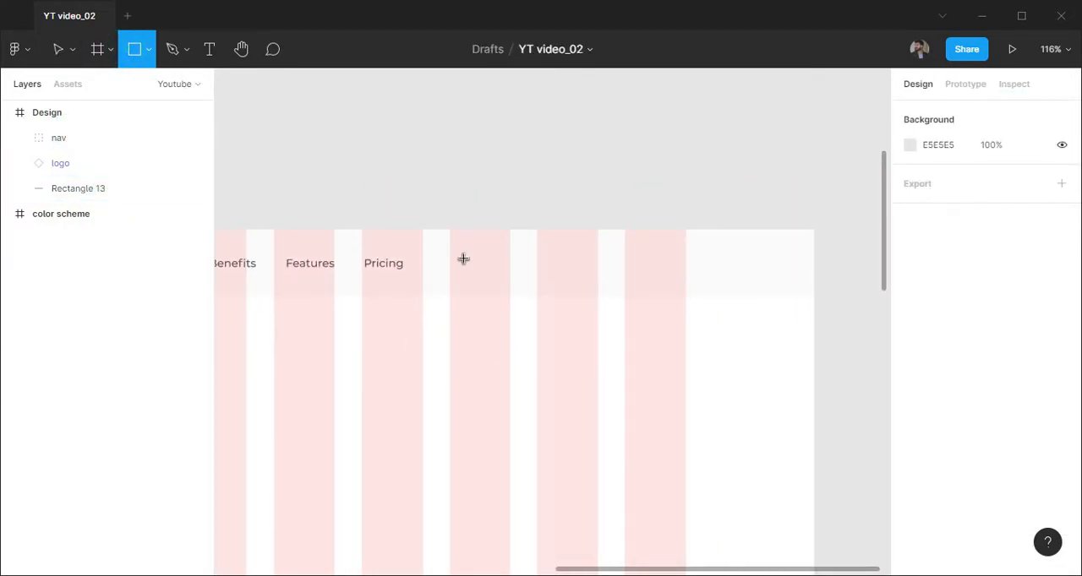
click(464, 258)
key(Tab)
text(32)
key(Return)
drag(468, 240, 501, 273)
click(955, 458)
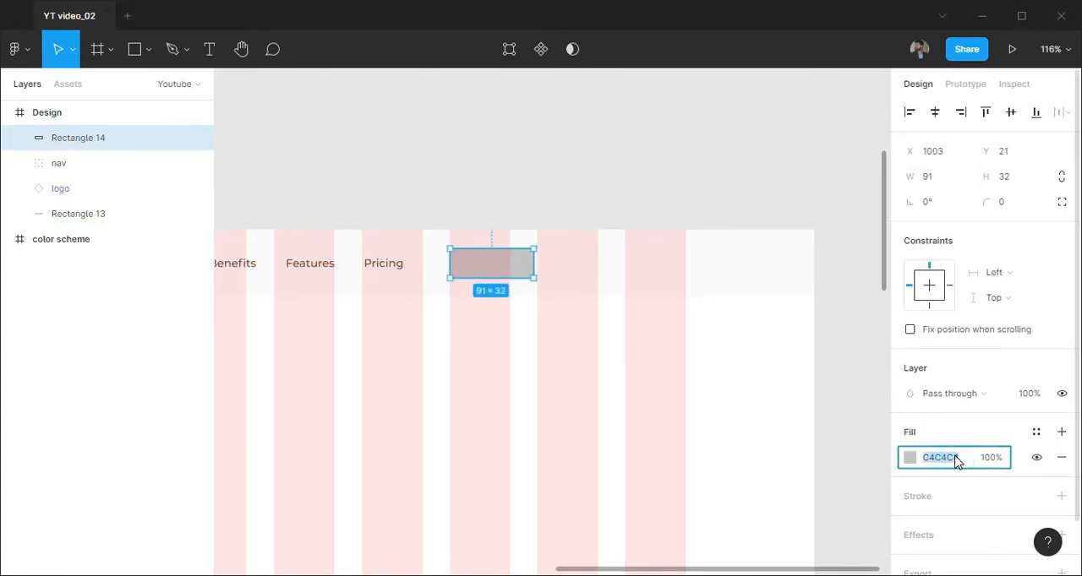
text(42868a)
key(Return)
Place a copy of the Pricing label centered on the teal button as "SIGN UP" with fill FAFAFA
scroll(494, 262, up, 3)
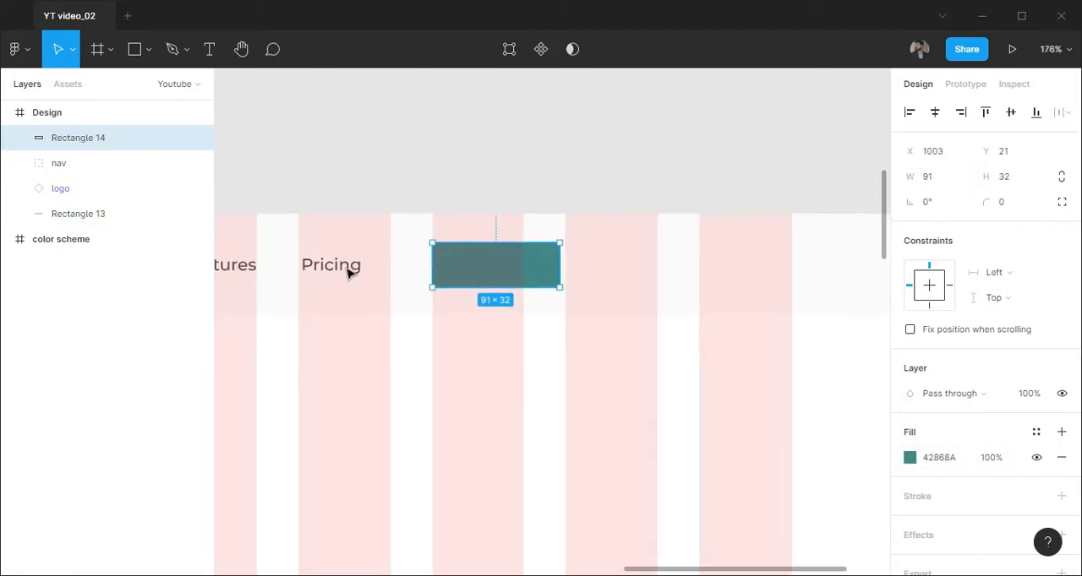
click(352, 268)
key(ctrl+c)
key(ctrl+v)
drag(550, 394, 494, 270)
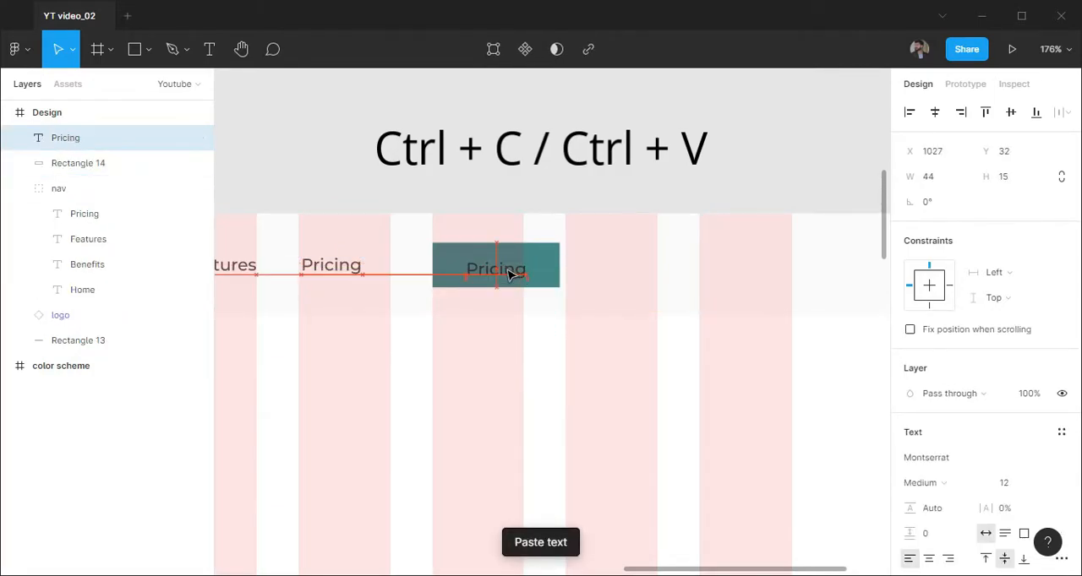
scroll(495, 269, up, 2)
double_click(507, 266)
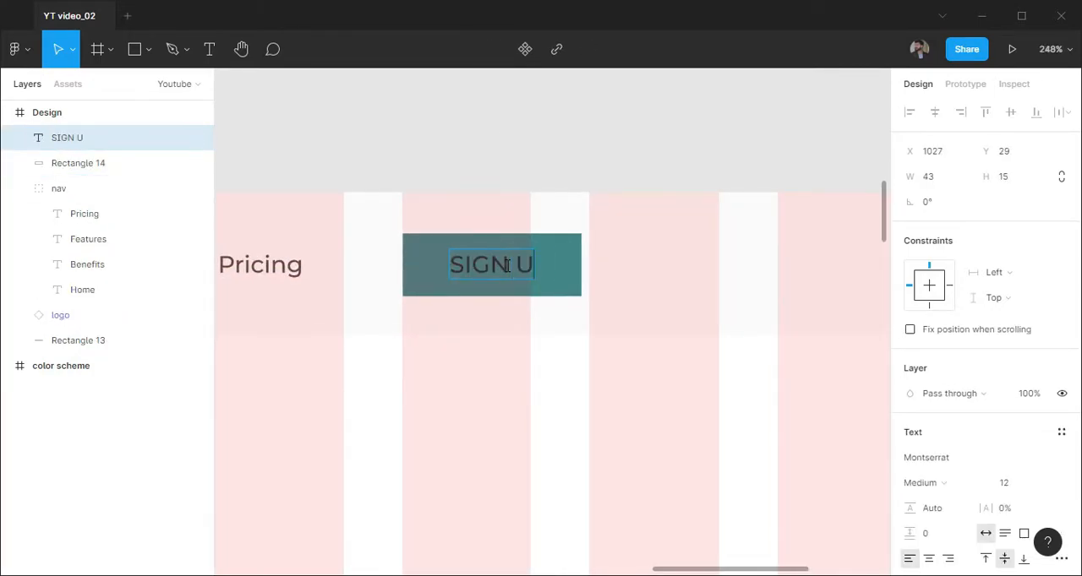
key(Escape)
scroll(932, 416, down, 3)
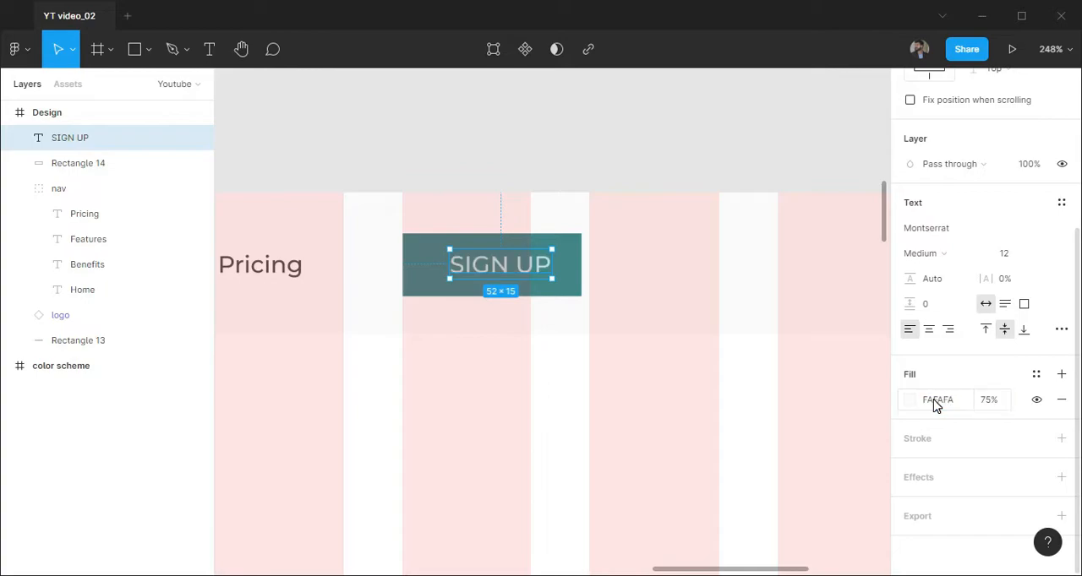
Group the SIGN UP label with its button rectangle and name the group "sign up"
shift+click(96, 163)
key(ctrl+g)
double_click(72, 140)
text(sign up)
key(Return)
Duplicate the sign up button to its left and replace the copy's rectangle fill with a 42868A stroke
drag(601, 275, 502, 278)
double_click(540, 280)
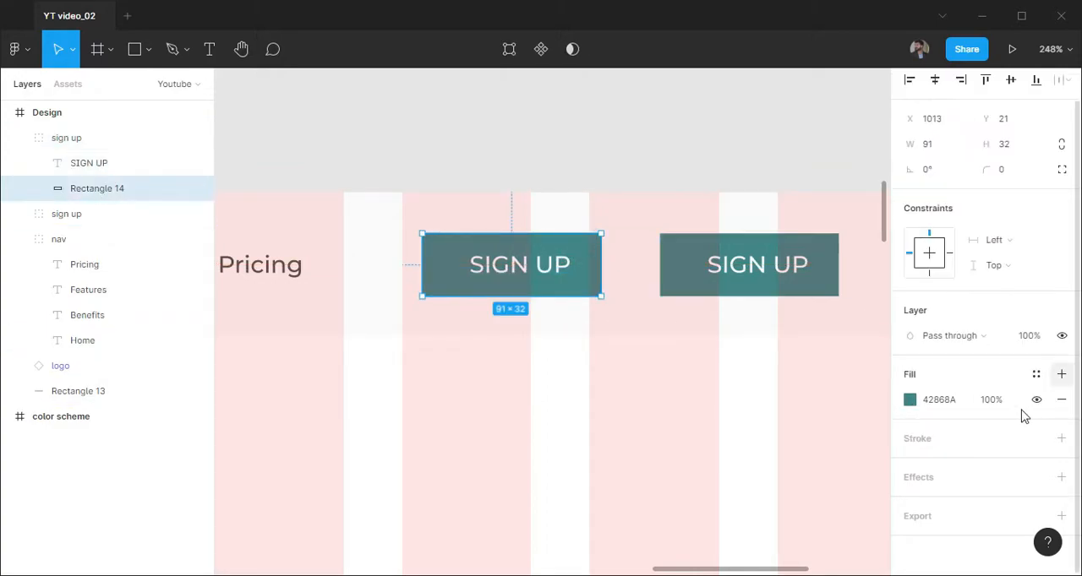
click(1061, 400)
click(1061, 438)
click(933, 466)
text(42868A)
key(Return)
Set a corner radius of 9 on both the outlined and the filled button rectangles
click(1016, 193)
text(9)
key(Return)
double_click(822, 277)
click(1009, 195)
text(9)
key(Return)
Replace the outlined button's label with a copy of the filled button's SIGN UP label, nested in the outlined button's group
click(755, 267)
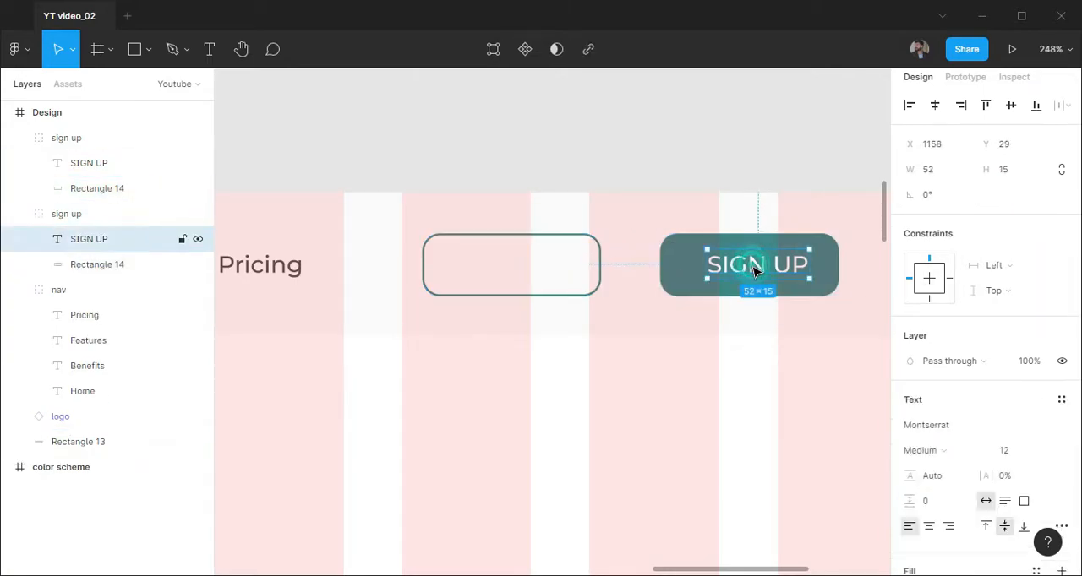
drag(647, 272, 519, 274)
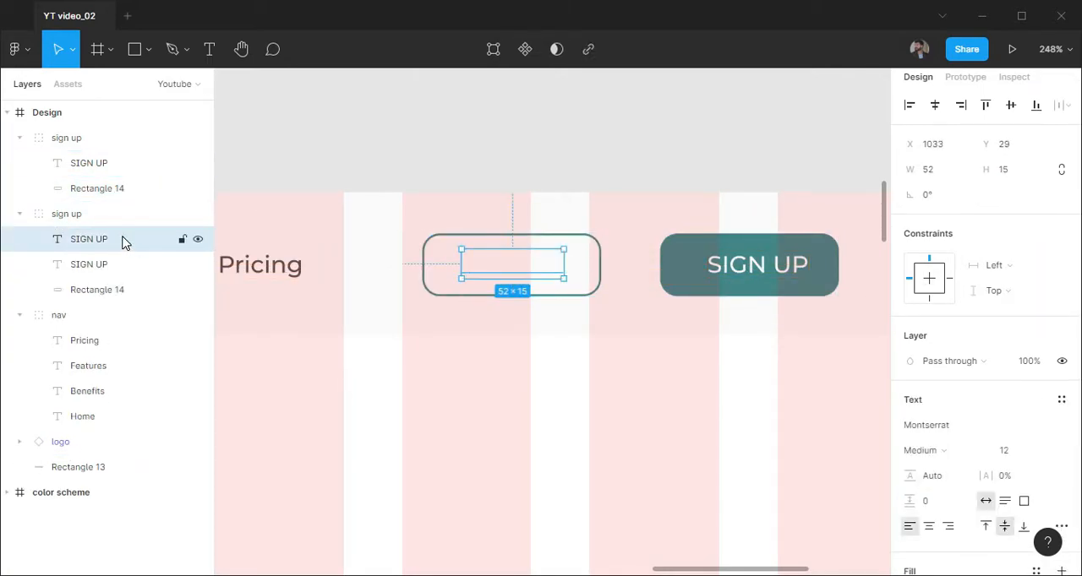
click(124, 169)
key(Delete)
drag(119, 215, 118, 158)
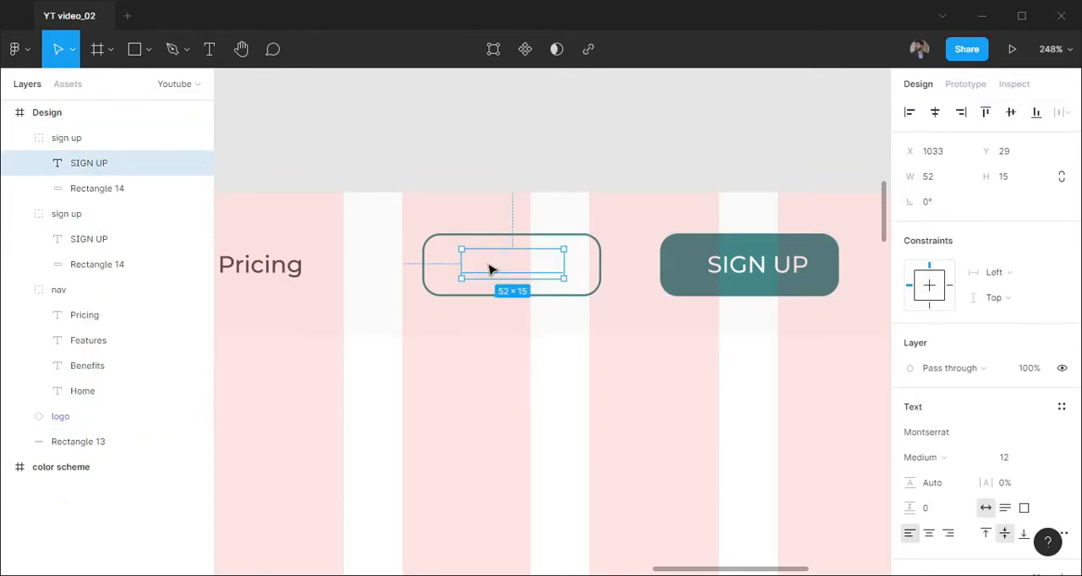
Set the fill of the outlined button's label to 1A1A1A
scroll(953, 494, down, 3)
click(945, 401)
text(1a1a1a)
key(Return)
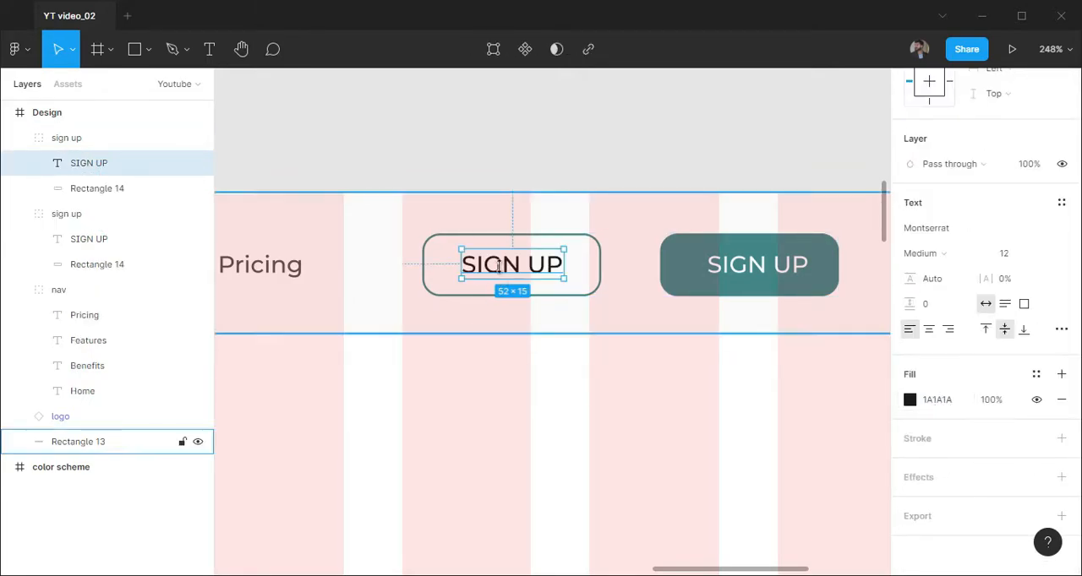
Change the outlined button's label to "lOG IN" and center it horizontally and vertically on its rectangle
double_click(503, 265)
text(lo)
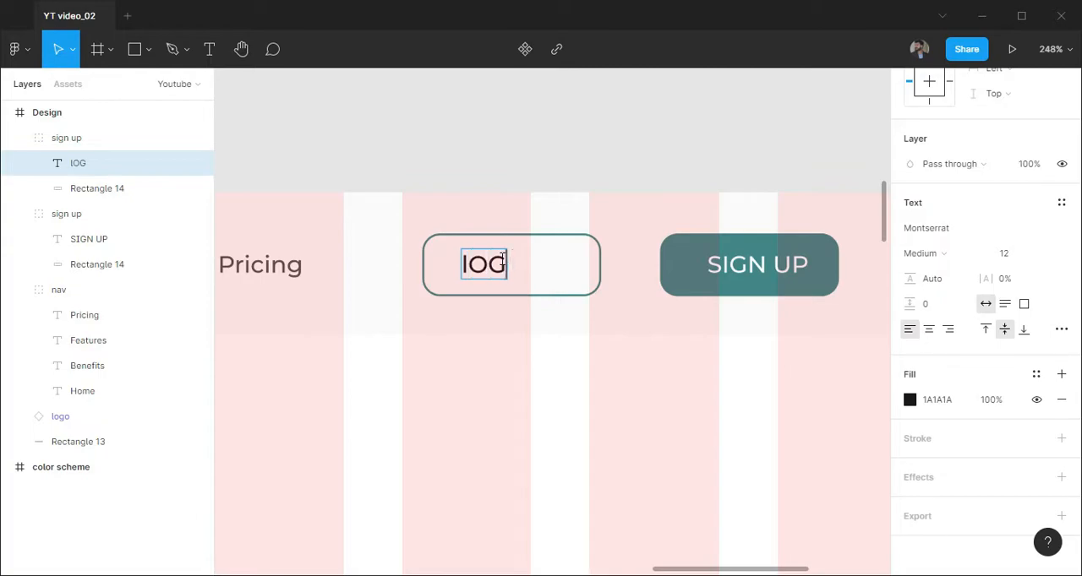
shift+click(501, 294)
scroll(1009, 139, up, 3)
click(938, 112)
click(1009, 112)
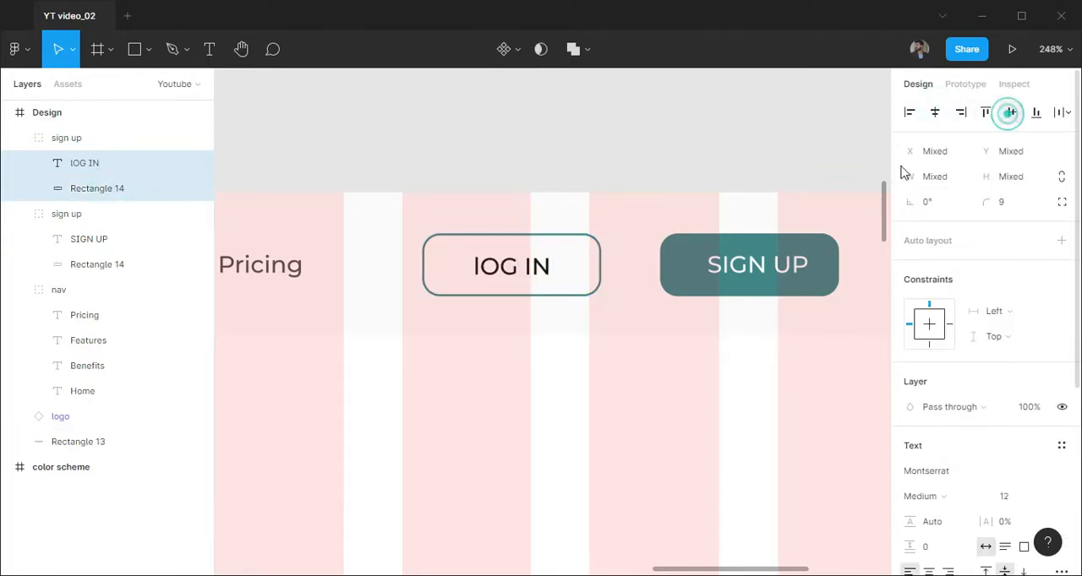
Rename the outlined button's group to "LOG IN"
click(665, 366)
scroll(665, 366, down, 1)
double_click(52, 138)
text(LOG IN)
key(Return)
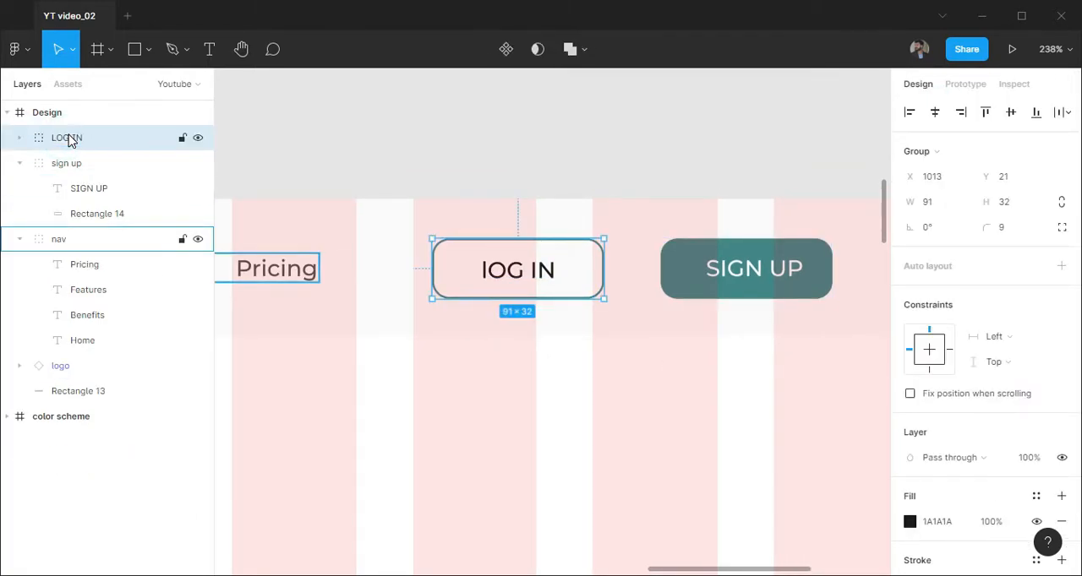
Distribute the nav, LOG IN and sign up groups horizontally with a spacing of 32
shift+click(103, 189)
click(1067, 112)
click(926, 152)
click(949, 252)
text(32)
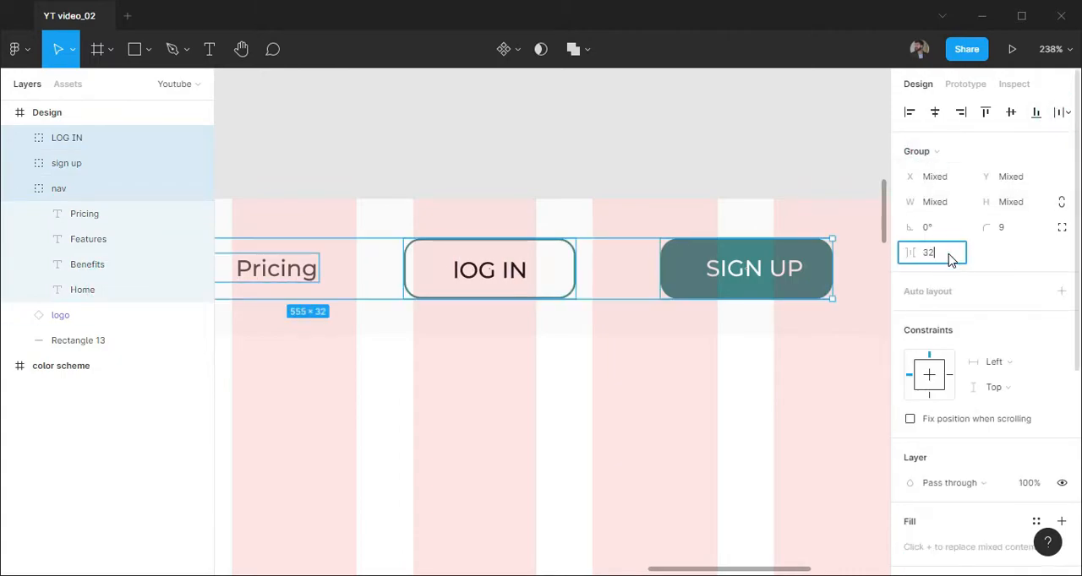
key(Return)
Move the nav group and both buttons together so the SIGN UP button ends at the last grid column's outer edge
scroll(650, 310, down, 1)
drag(731, 311, 490, 282)
drag(446, 249, 547, 251)
click(367, 387)
scroll(485, 355, down, 6)
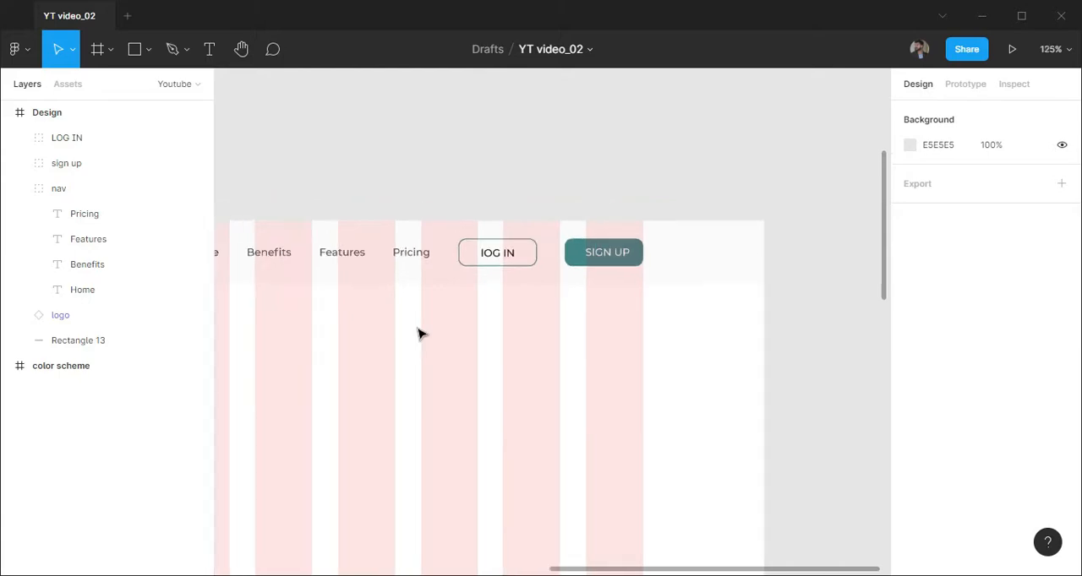
drag(524, 347, 636, 295)
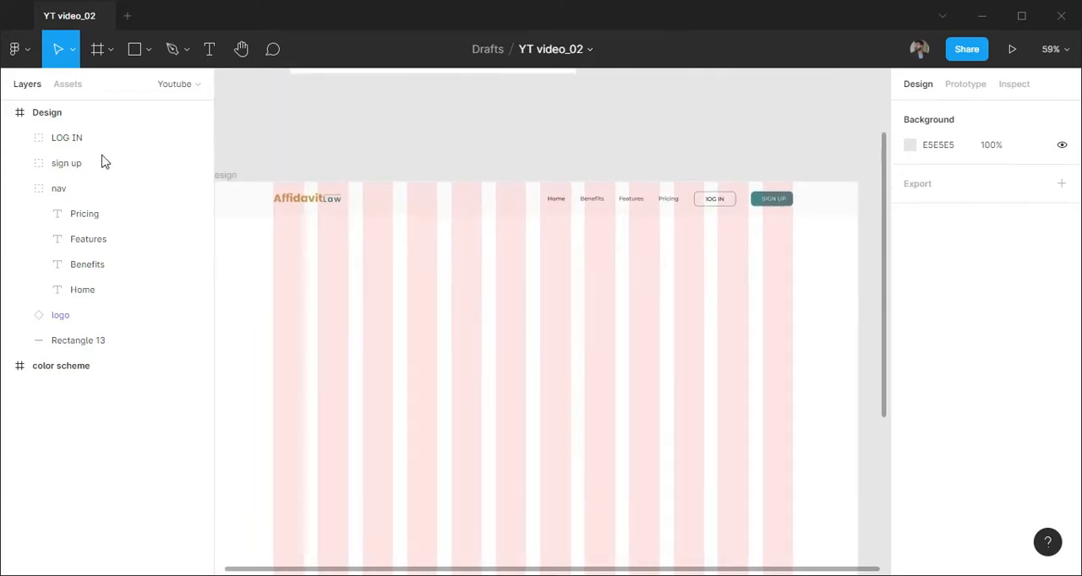
Align the header's logo, navigation, both buttons and background rectangle on their vertical centers
click(20, 188)
click(59, 214)
shift+click(67, 138)
shift+click(85, 239)
click(1010, 113)
click(737, 283)
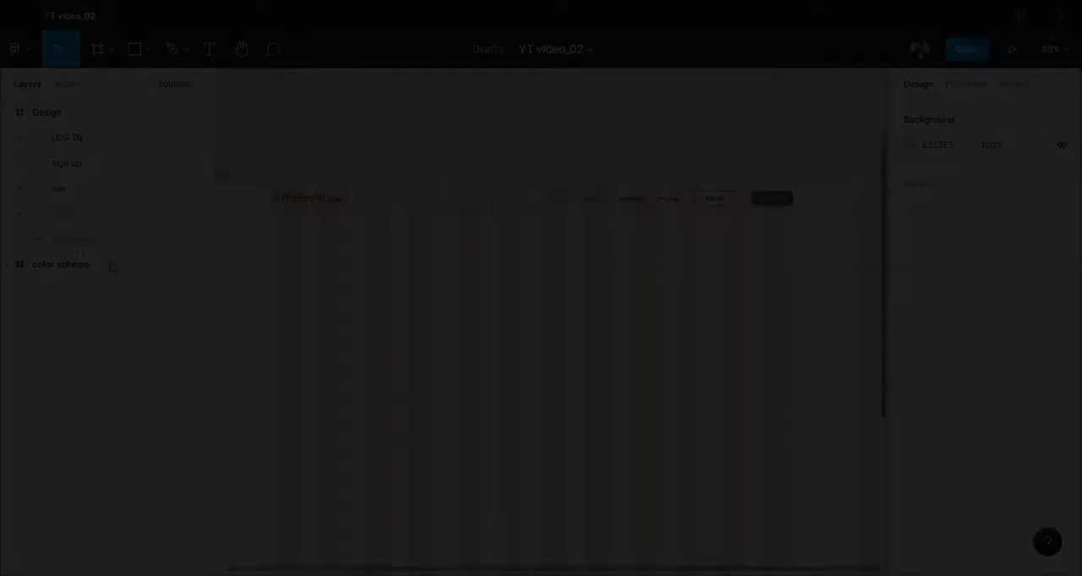
Rename the header's background rectangle "BG" and group all header layers as "NAV"
double_click(90, 240)
text(BG)
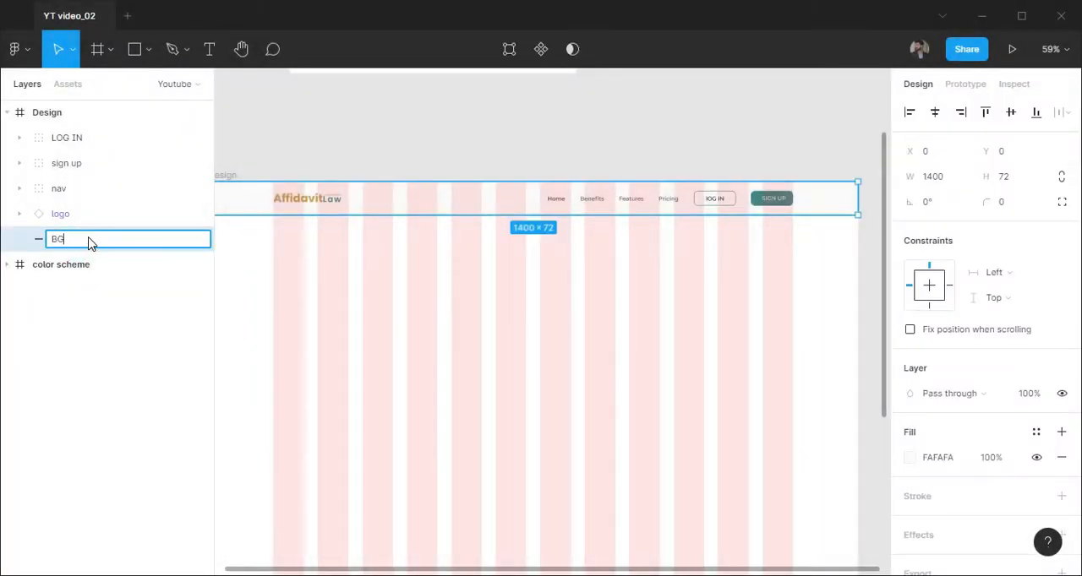
shift+click(84, 138)
key(ctrl+g)
double_click(80, 139)
text(NAV)
key(Return)
Hide the layout grid and place a 1400 × 528 hero rectangle directly below the header
scroll(543, 347, down, 1)
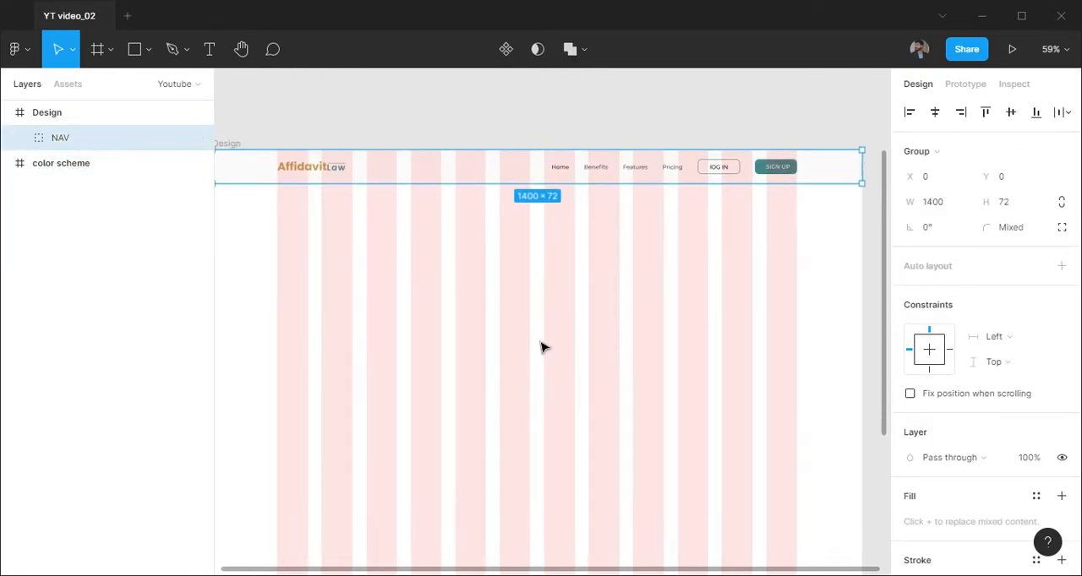
scroll(542, 347, down, 1)
key(shift+g)
click(148, 49)
click(147, 87)
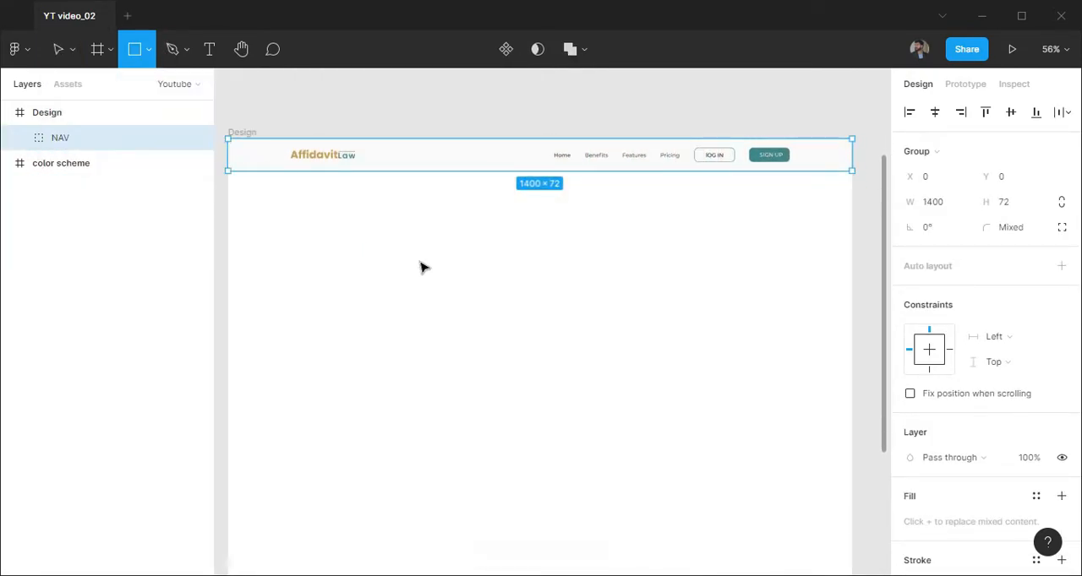
click(358, 252)
click(954, 177)
text(1400)
key(Tab)
text(528)
key(Return)
drag(712, 334, 610, 277)
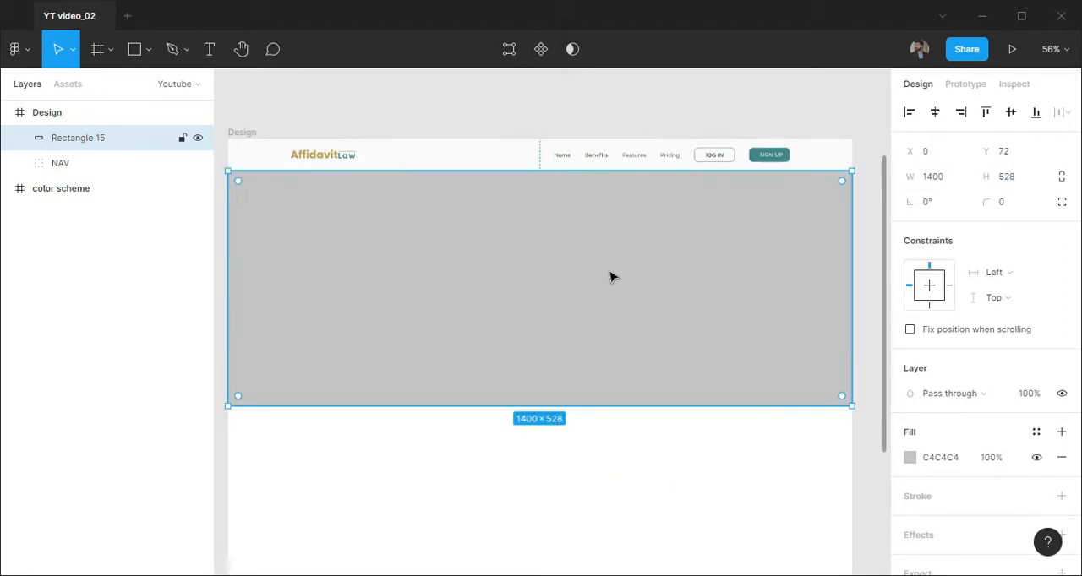
Place the giammarco-boscaro library image component over the hero rectangle at the full frame width
click(70, 87)
drag(56, 241, 543, 295)
click(31, 88)
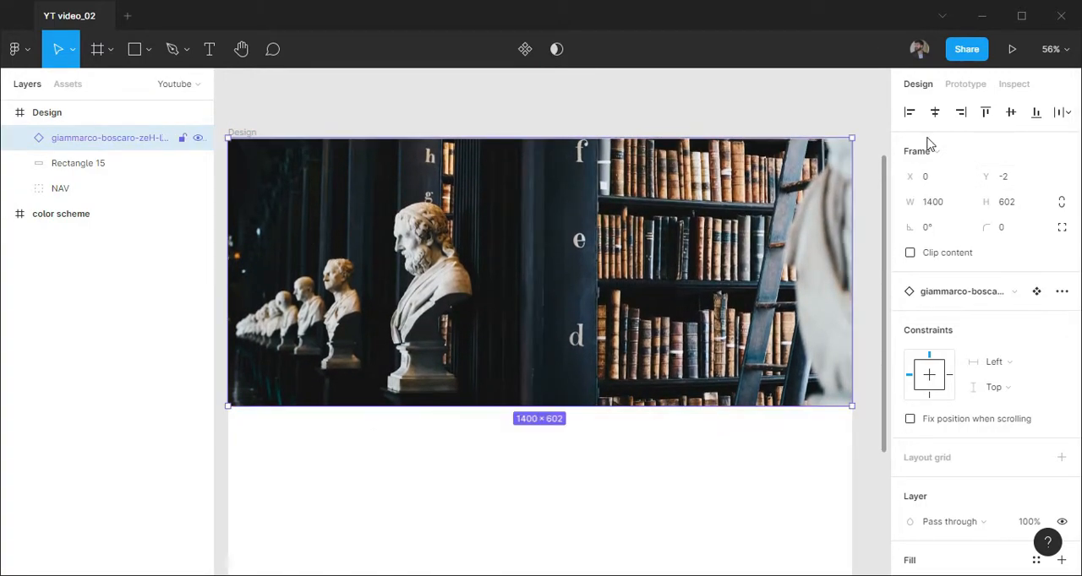
Mask the library image with the hero rectangle so it is cropped below the header
shift+click(89, 167)
key(ctrl+alt+m)
click(92, 163)
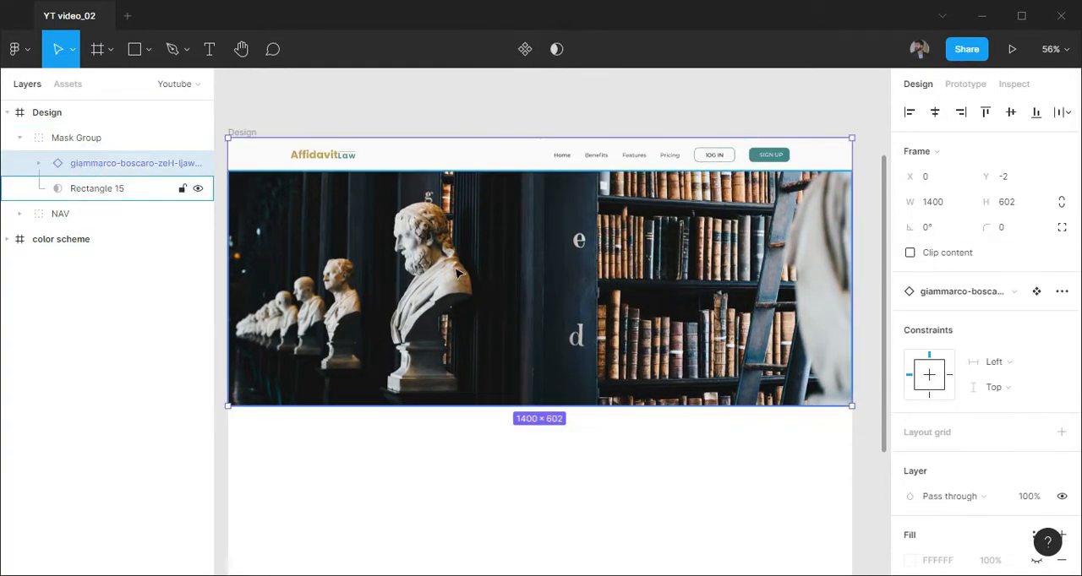
Draw a 1400 × 528 overlay rectangle over the masked hero image and center it on the mask rectangle
key(r)
drag(228, 171, 852, 406)
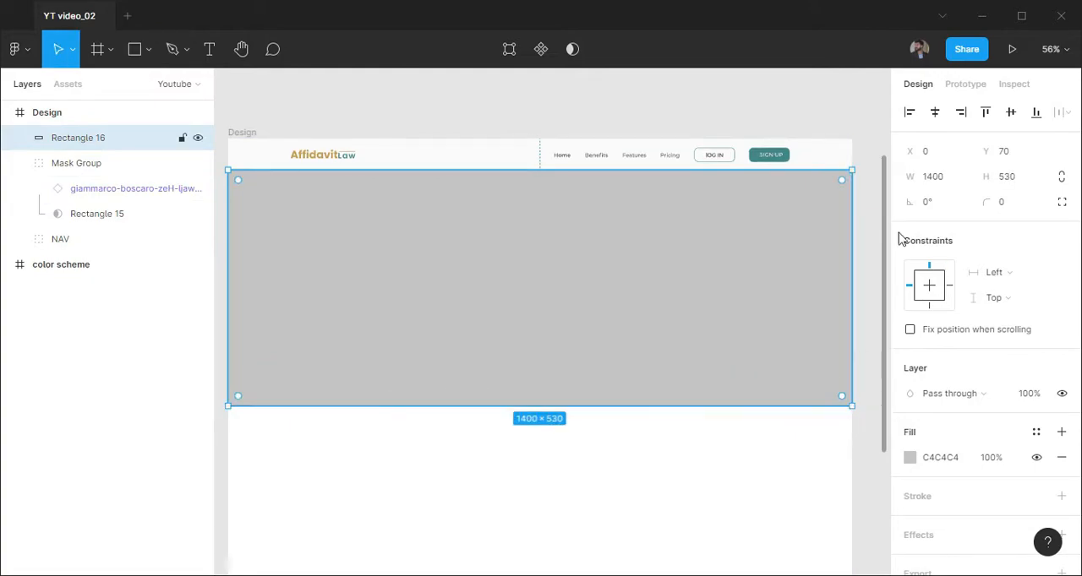
key(Return)
click(935, 113)
ctrl+click(97, 214)
click(1008, 112)
Set the hero overlay's blend mode to Multiply and its fill to C96F53
click(84, 138)
click(947, 394)
click(930, 251)
click(952, 459)
text(C96F53)
key(Return)
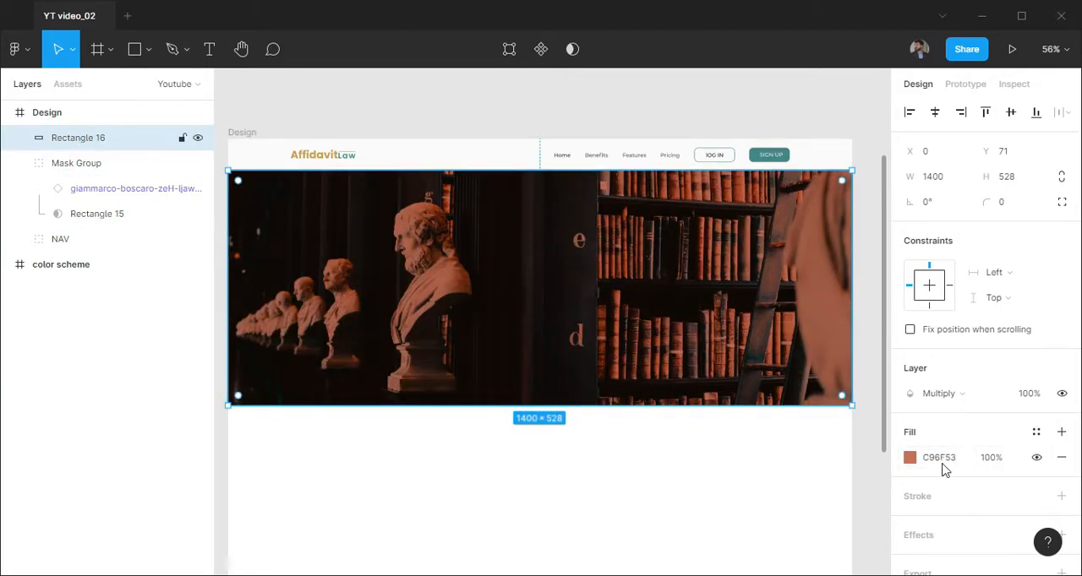
Duplicate the hero overlay, and give the copy the Pass through blend mode and a 000000 fill
key(ctrl+d)
click(946, 394)
click(947, 181)
click(943, 462)
text(00000)
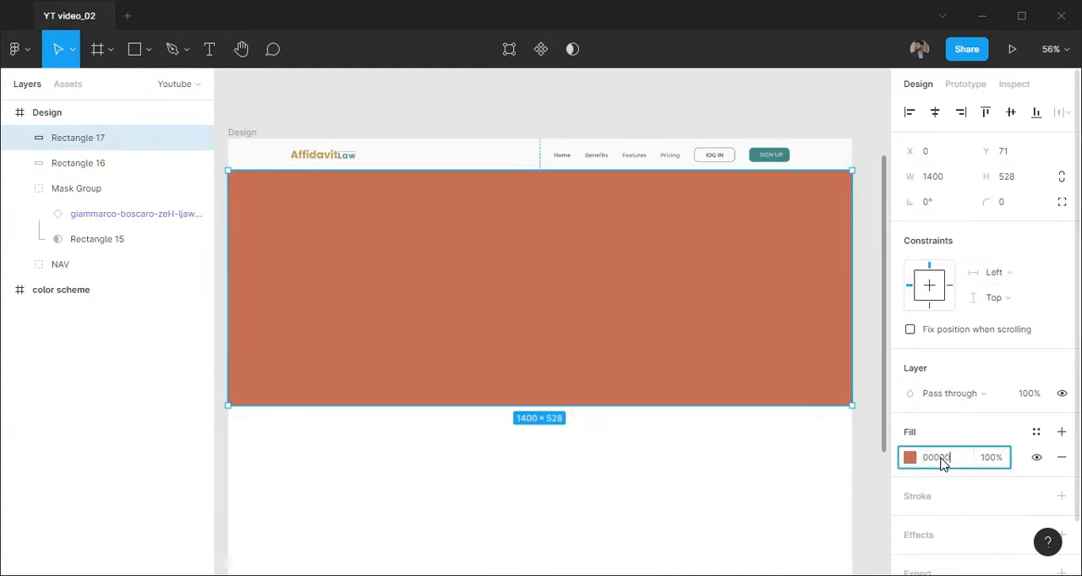
text(0)
key(Return)
Turn the black overlay's fill into a linear gradient fading horizontally from black on the hero's left side to transparent
click(910, 458)
click(743, 164)
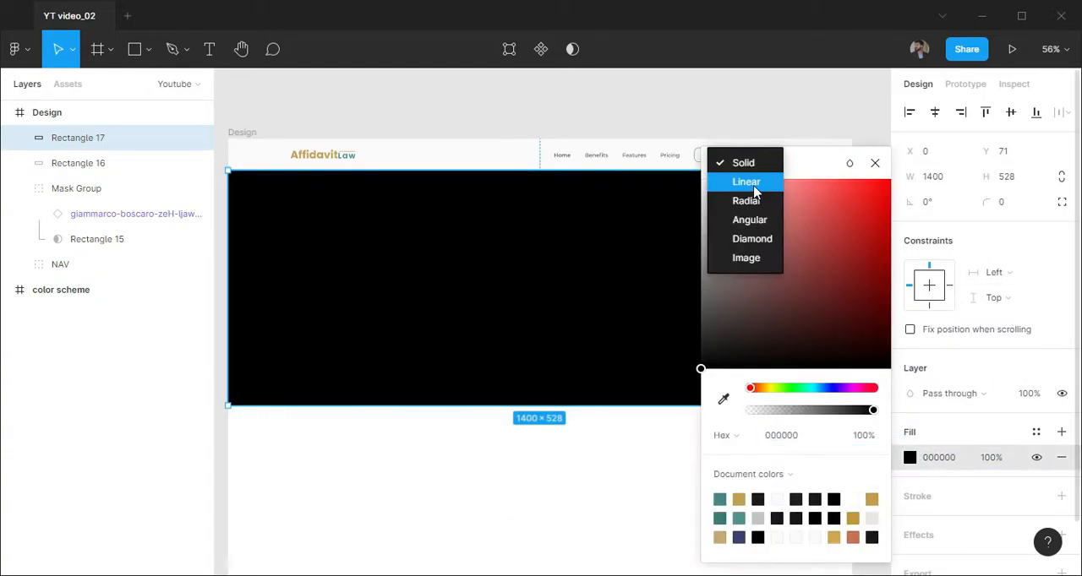
click(753, 185)
click(771, 108)
drag(814, 104, 890, 105)
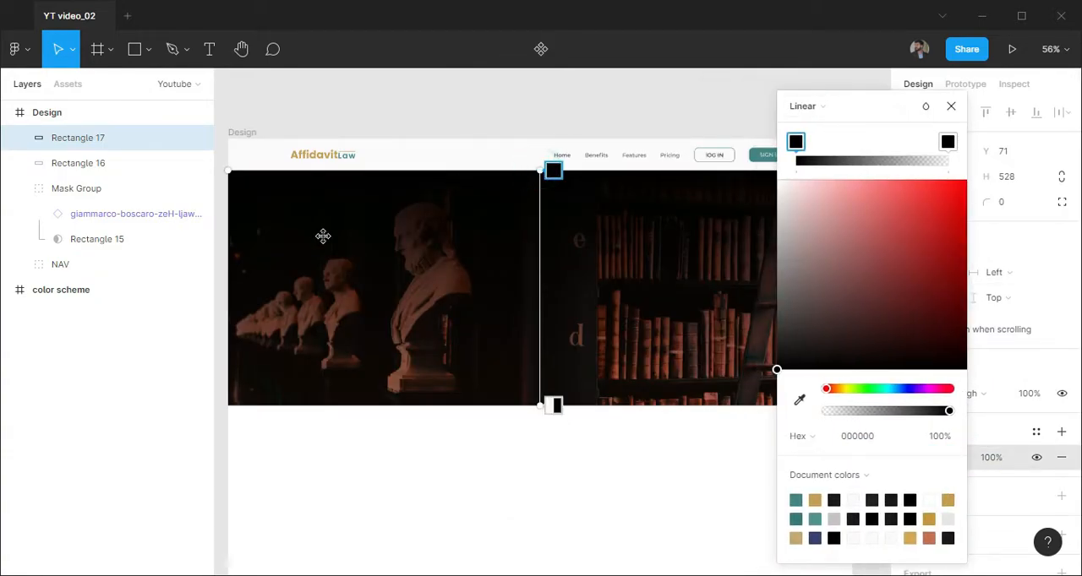
drag(541, 171, 235, 288)
drag(895, 126, 1005, 108)
drag(545, 393, 698, 284)
drag(277, 273, 363, 273)
click(490, 485)
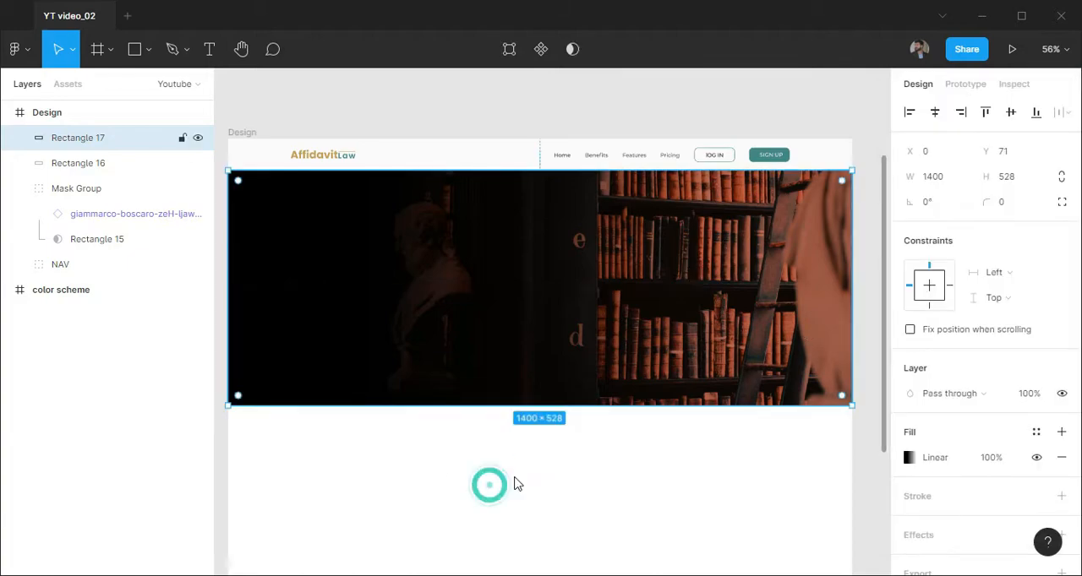
click(490, 478)
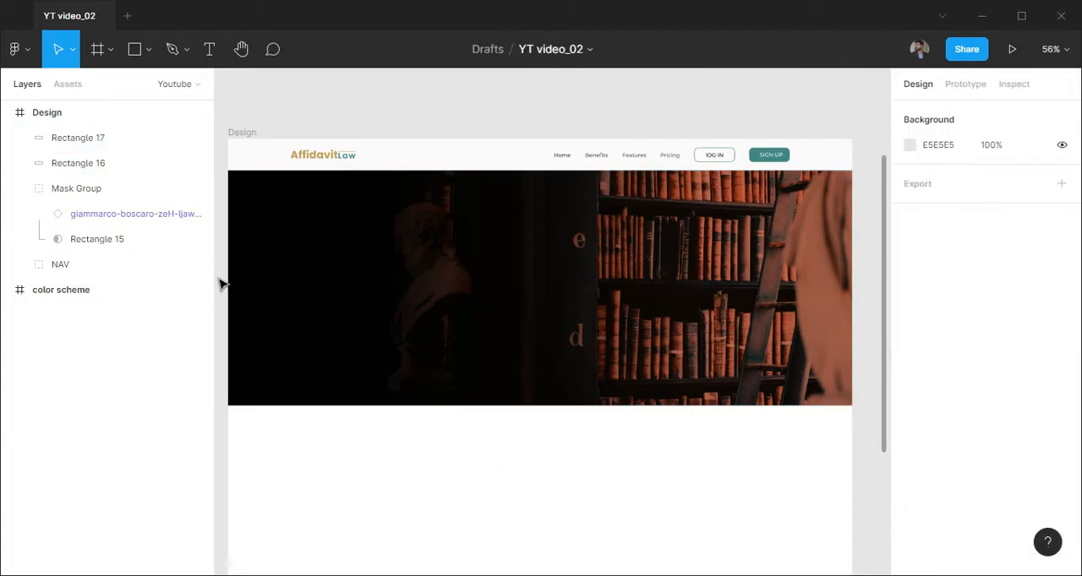
Change the fill of the Multiply overlay rectangle to C69F53
click(99, 163)
key(Return)
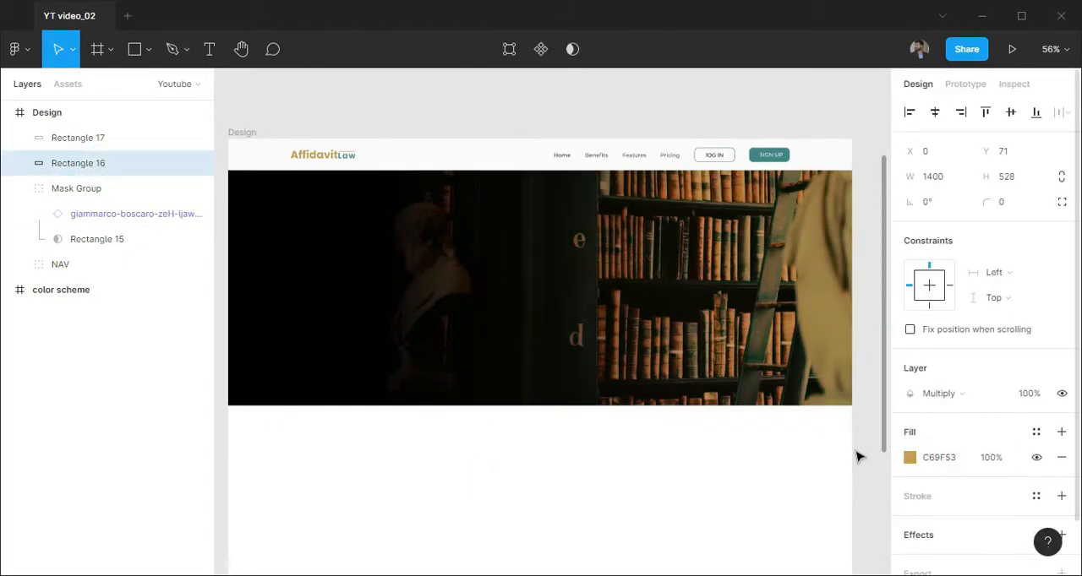
click(109, 139)
click(516, 480)
Add the two-line hero heading "Our Clients do great things. We get the assist." over the dark side of the image
scroll(516, 480, down, 1)
key(t)
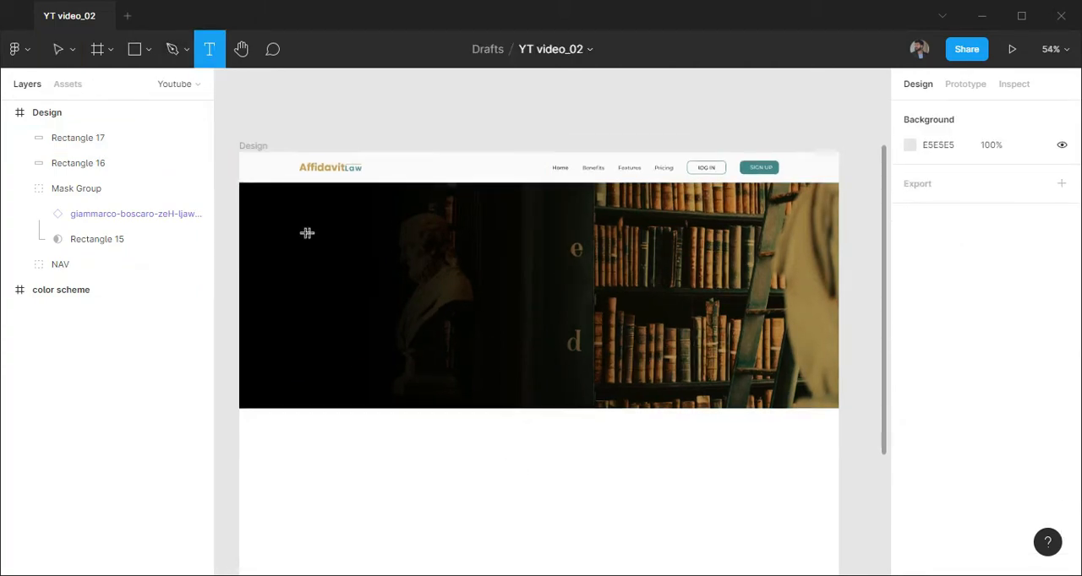
click(307, 232)
text(oUR)
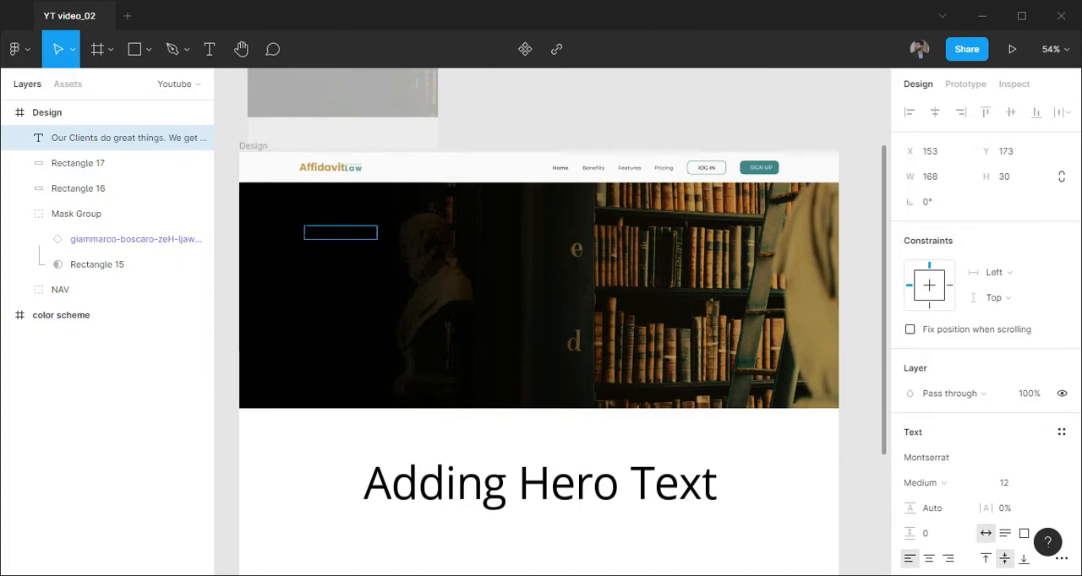
key(Escape)
Set the hero heading's fill to FAFAFA and its font to Poppins
scroll(961, 493, down, 3)
click(927, 470)
text(fa)
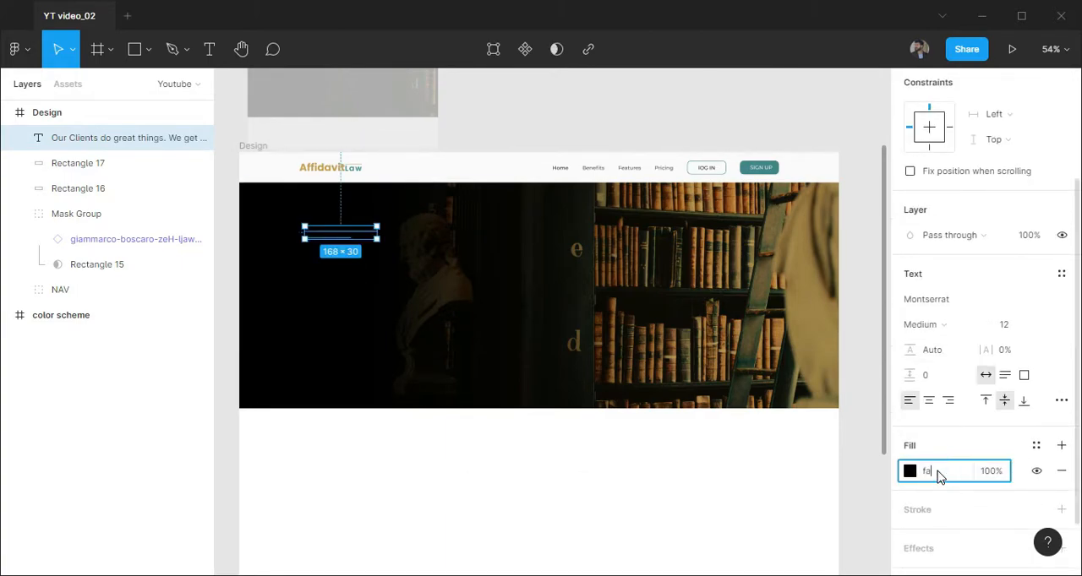
scroll(356, 251, up, 1)
click(949, 302)
text(Poppins)
key(Return)
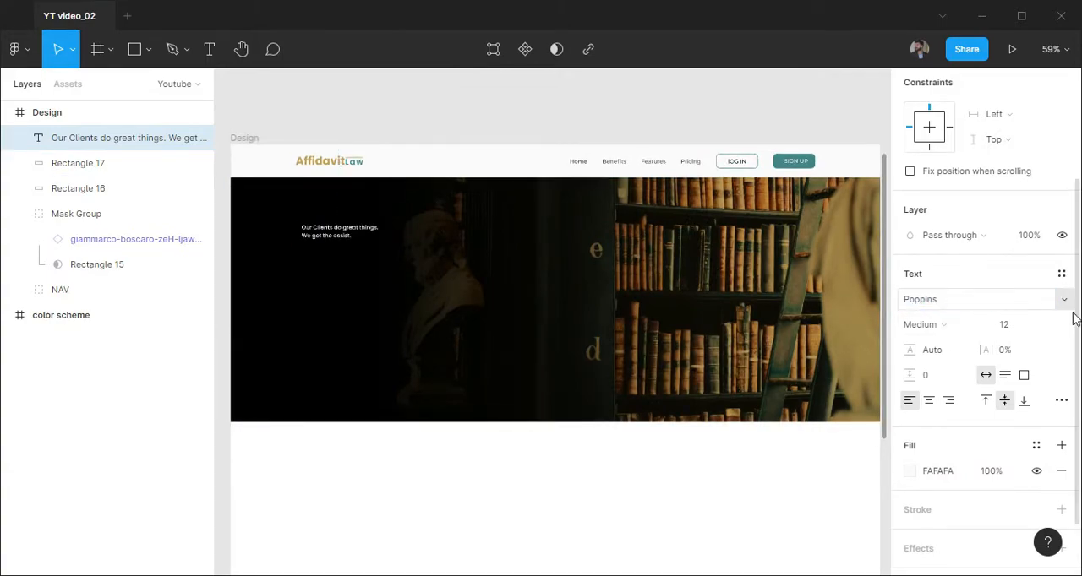
Format the hero heading as SemiBold, size 32, with a 125% line height
click(1005, 325)
click(1026, 415)
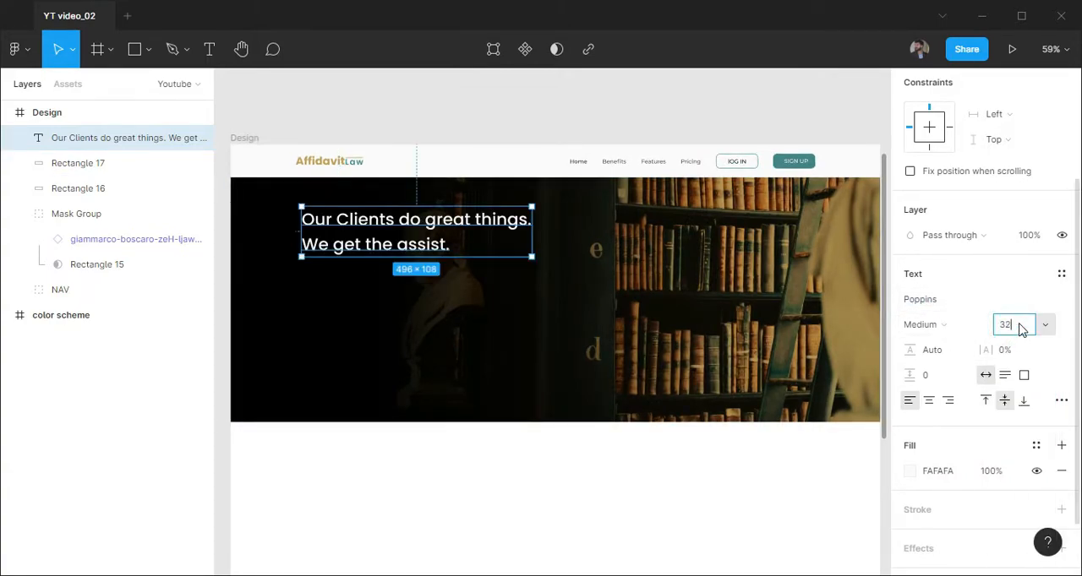
key(Return)
click(939, 325)
click(942, 312)
click(945, 350)
text(12)
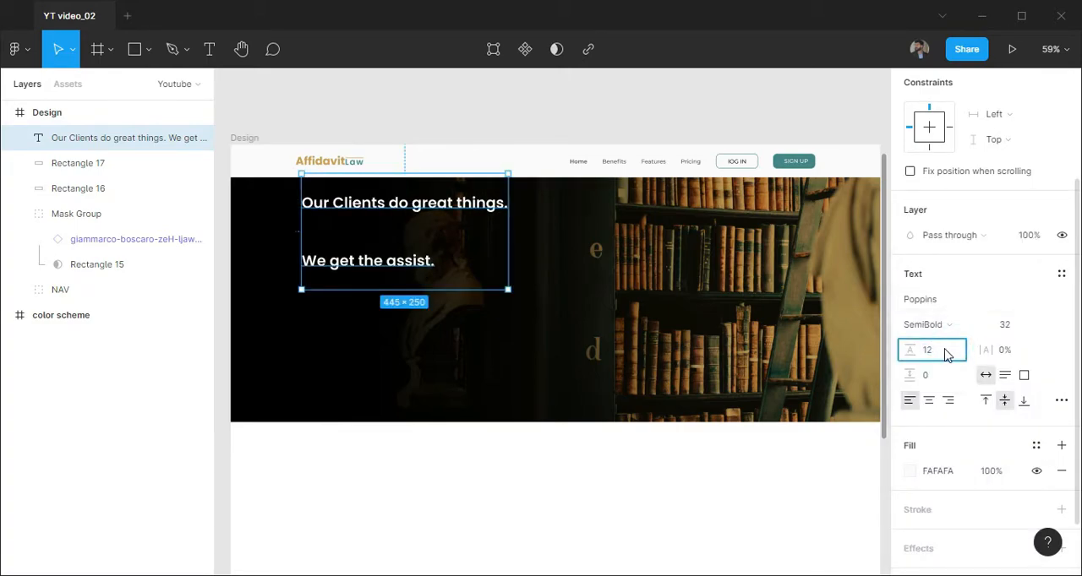
text(5%)
key(Return)
Show the layout grid and move the hero heading so it starts at the first column's outer edge
key(ctrl+shift+4)
scroll(289, 230, up, 3)
drag(352, 225, 344, 223)
click(938, 472)
click(578, 371)
scroll(564, 361, down, 1)
drag(564, 358, 545, 340)
Copy the Lorem ipsum paragraph from the other window and paste it as new text below the hero heading
key(alt+Tab)
key(ctrl+a)
click(752, 77)
key(t)
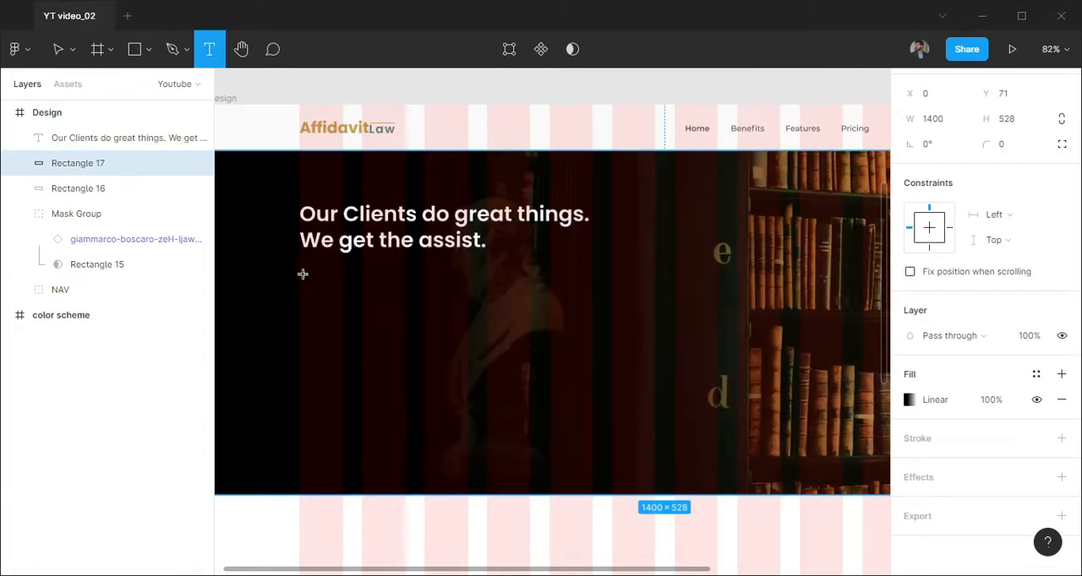
click(302, 273)
key(ctrl+v)
Narrow the Lorem ipsum text box to a width of 1049 so it wraps inside the hero section
scroll(447, 324, down, 8)
key(Escape)
drag(655, 327, 368, 284)
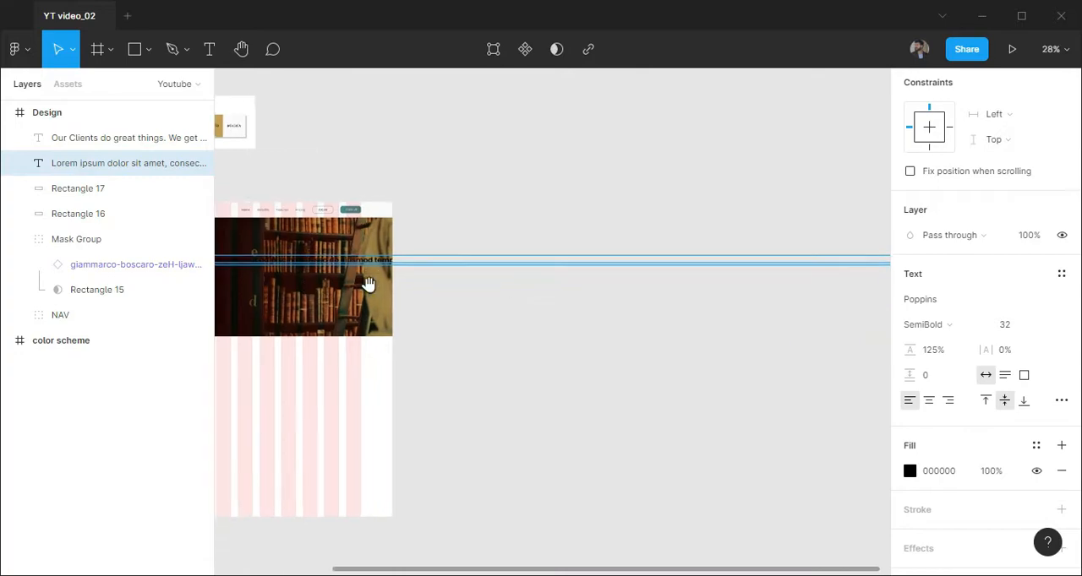
scroll(512, 326, down, 5)
drag(874, 301, 466, 302)
scroll(416, 317, up, 3)
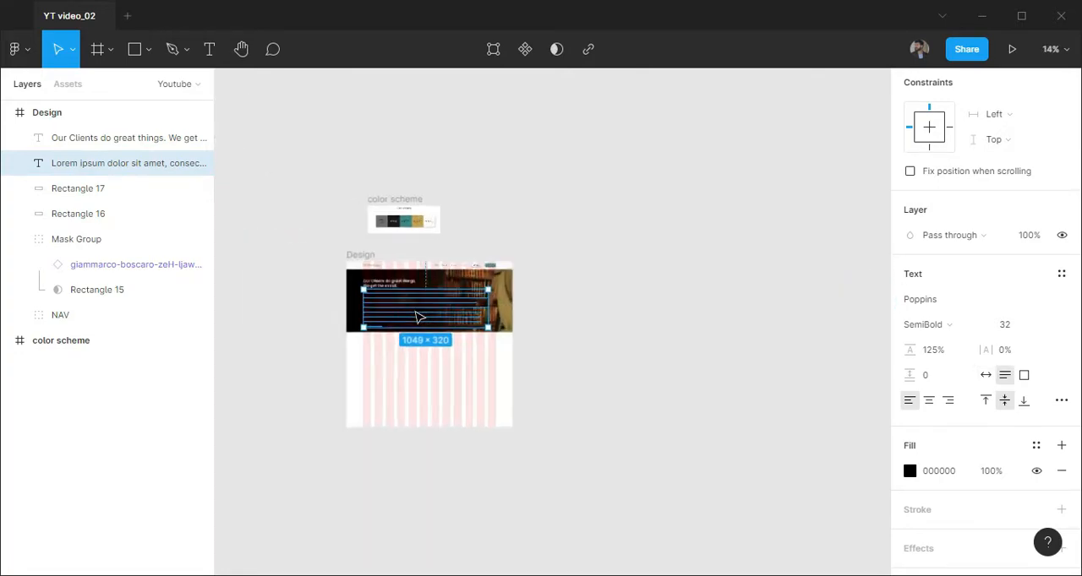
Format the Lorem ipsum paragraph in Lato Regular, size 16, with a FAFAFA fill at 75% opacity
scroll(416, 317, up, 2)
click(929, 302)
key(Return)
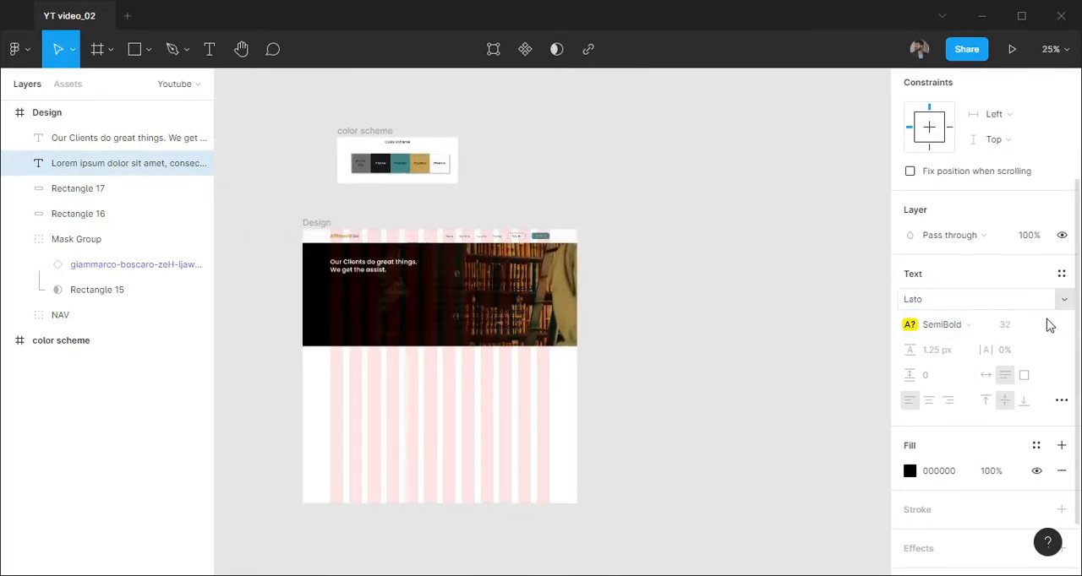
click(928, 324)
click(940, 362)
click(1023, 326)
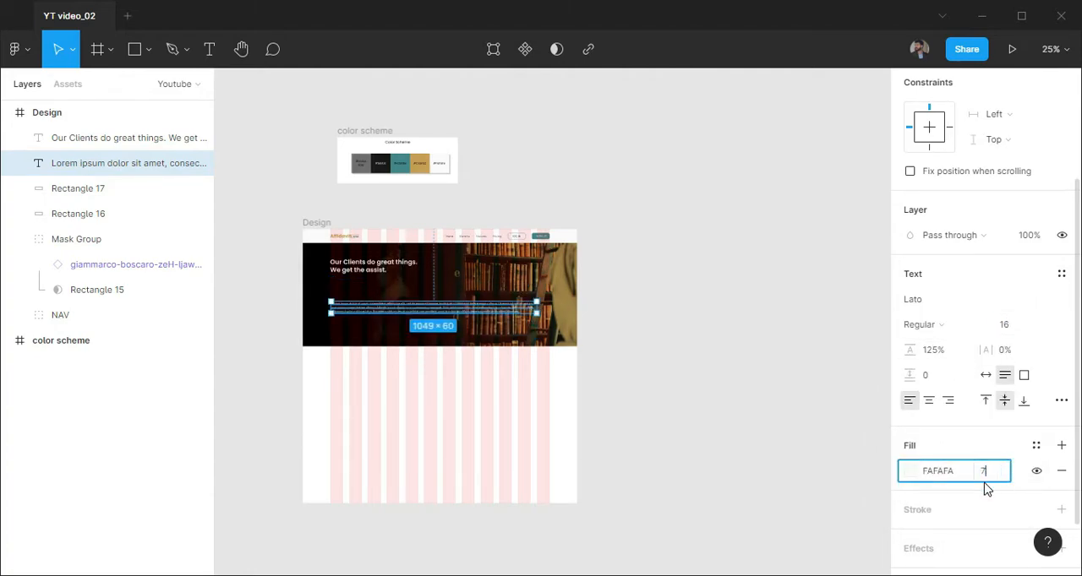
Move the Lorem ipsum paragraph up beneath the hero heading and narrow it to a width of 449
scroll(357, 314, up, 5)
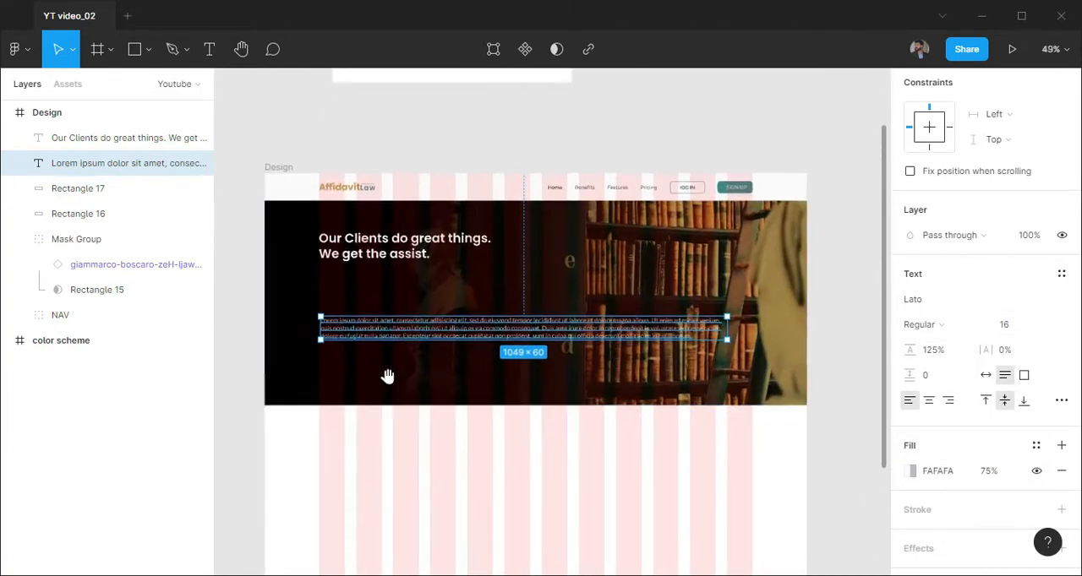
click(364, 336)
drag(364, 335, 359, 298)
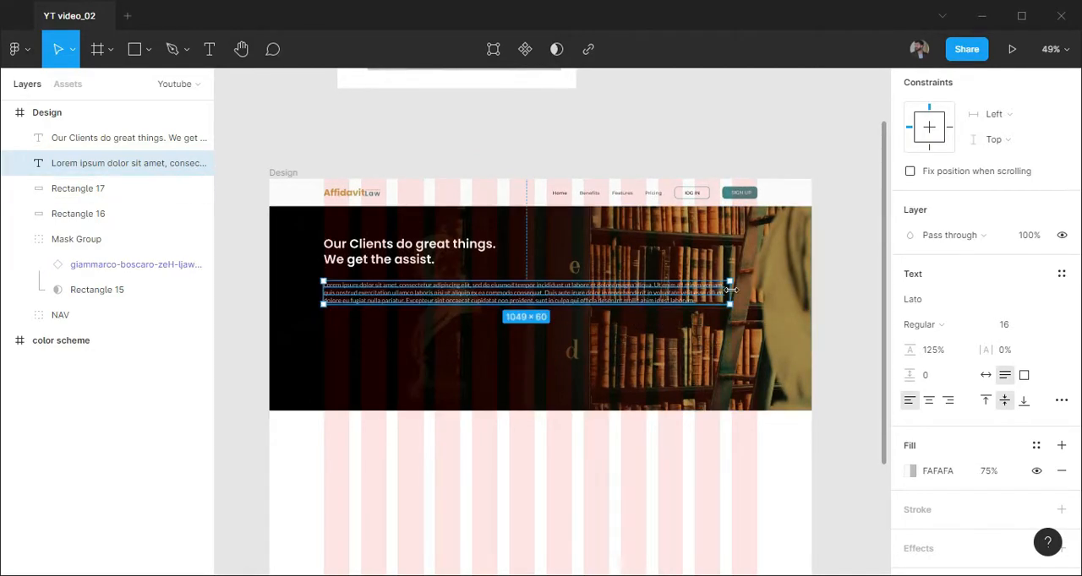
drag(726, 293, 507, 301)
Delete the end of the Lorem ipsum paragraph so it finishes at "commodo consequat."
scroll(384, 296, up, 4)
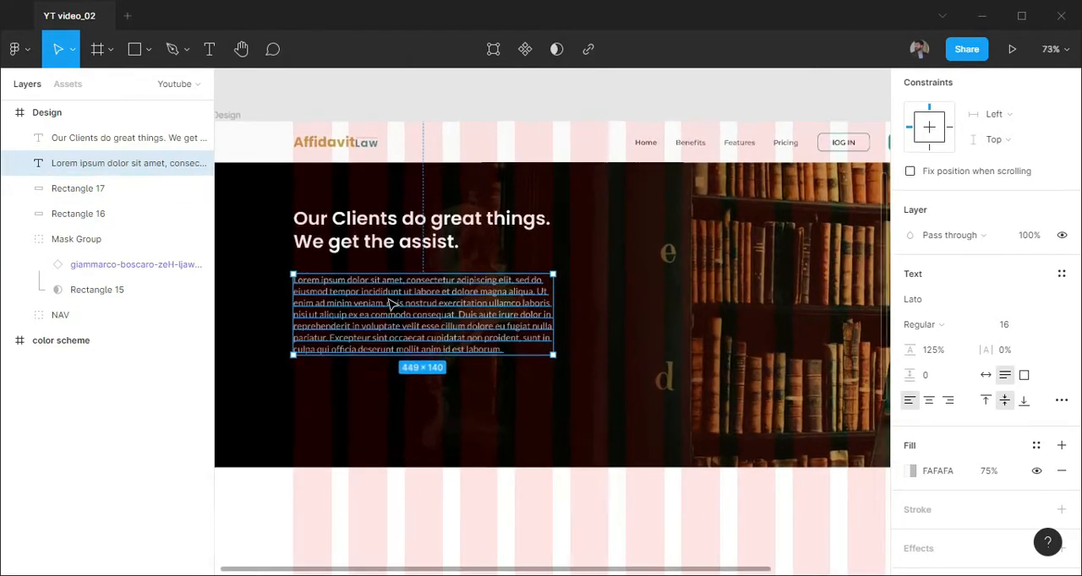
key(BackSpace)
key(Escape)
Set the paragraph's paragraph spacing to 125 and its line height to 201.5%, keeping it just below the heading
click(947, 382)
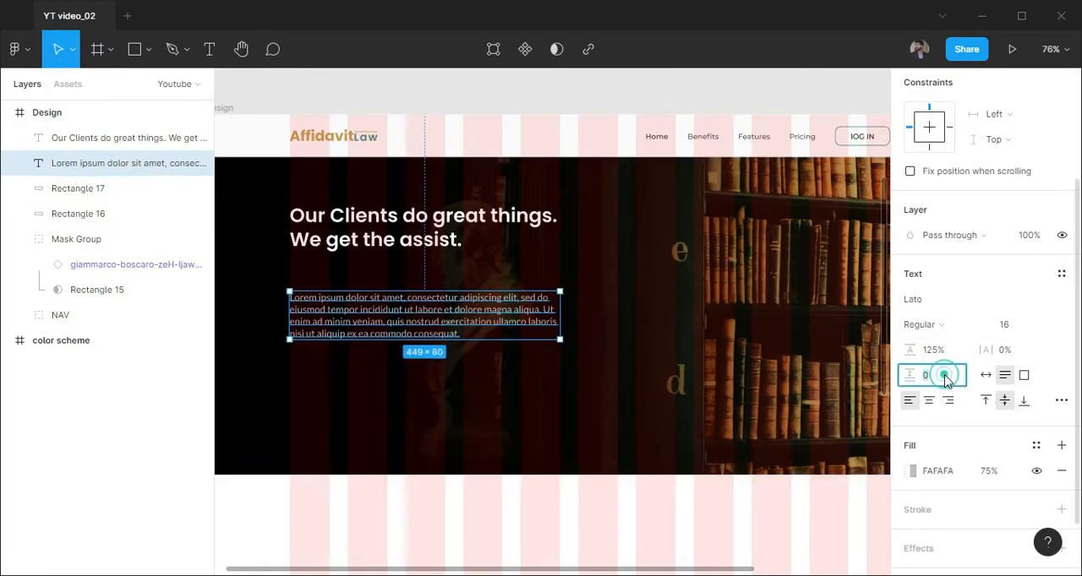
text(125)
key(Return)
drag(911, 350, 959, 349)
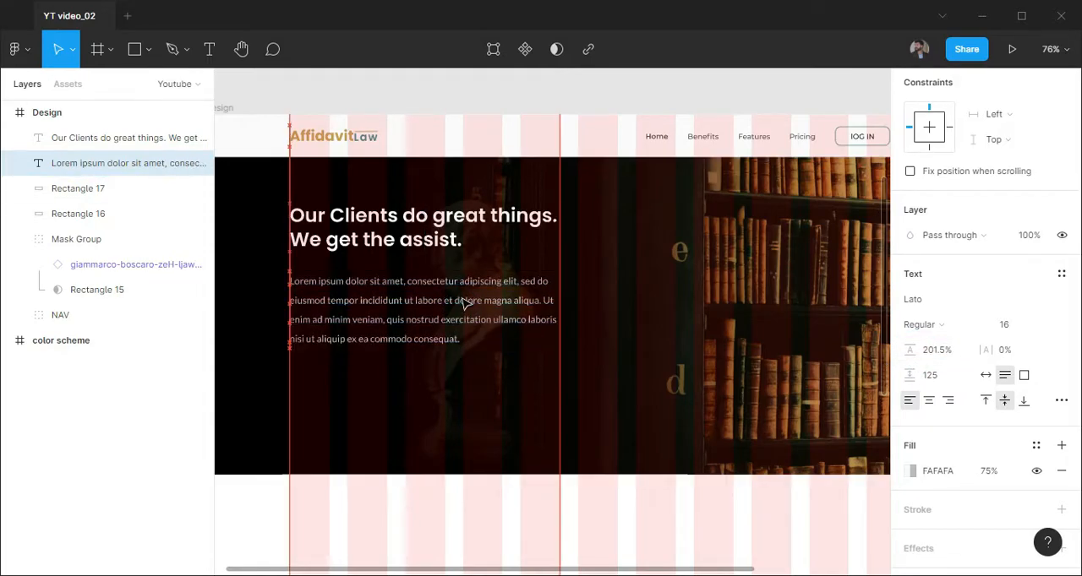
click(404, 462)
Hide the layout grid and draw a 126 × 32 button rectangle below the hero paragraph
key(ctrl+shift+4)
scroll(299, 409, up, 3)
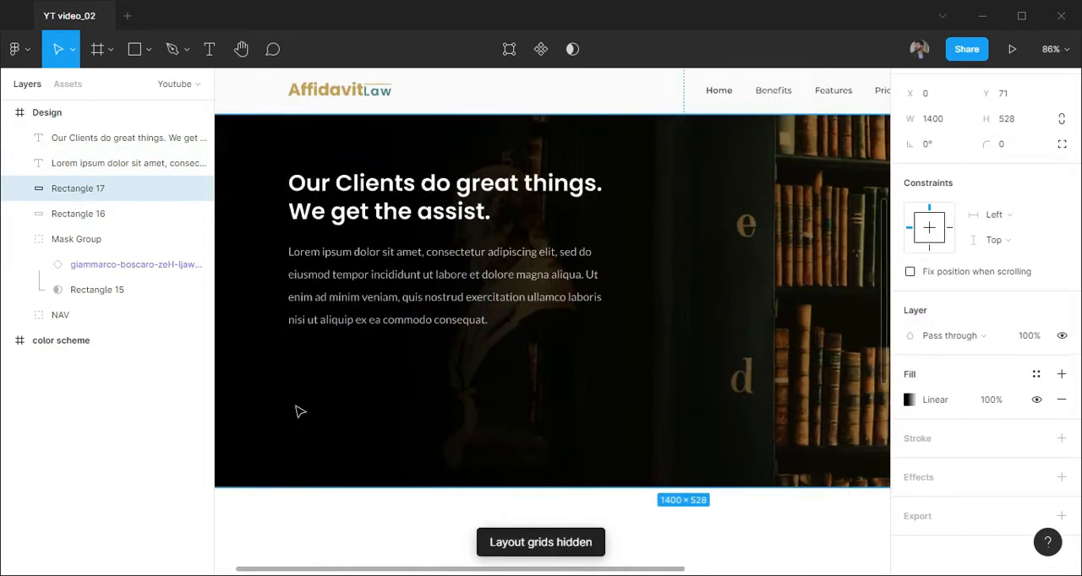
key(r)
click(345, 341)
click(951, 118)
text(126)
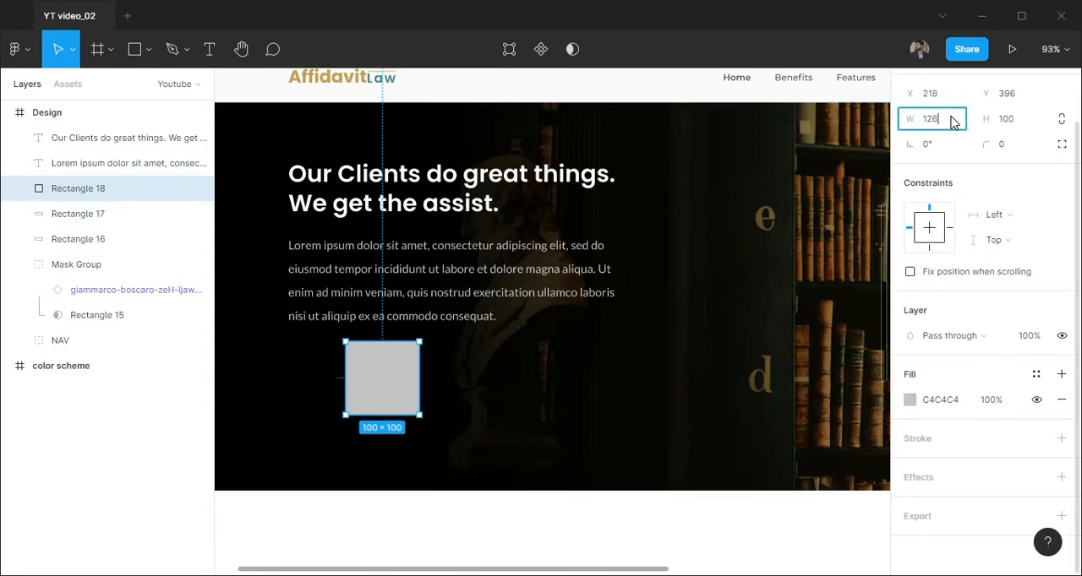
key(Tab)
text(32)
key(Return)
Move the button rectangle near the paragraph's left edge and round its corners to 9
scroll(287, 414, up, 3)
drag(369, 352, 298, 367)
click(1014, 145)
text(9)
key(Return)
Change the button rectangle's fill to a linear gradient with 367970 as its first stop
scroll(647, 290, up, 2)
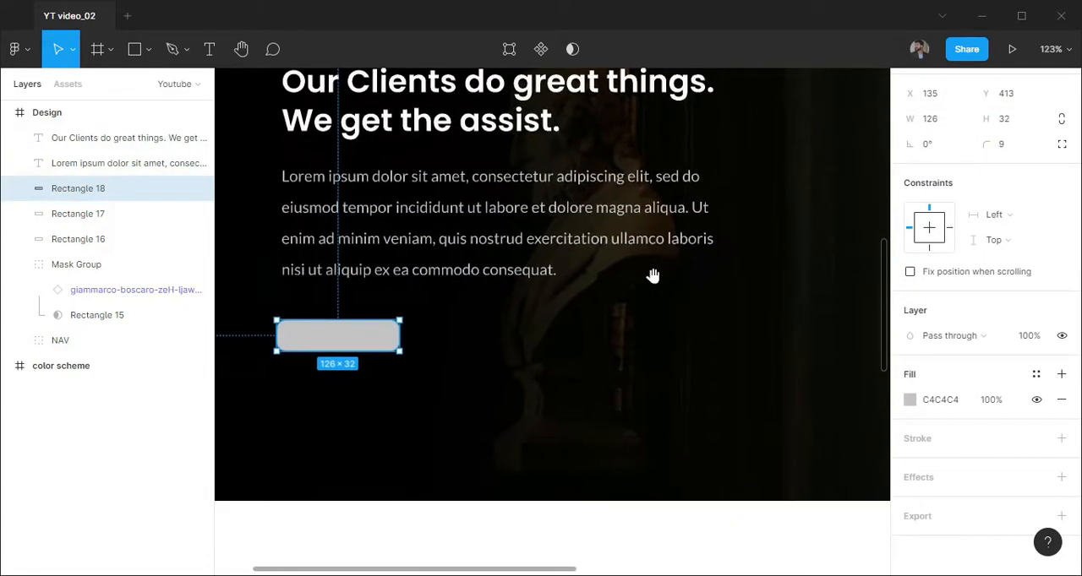
click(910, 400)
click(744, 162)
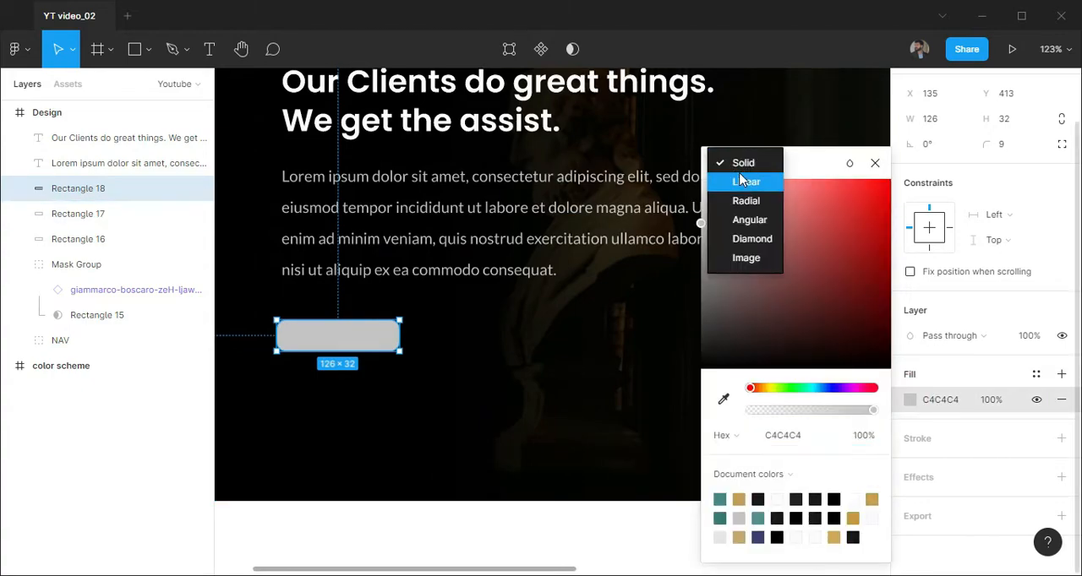
click(744, 182)
text(13)
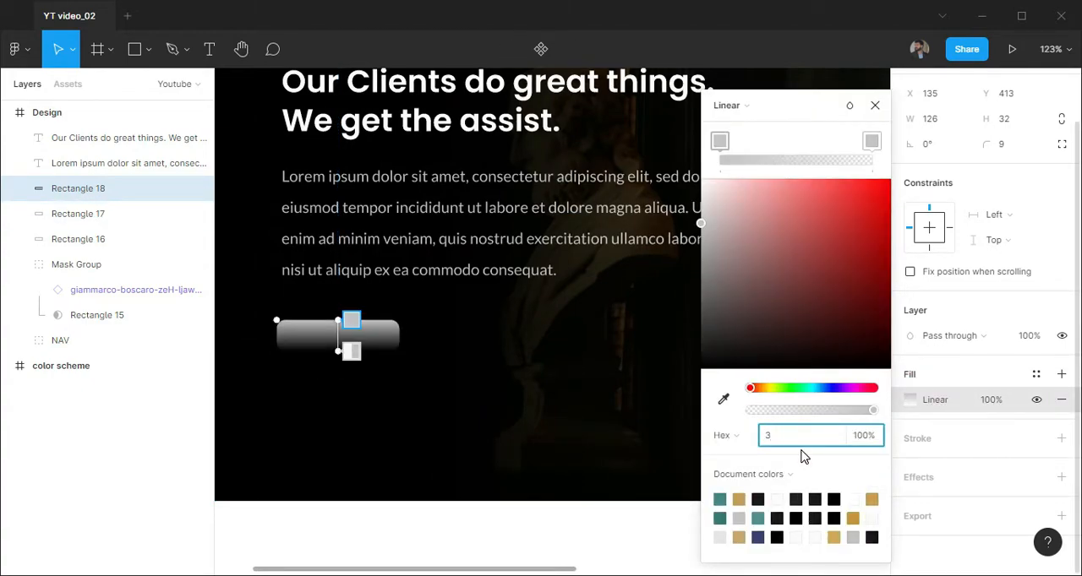
text(7970)
key(Return)
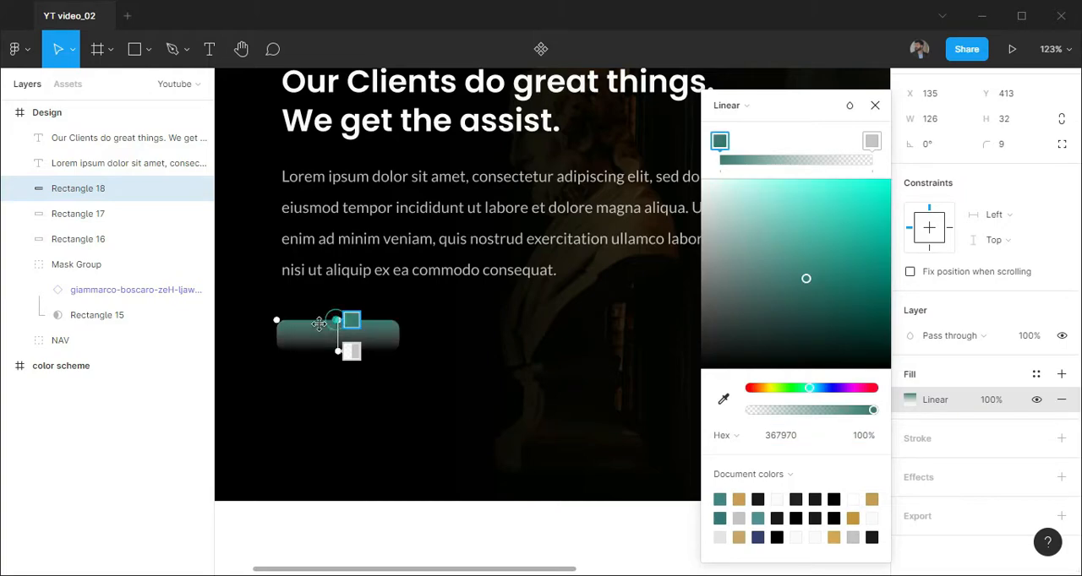
Run the gradient diagonally from the button's upper-left to lower-right corner and make the end stop 256960 at 100% opacity
drag(331, 324, 278, 322)
drag(343, 353, 409, 346)
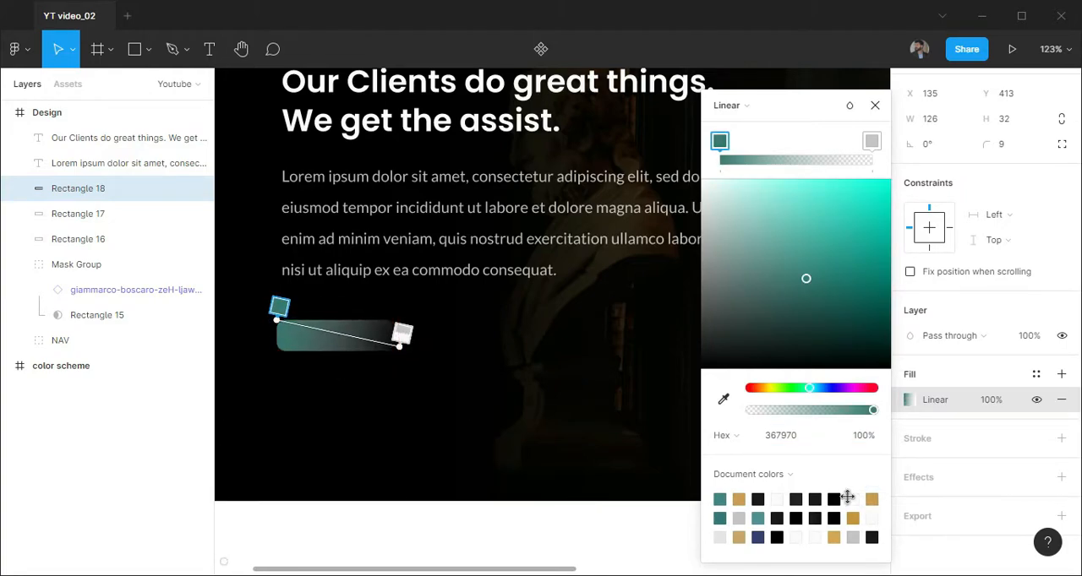
drag(750, 410, 874, 410)
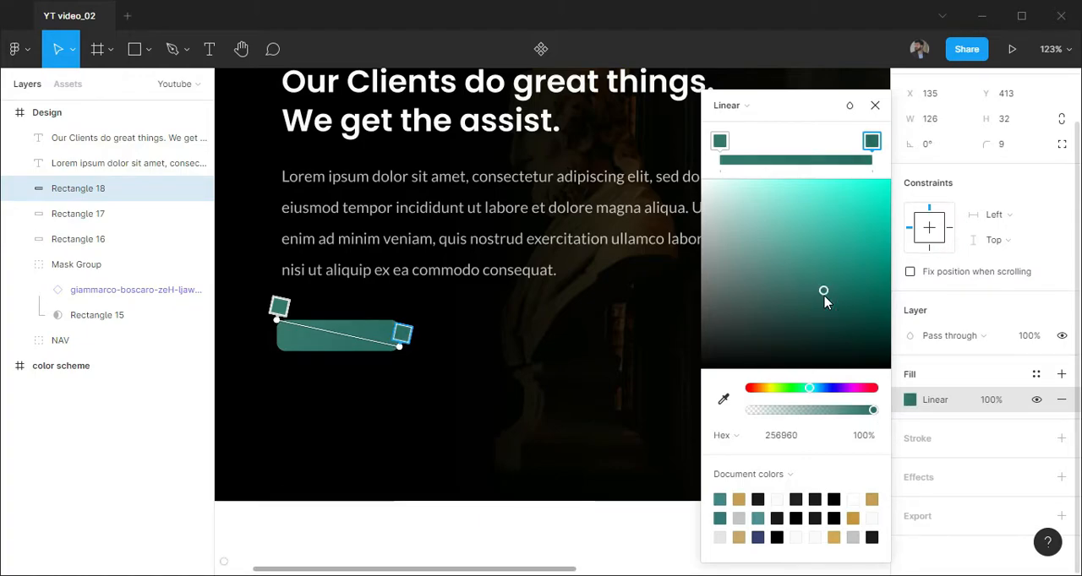
click(875, 106)
Add the label "READ MORE" over the button, place its layer above the rectangle and fill it with FAFAFA
click(339, 385)
drag(339, 387, 360, 374)
scroll(335, 343, up, 3)
key(t)
click(315, 317)
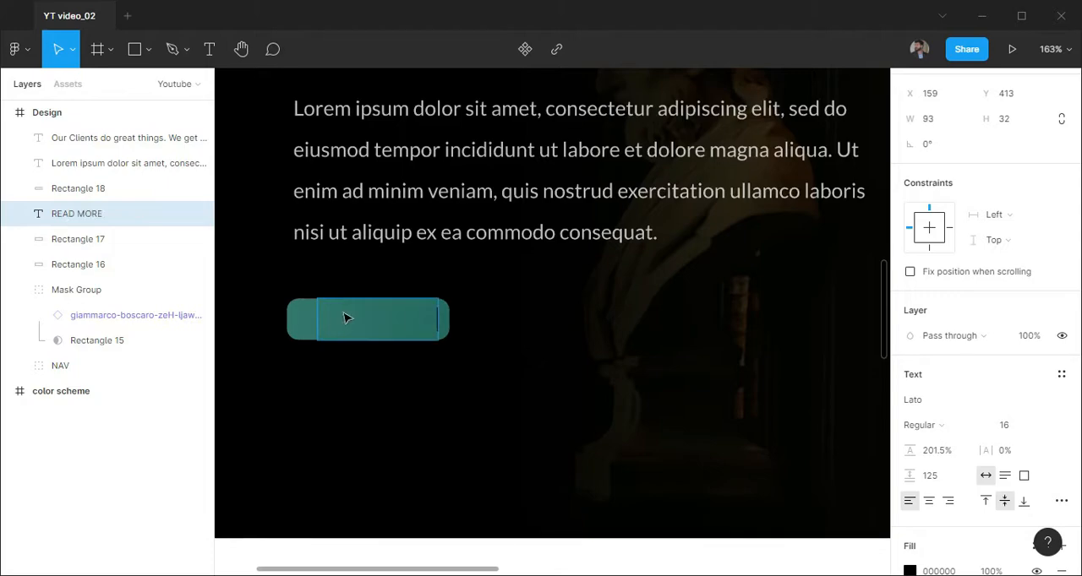
drag(109, 184, 109, 184)
text(F)
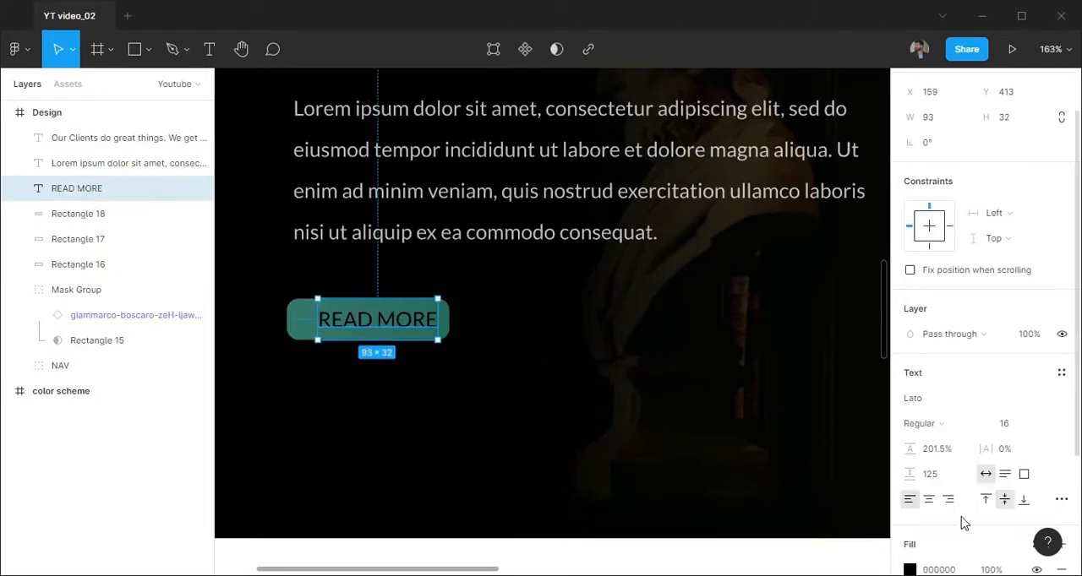
scroll(961, 519, down, 2)
Set the READ MORE label to Montserrat Medium, size 12
click(935, 243)
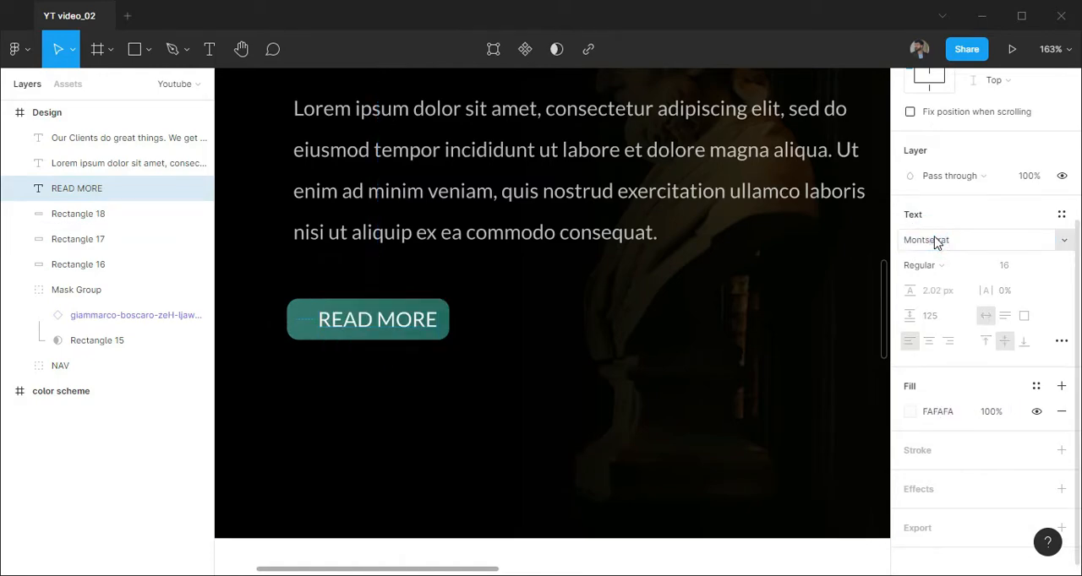
text(Montserrat)
key(Return)
click(1043, 266)
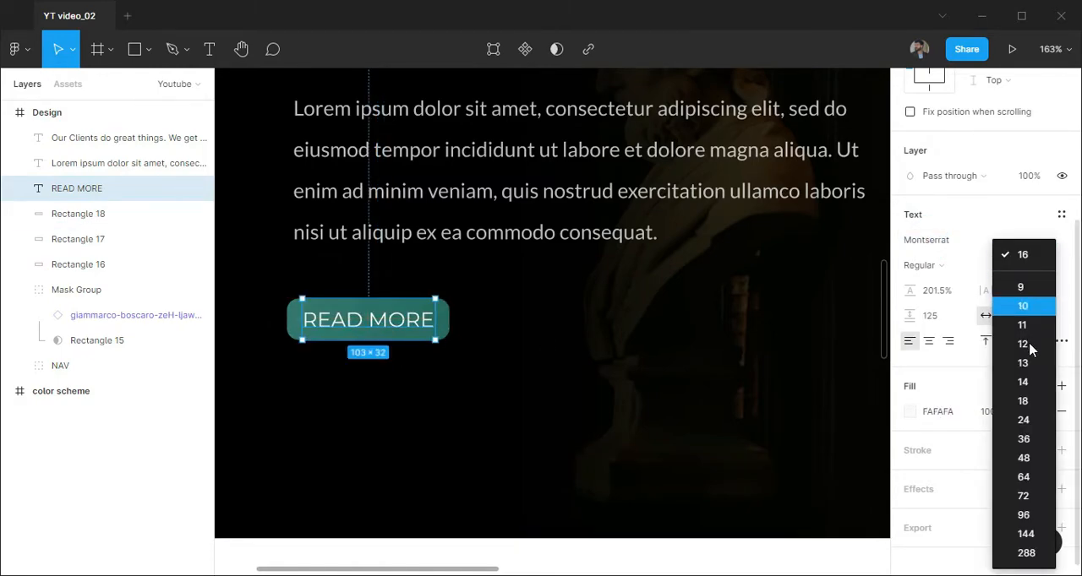
click(1027, 346)
click(933, 267)
click(939, 285)
Centre the READ MORE label horizontally on the button rectangle and group the two
shift+click(83, 211)
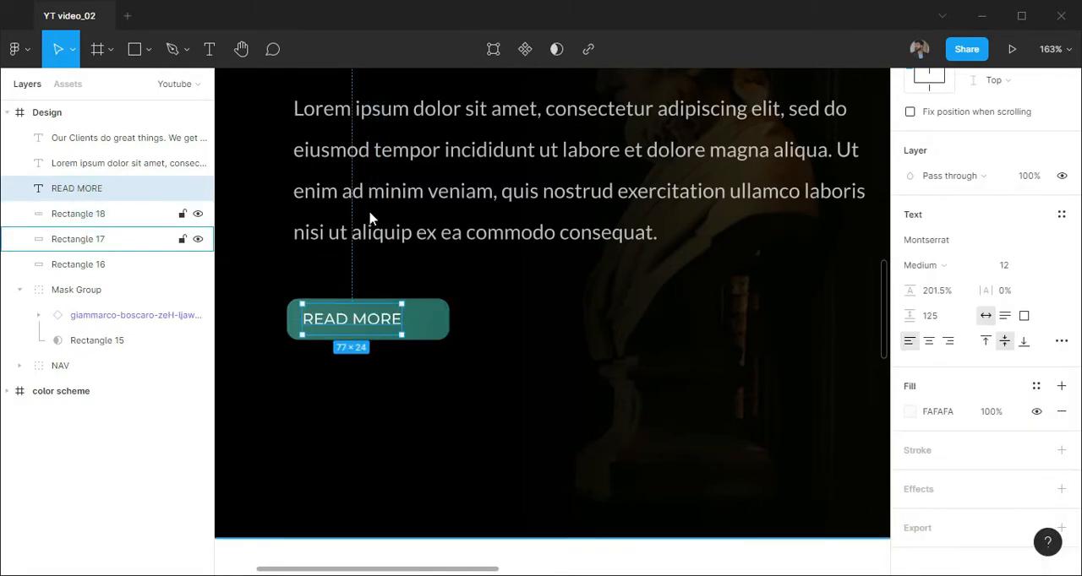
scroll(928, 141, up, 3)
click(934, 111)
key(ctrl+g)
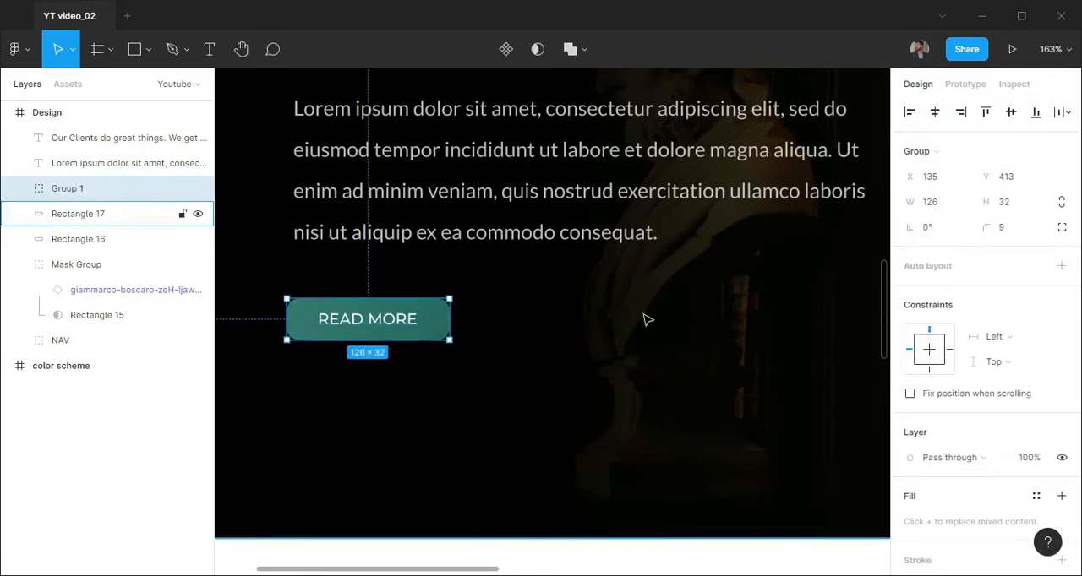
scroll(648, 318, down, 5)
scroll(538, 273, down, 5)
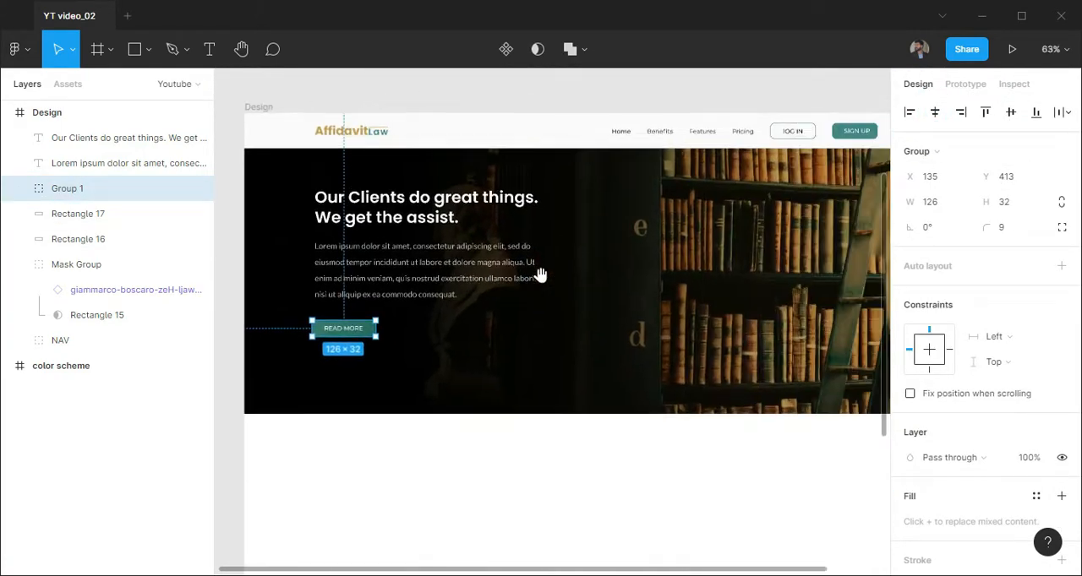
click(511, 106)
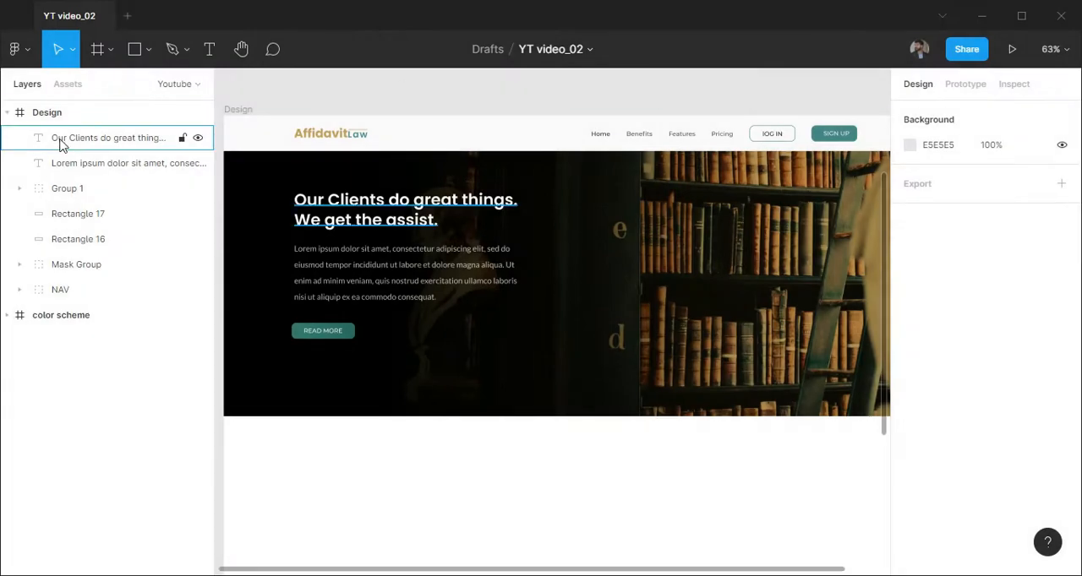
Group the hero heading, paragraph, button and rectangles, and name the group HERO
click(62, 138)
key(ctrl+a)
click(89, 238)
shift+click(95, 144)
key(ctrl+g)
double_click(71, 142)
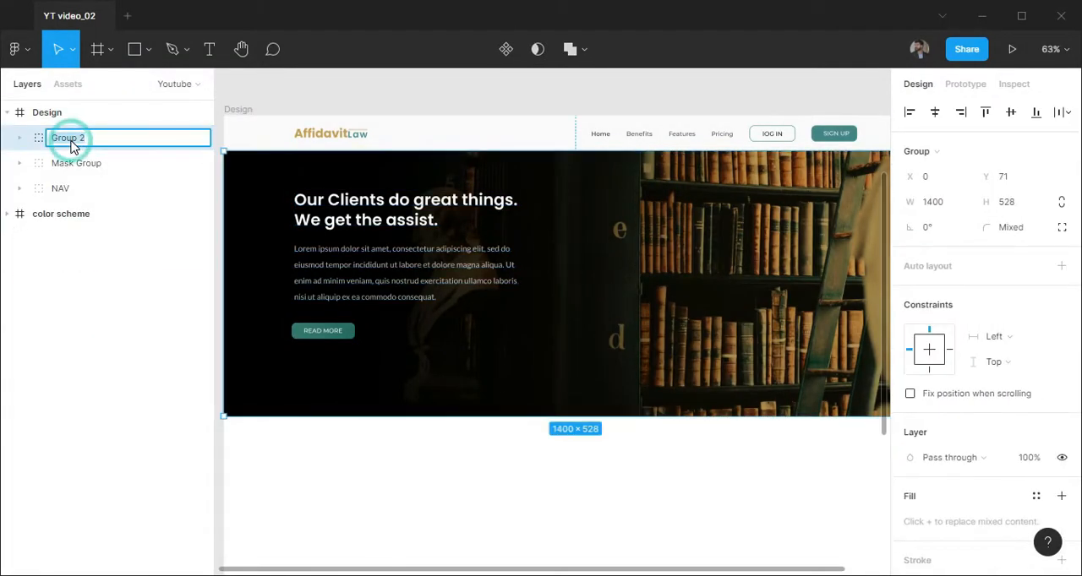
text(HERO)
key(Return)
Draw a 1400 × 405 rectangle and position it directly below the hero section across the full frame width
click(84, 164)
ctrl+scroll(536, 411, down, 1)
scroll(516, 338, down, 3)
ctrl+scroll(541, 237, down, 1)
click(869, 242)
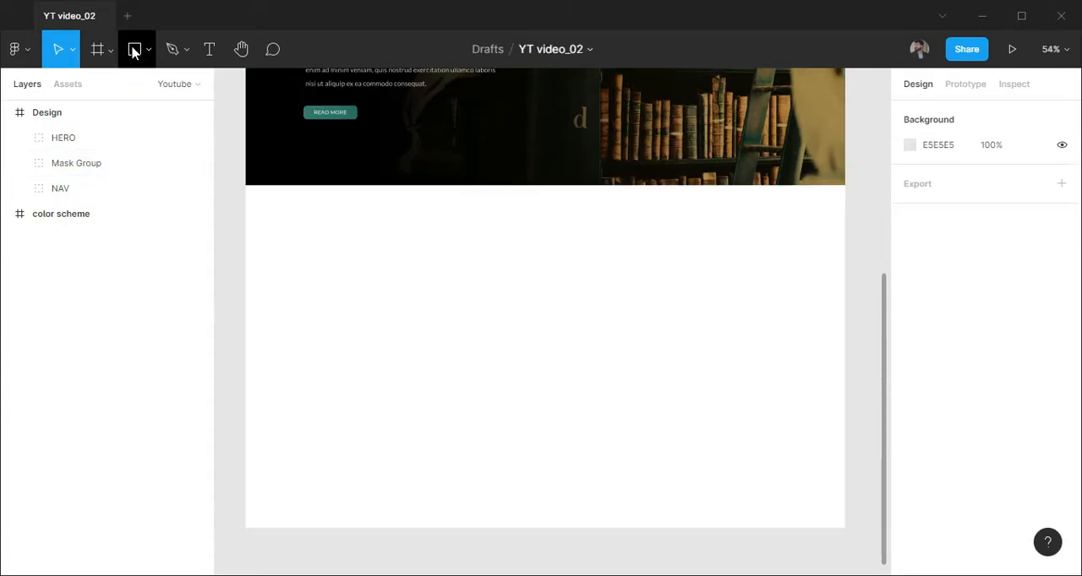
click(357, 266)
key(4)
key(ctrl+z)
click(952, 176)
text(1400)
key(Tab)
text(405)
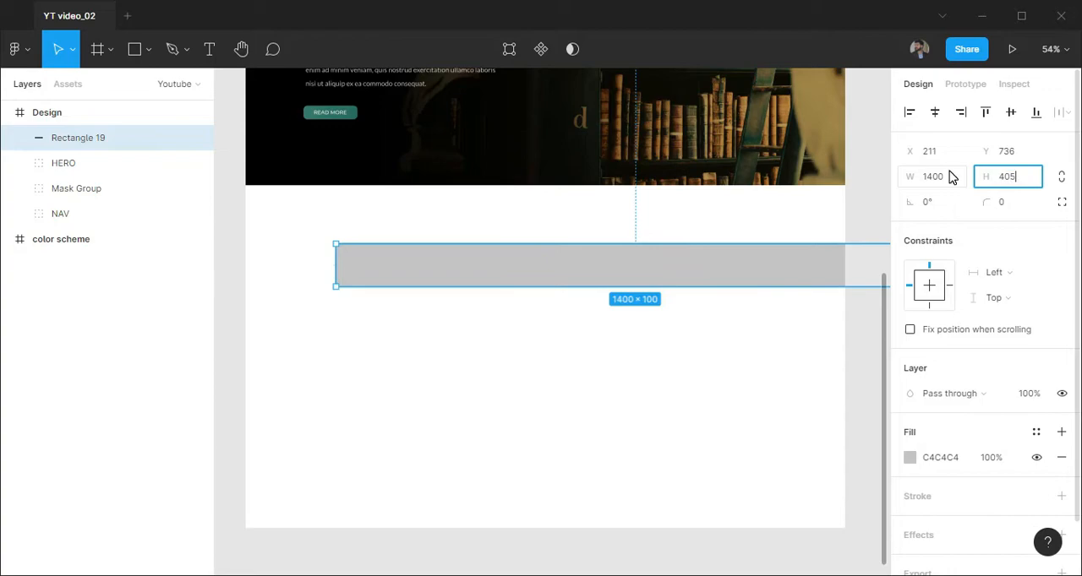
key(Return)
drag(695, 350, 604, 290)
Set the new section rectangle's fill to FAFAFA
click(943, 460)
text(faf)
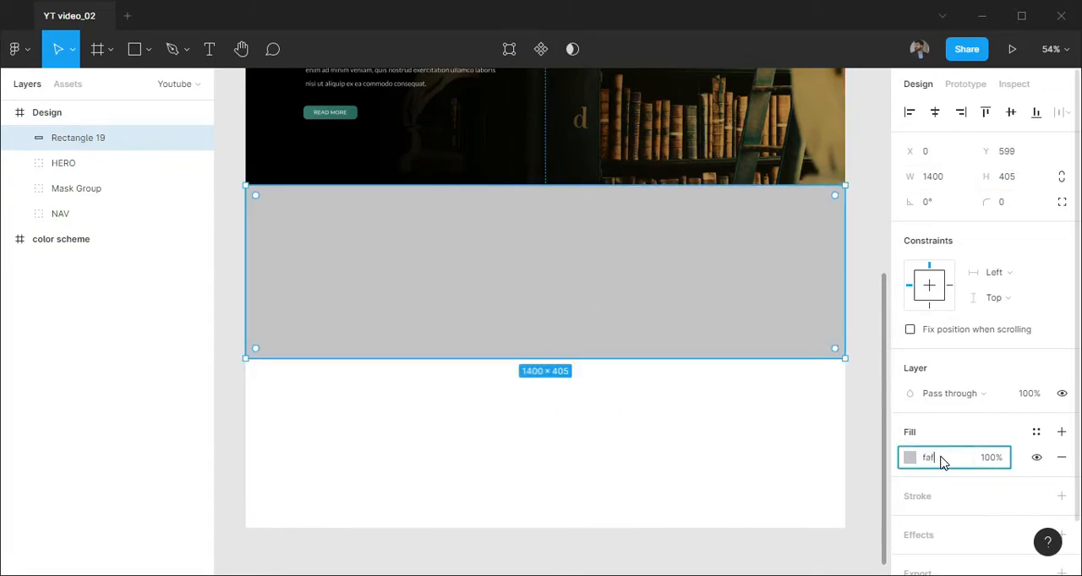
text(afa)
key(Return)
click(538, 456)
Draw a 52 × 52 square in the section below the hero as a spacing aid
scroll(558, 440, up, 1)
scroll(592, 414, left, 2)
key(r)
click(615, 275)
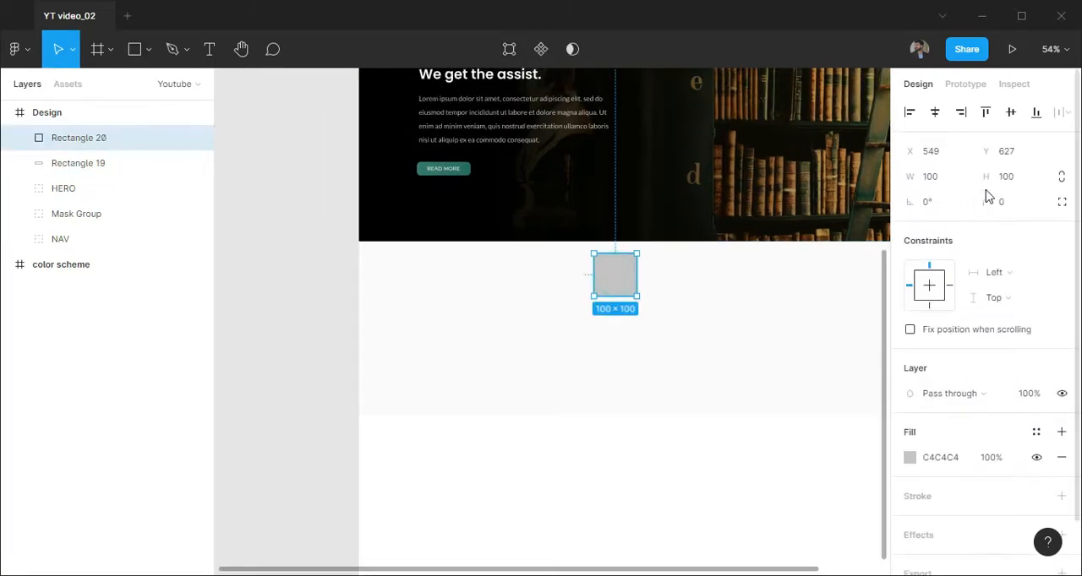
text(52)
key(Return)
text(52)
key(Return)
Snap the square against the hero's bottom edge, show rulers, place a horizontal guide at its lower edge and delete it
scroll(610, 271, up, 2)
drag(598, 277, 600, 259)
key(shift+r)
drag(642, 76, 641, 264)
click(601, 247)
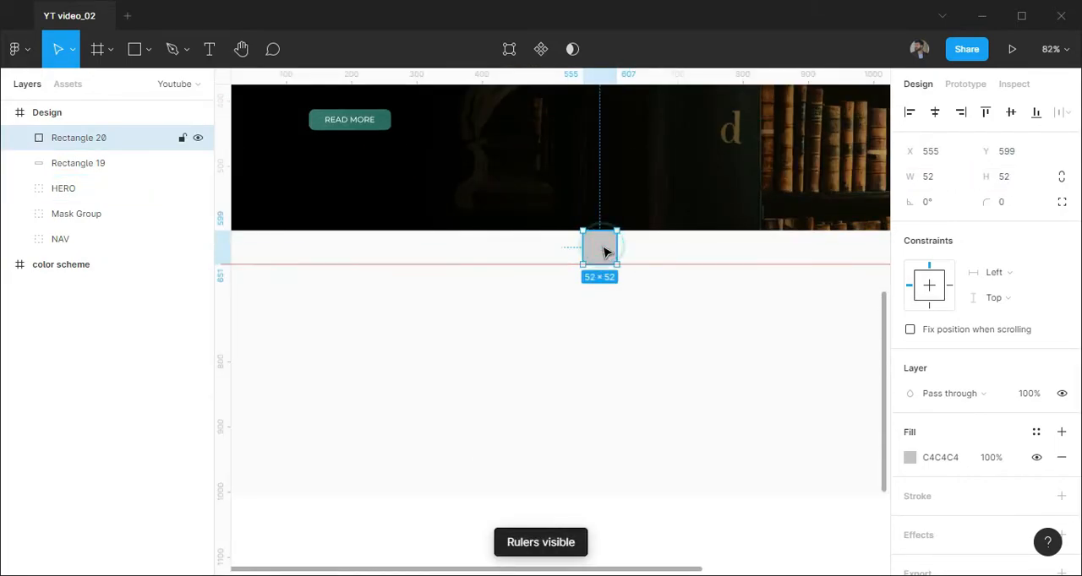
key(Delete)
click(639, 346)
Lock the section background rectangle and show the layout grid
scroll(642, 347, down, 1)
click(182, 138)
click(286, 392)
scroll(372, 347, down, 2)
scroll(408, 302, right, 2)
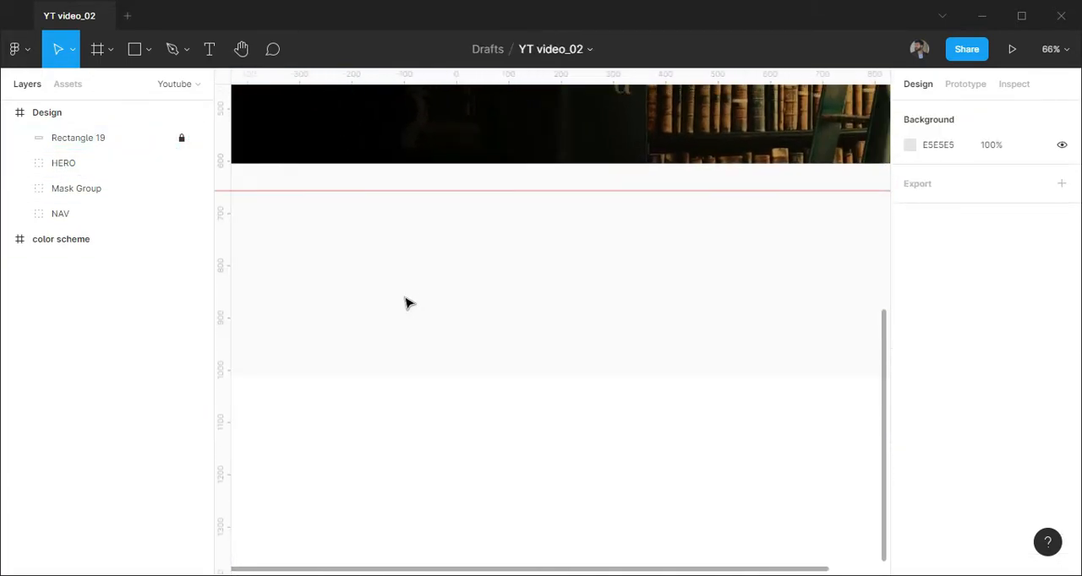
key(ctrl+shift+4)
Draw a 258 × 305 card rectangle below the guide, aligned to the first grid column at X 140, Y 690
scroll(400, 309, up, 1)
key(r)
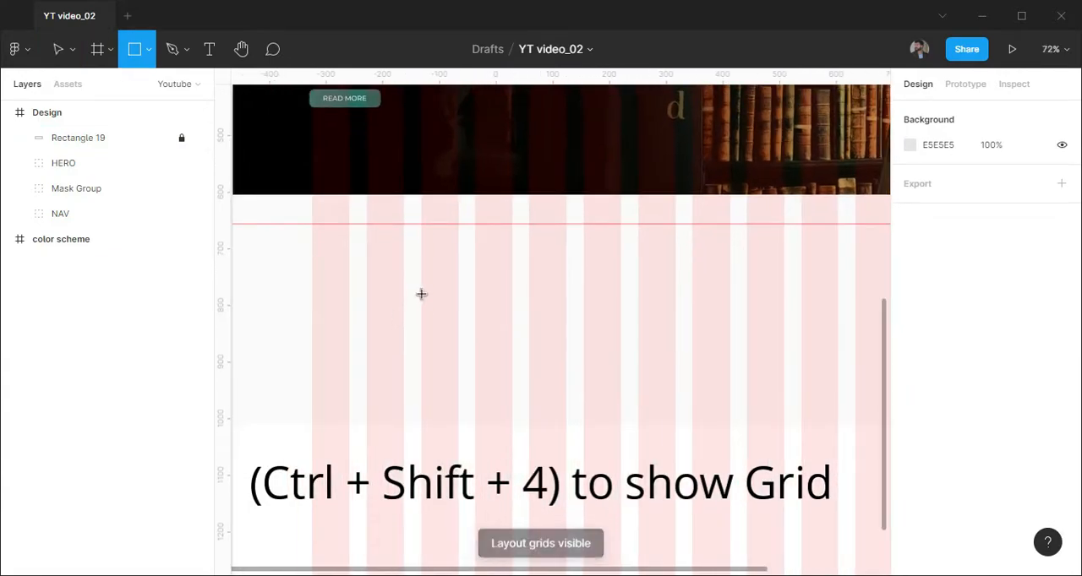
click(391, 264)
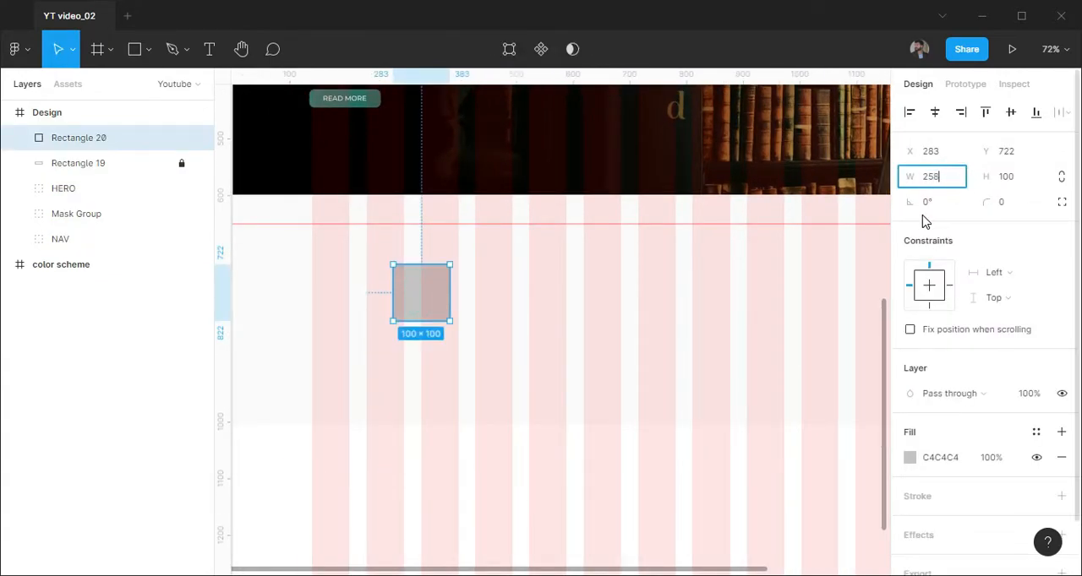
click(1034, 179)
text(305)
key(Return)
drag(490, 352, 412, 338)
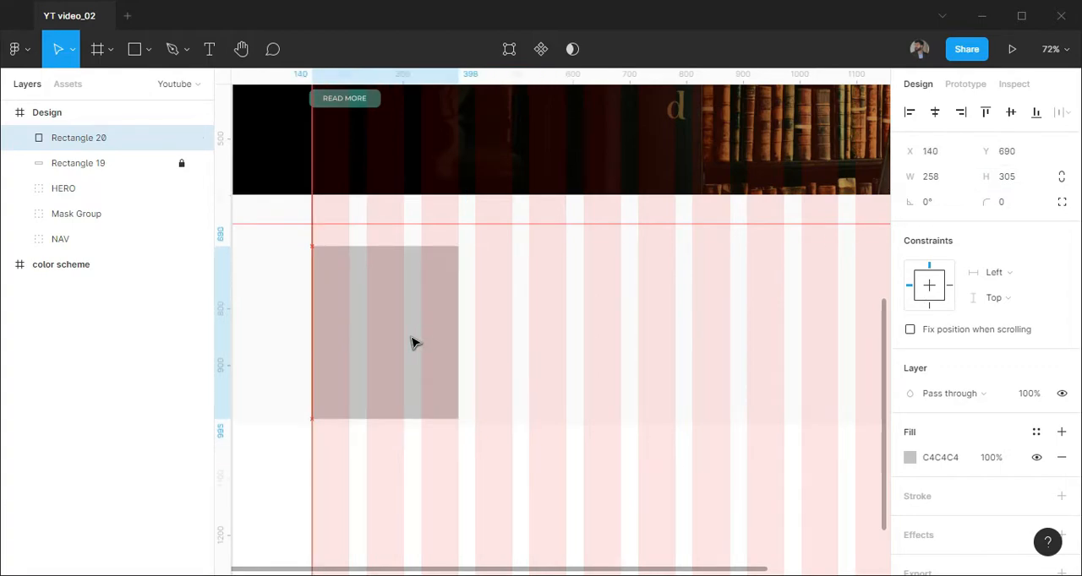
Hide the layout grid and fill the card with C69F53 at 10% opacity
scroll(442, 422, up, 6)
scroll(433, 411, down, 5)
drag(388, 433, 502, 428)
key(ctrl+shift+4)
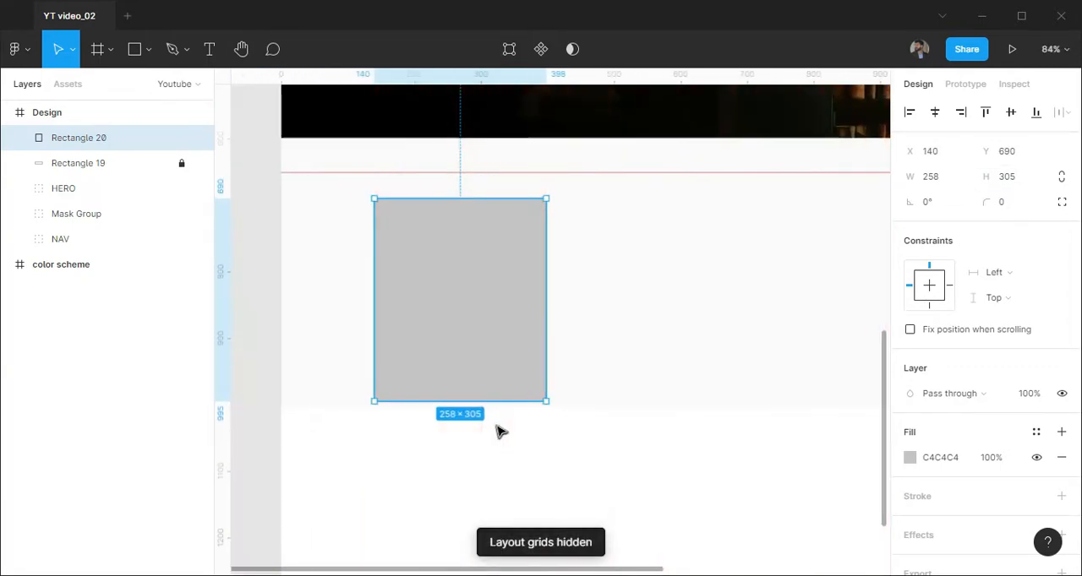
click(951, 461)
text(c69f59)
key(Return)
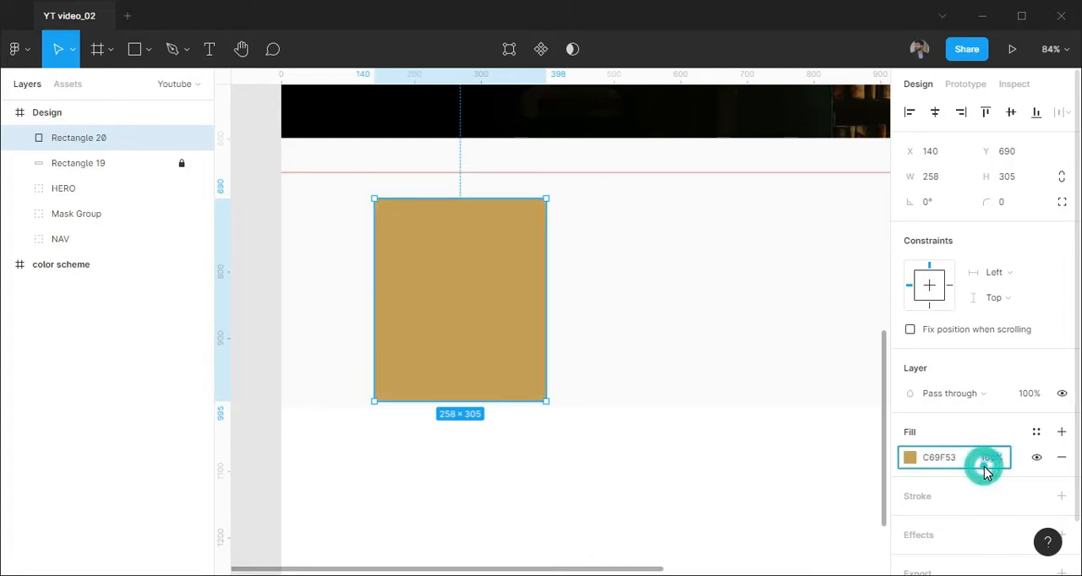
text(10)
key(Return)
click(754, 376)
Add the text "Service 01" near the top of the card
drag(404, 366, 509, 340)
scroll(524, 245, up, 2)
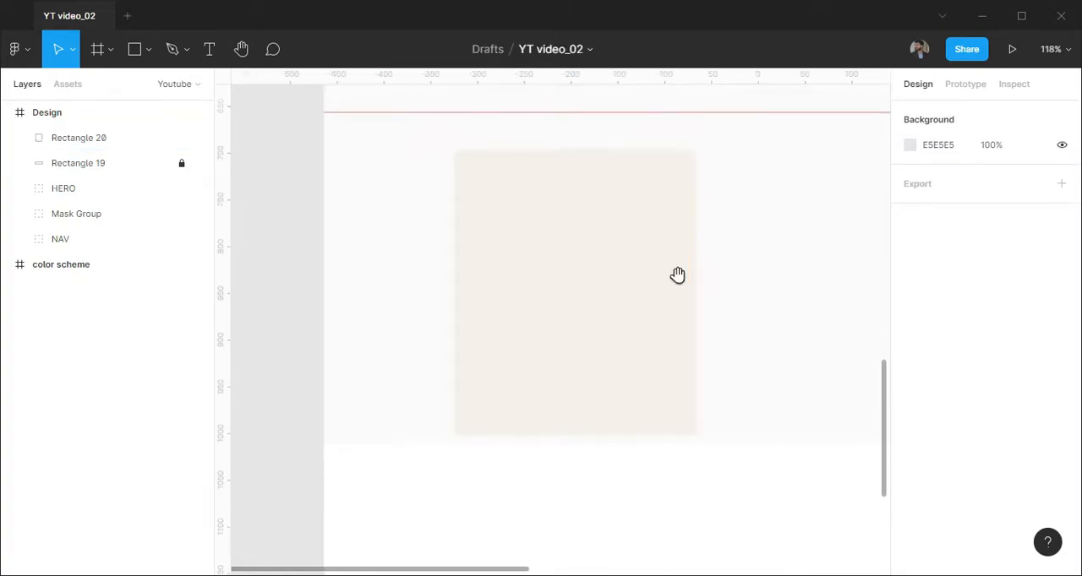
drag(682, 271, 666, 281)
key(t)
click(507, 192)
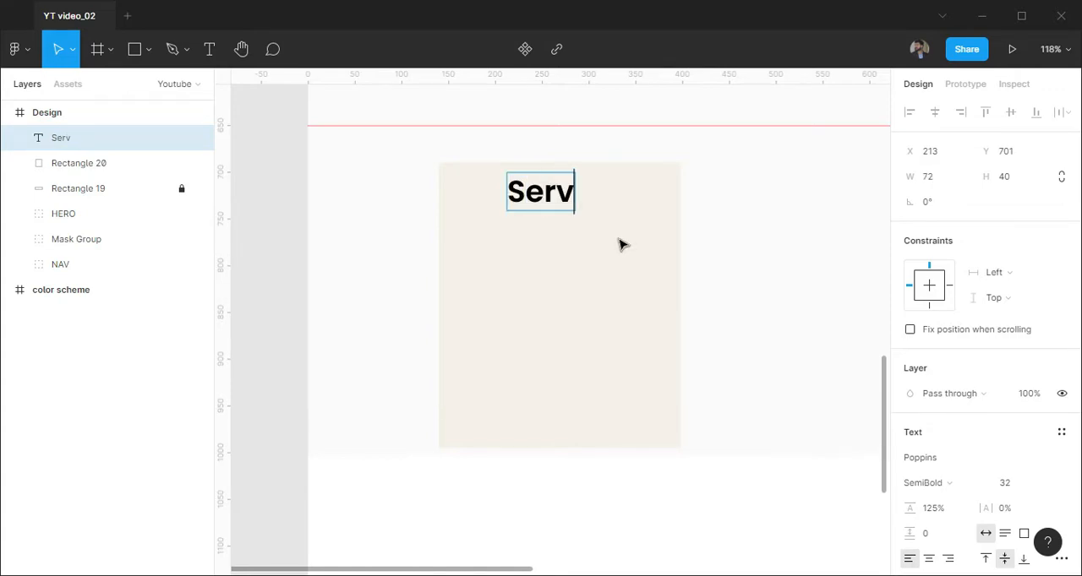
text(Service 01)
key(Escape)
Set the Service 01 title's font to Lato Light, size 12
click(953, 456)
text(Lato)
key(Return)
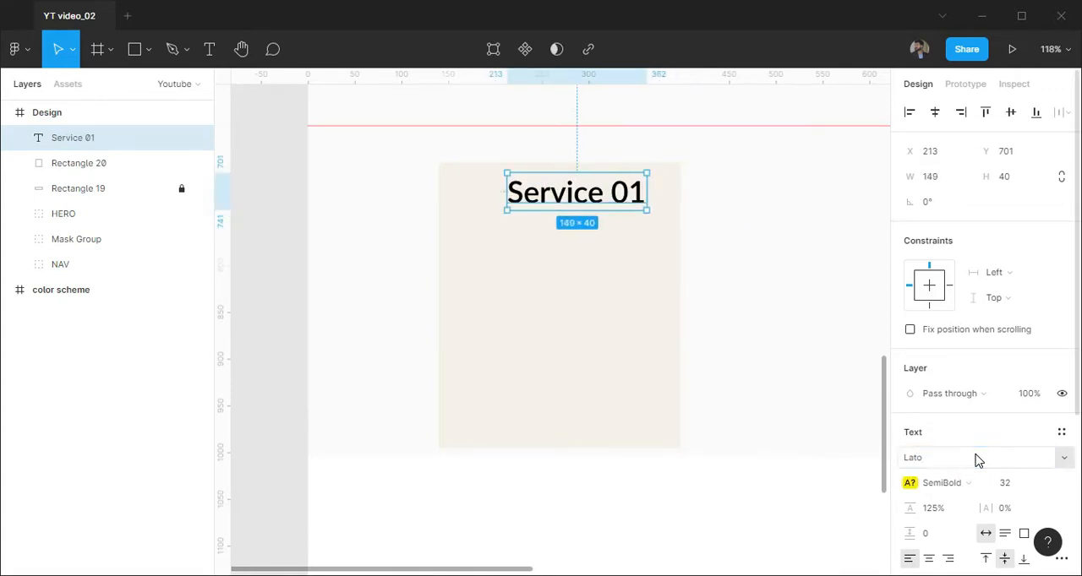
click(976, 489)
click(974, 392)
click(1049, 485)
click(1022, 345)
scroll(997, 422, down, 2)
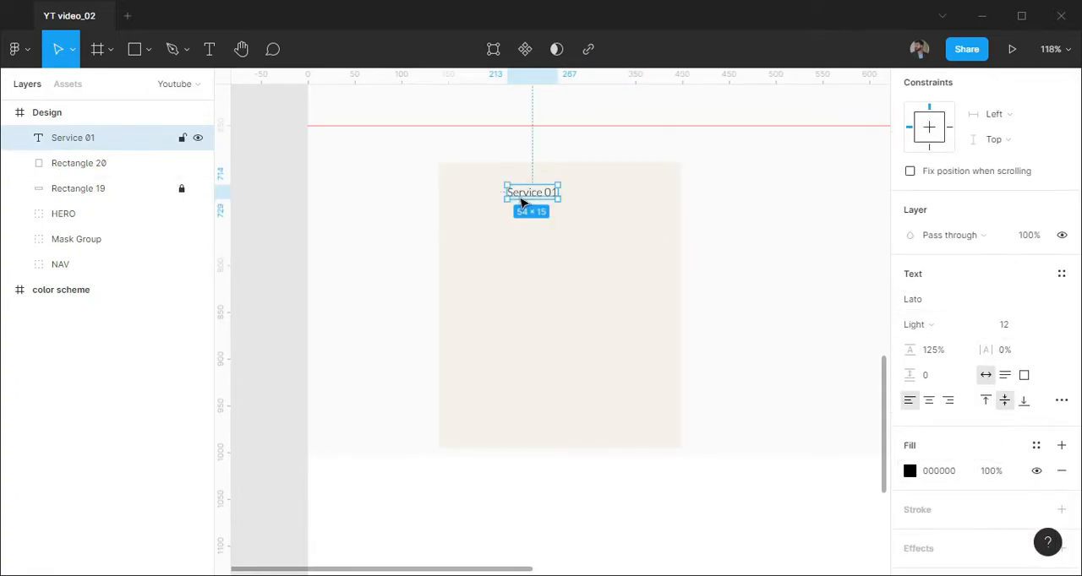
Set the Service 01 title's font size to 16 and its weight to Regular
scroll(521, 203, up, 2)
click(1048, 328)
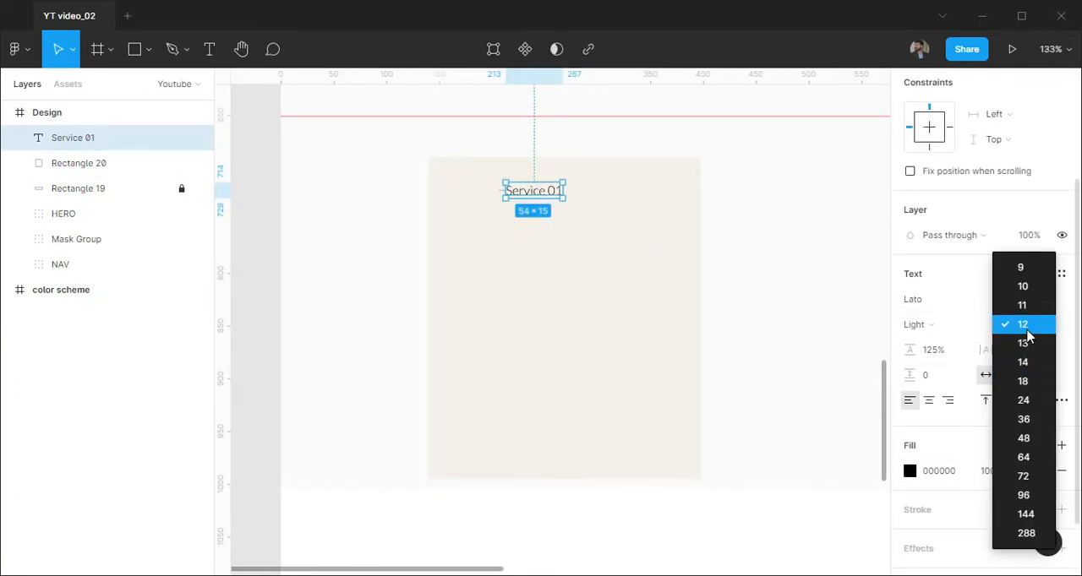
click(1024, 362)
text(16)
key(Return)
scroll(556, 234, up, 1)
click(919, 325)
click(941, 346)
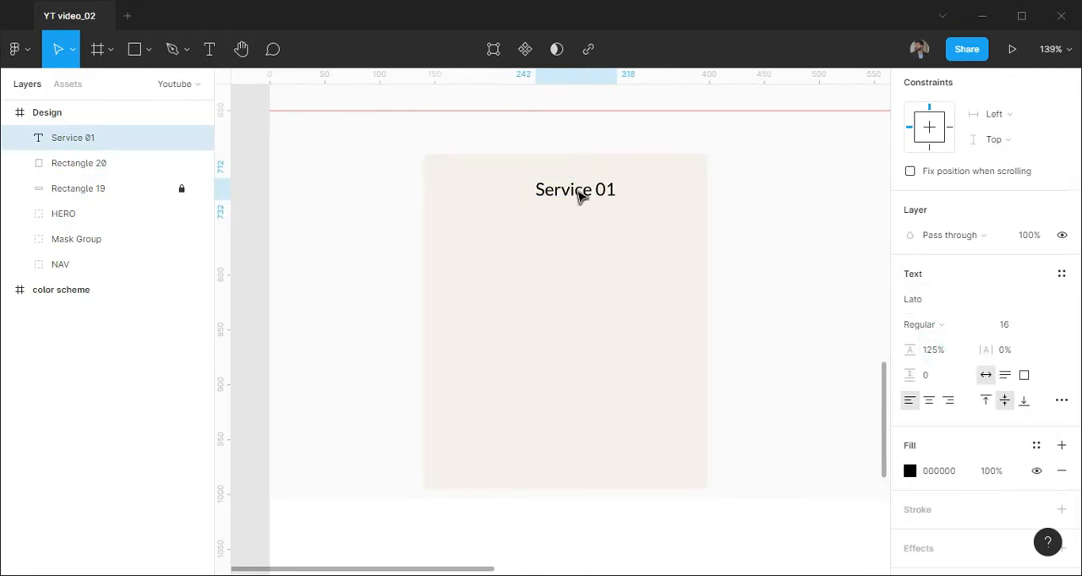
Centre the Service 01 title horizontally on the card
shift+click(604, 218)
scroll(950, 115, up, 3)
click(938, 109)
click(805, 213)
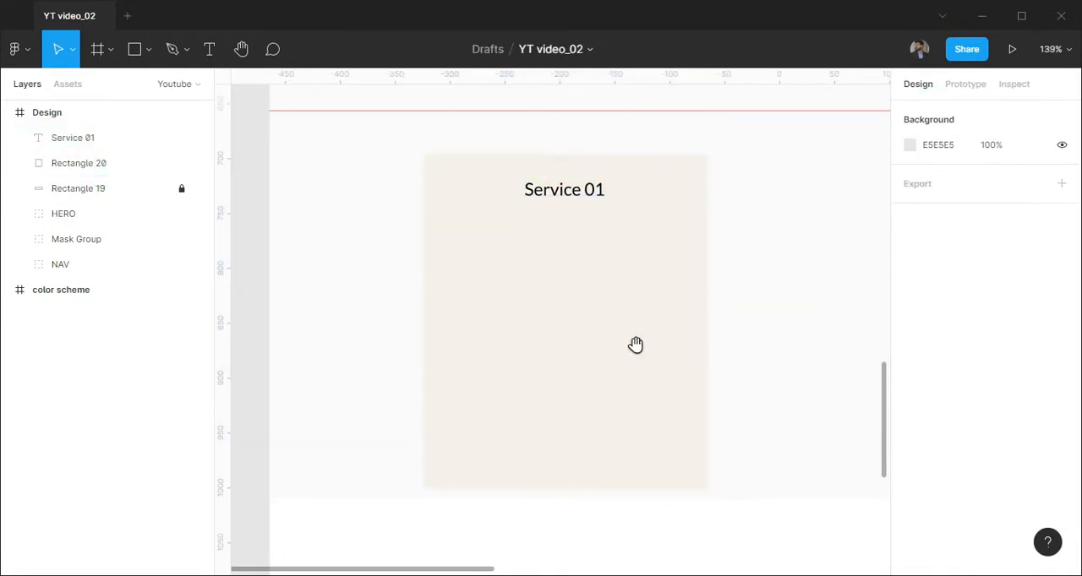
drag(634, 346, 638, 327)
key(t)
drag(468, 201, 648, 345)
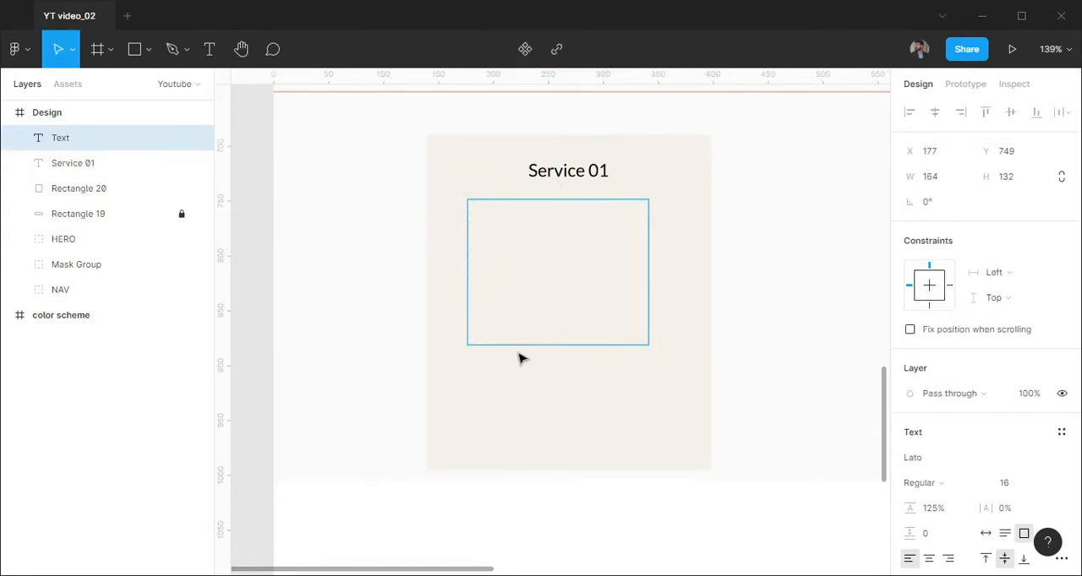
Copy the HERO section's lorem ipsum paragraph and paste it into a new text box below the Service 01 title
scroll(517, 345, down, 4)
double_click(581, 108)
key(ctrl+c)
scroll(551, 314, up, 4)
key(t)
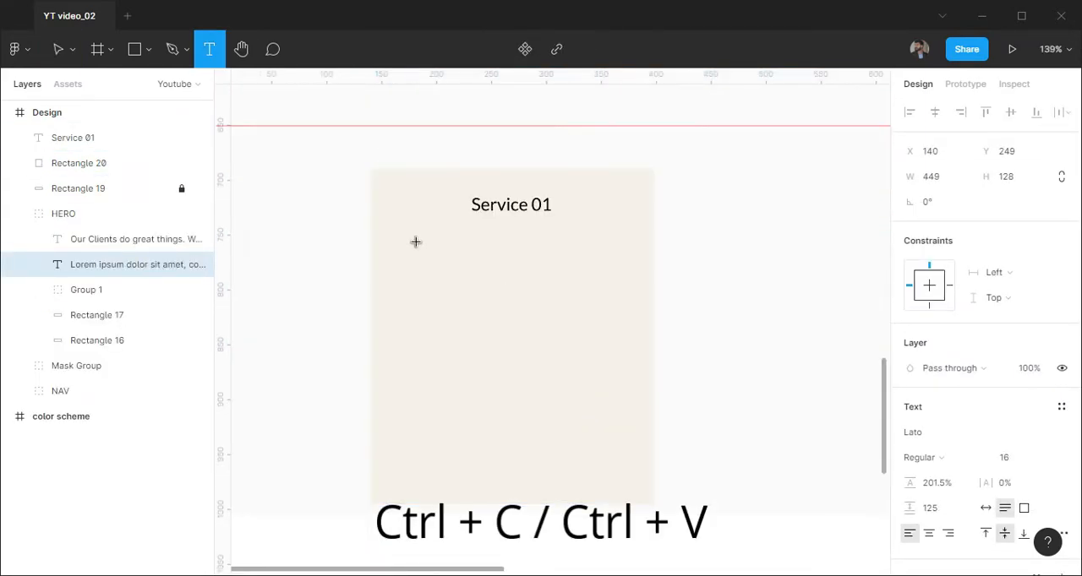
drag(415, 242, 591, 393)
Fit the pasted paragraph to the card at about 151 px wide and set its fill to 1A1A1A
scroll(994, 405, down, 3)
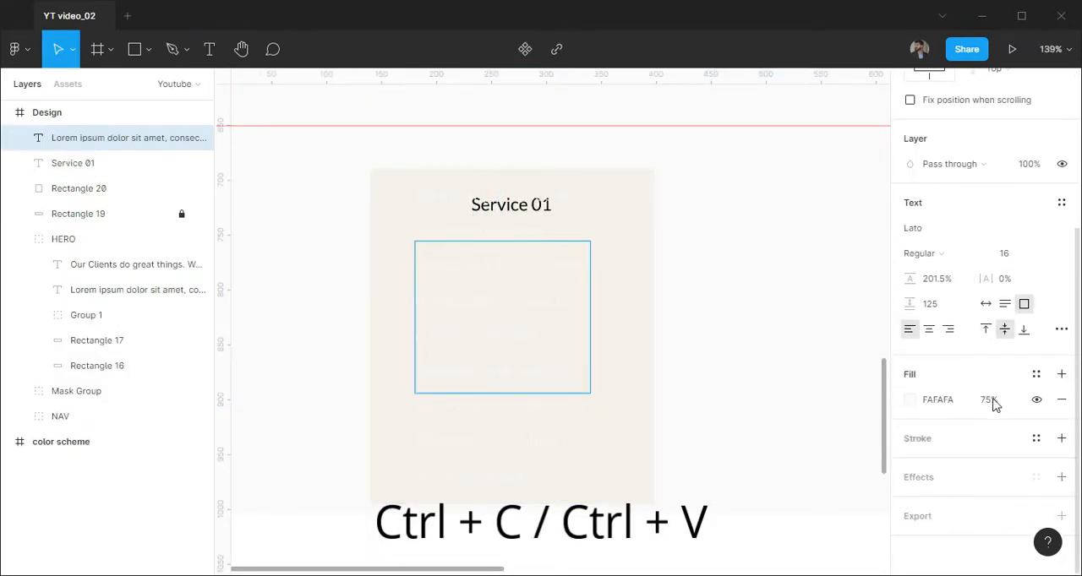
click(987, 304)
click(940, 399)
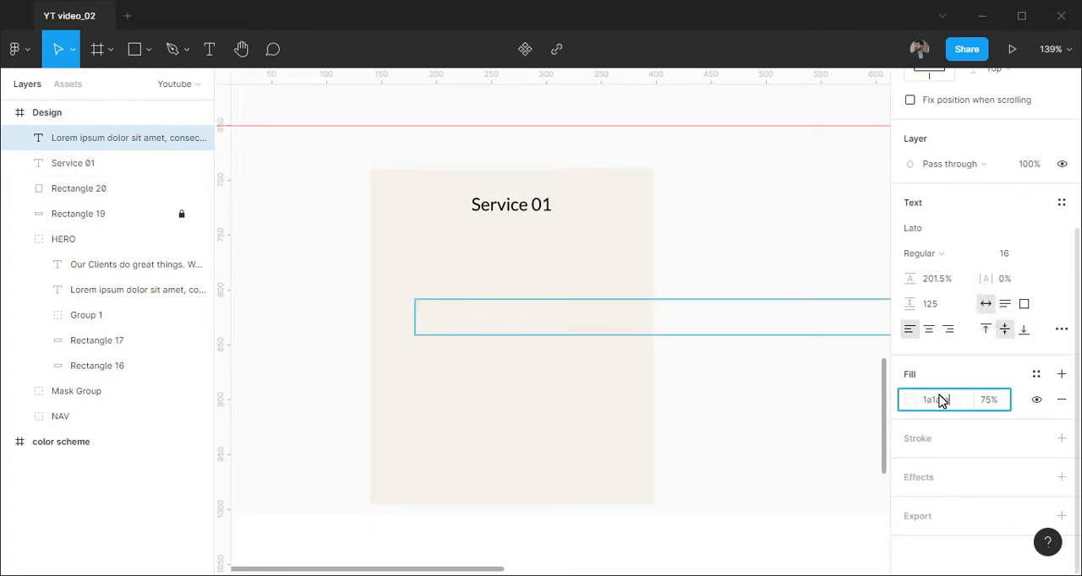
click(127, 170)
click(127, 142)
scroll(633, 283, down, 5)
drag(707, 364, 409, 343)
drag(855, 299, 434, 346)
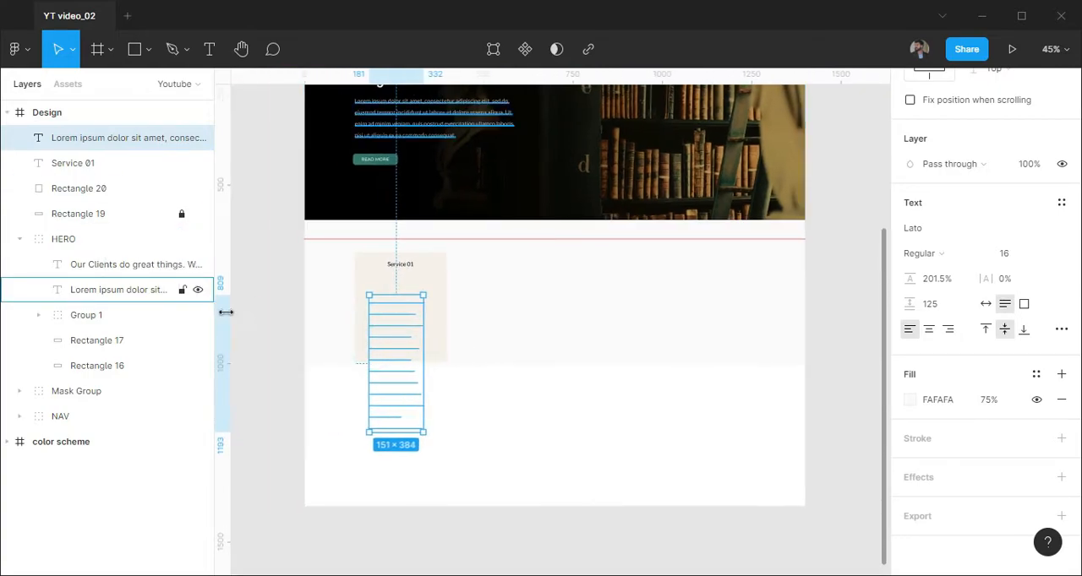
key(Return)
Set the card paragraph's font size to 12
scroll(406, 344, up, 5)
drag(397, 530, 398, 404)
click(1004, 253)
click(1015, 345)
Shorten the card paragraph by deleting everything after "incididunt"
double_click(372, 308)
drag(372, 308, 454, 421)
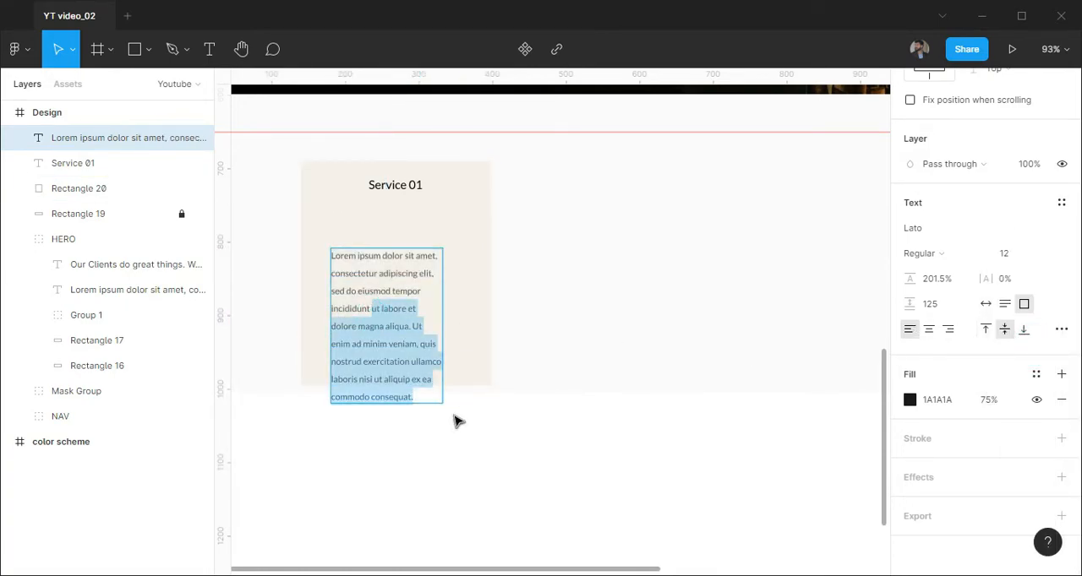
key(BackSpace)
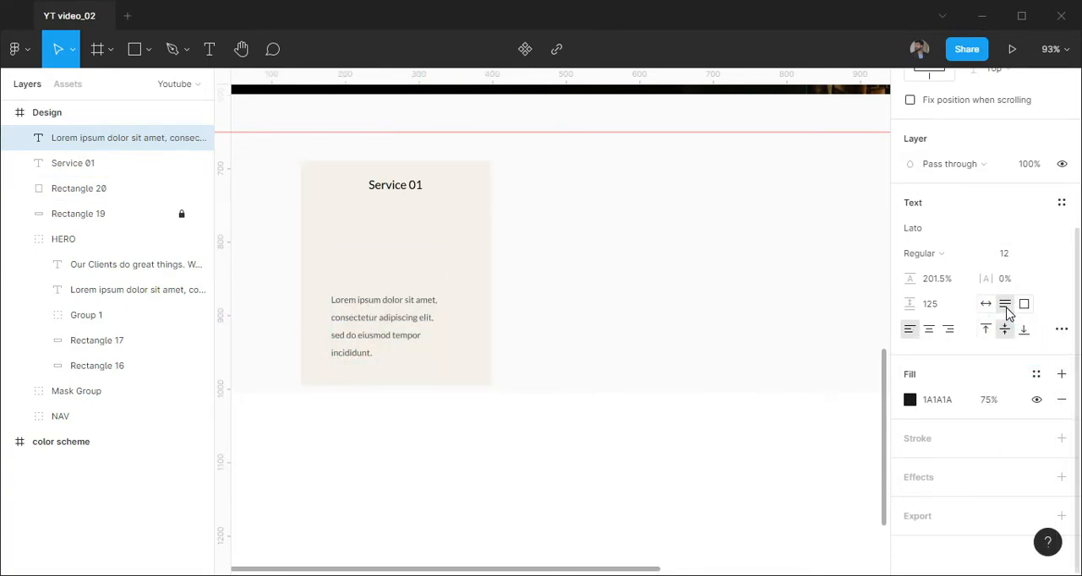
Resize the paragraph's text box to about 156 px wide and centre-align its text
click(985, 304)
drag(656, 342, 428, 244)
click(929, 329)
Set the paragraph's line height to 180% and move it and the Service 01 title lower on the card
drag(480, 377, 598, 381)
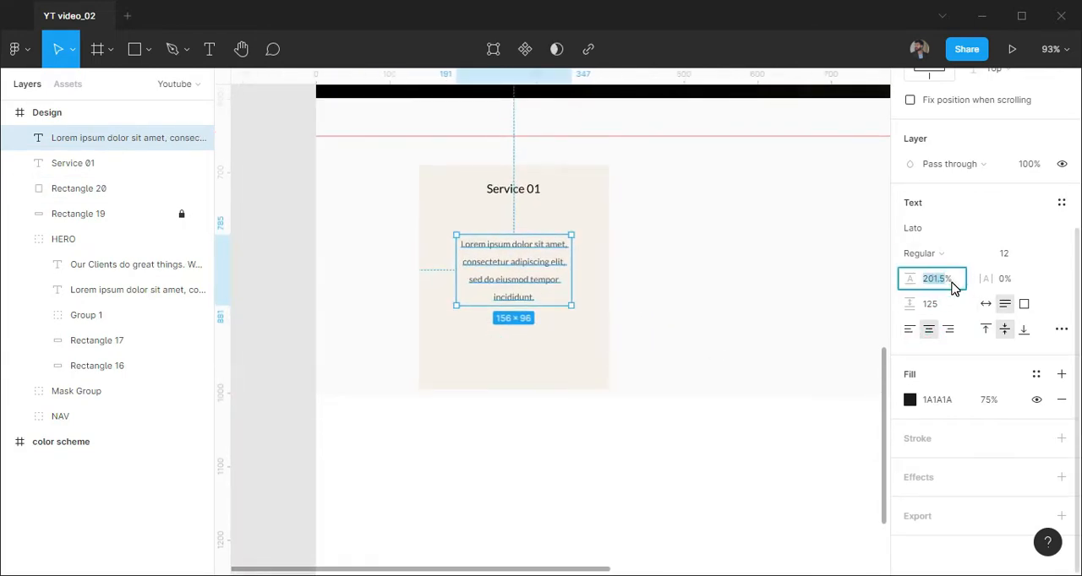
key(Return)
drag(531, 273, 531, 302)
click(523, 199)
drag(524, 206, 527, 257)
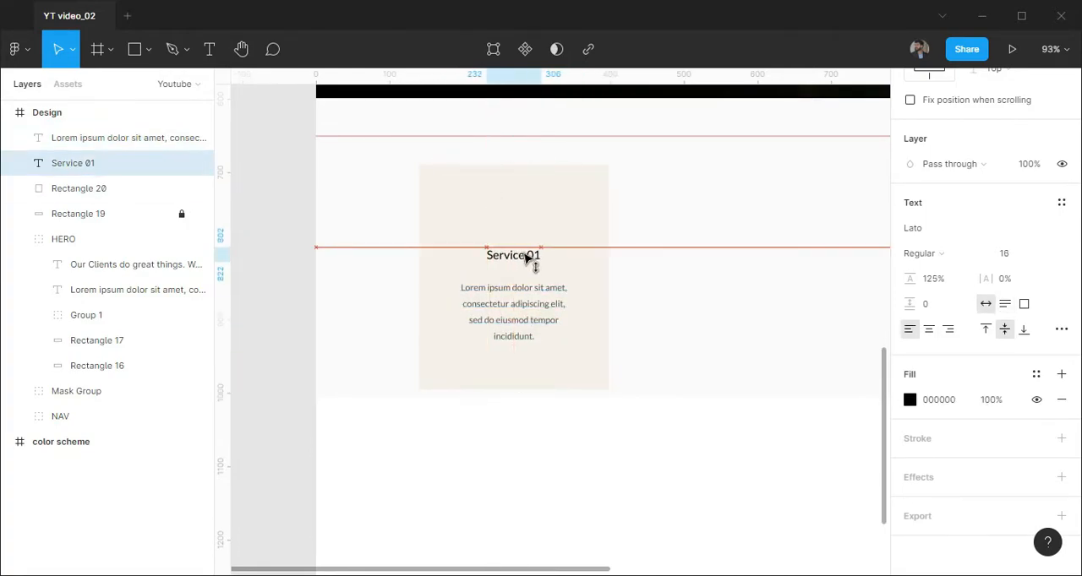
key(Escape)
Draw a circle about 74 px across, centred above the Service 01 title, and fill it with 509195
scroll(575, 270, up, 5)
key(o)
drag(466, 188, 558, 286)
drag(513, 252, 530, 246)
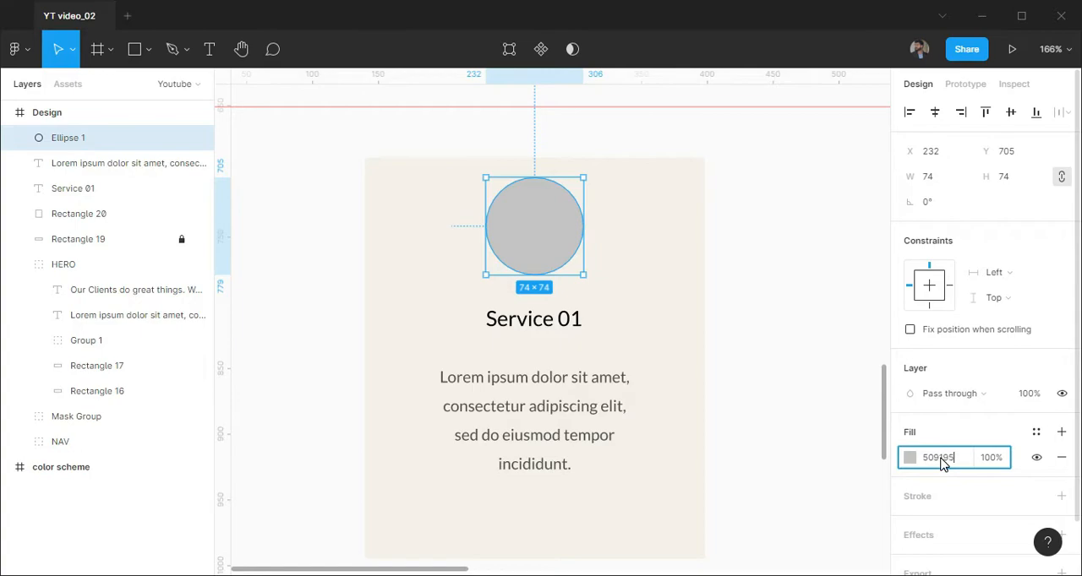
key(Return)
Change the circle's fill to a linear gradient and set its first colour to 509195
click(910, 458)
click(725, 158)
click(746, 180)
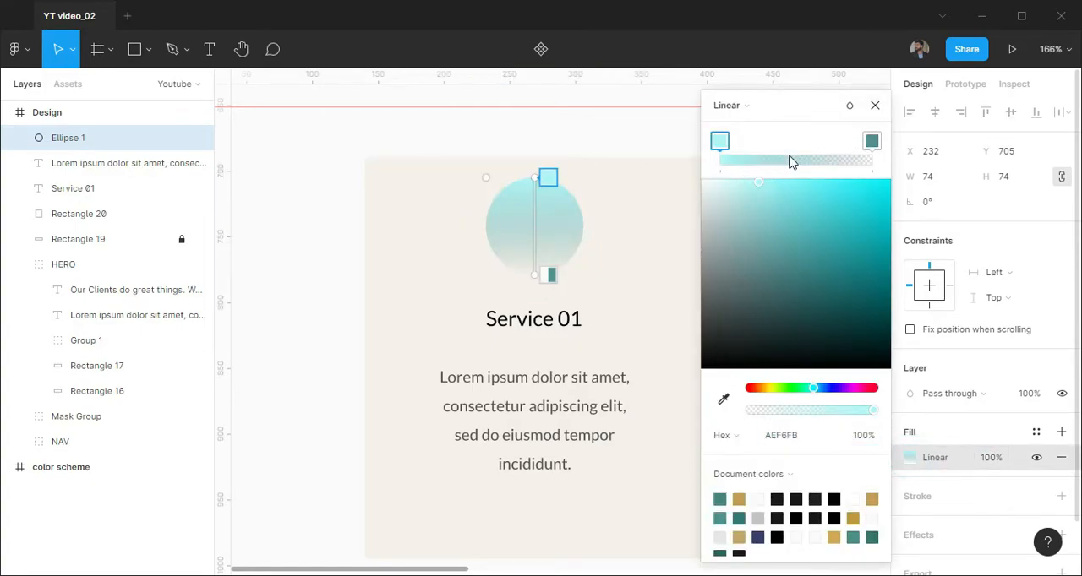
click(812, 439)
text(509)
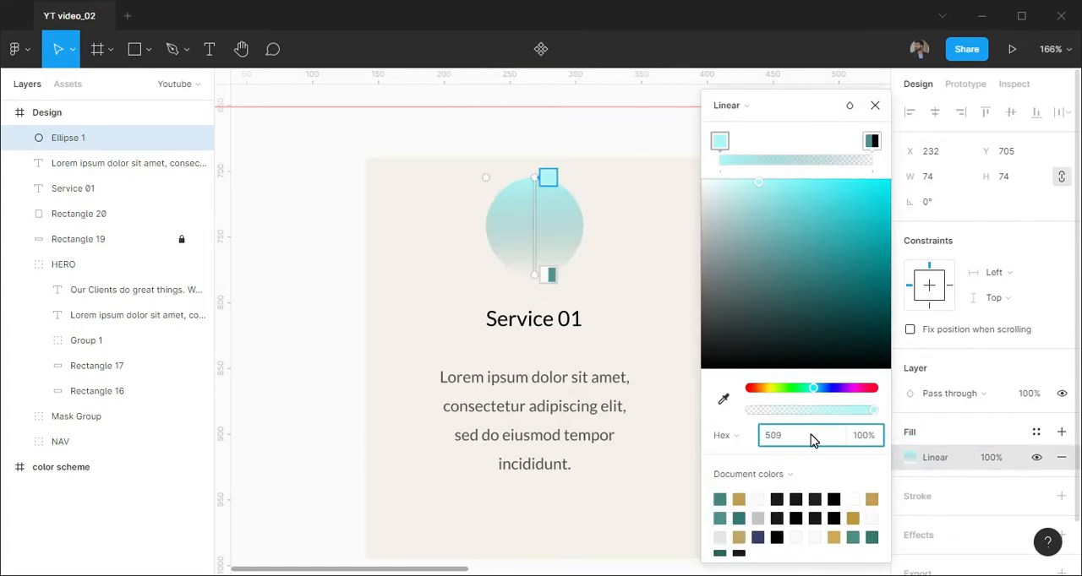
text(195)
key(Return)
Make the gradient's second colour a fully opaque 5FACB0 and angle the gradient diagonally across the circle
drag(749, 411, 873, 411)
drag(788, 256, 788, 238)
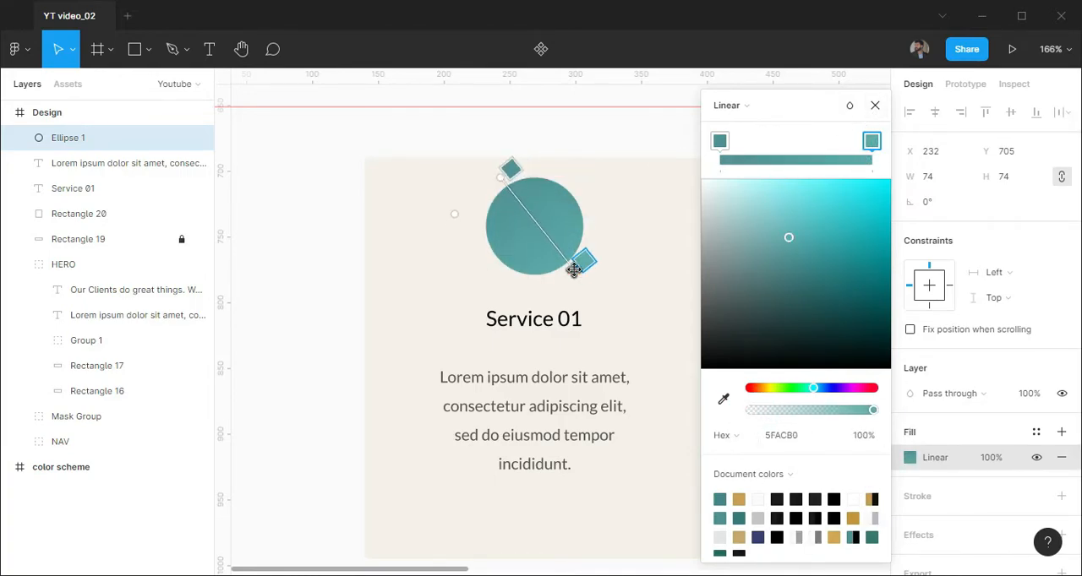
key(Escape)
Place the heart_fill component from the local assets at the centre of the circle
click(66, 84)
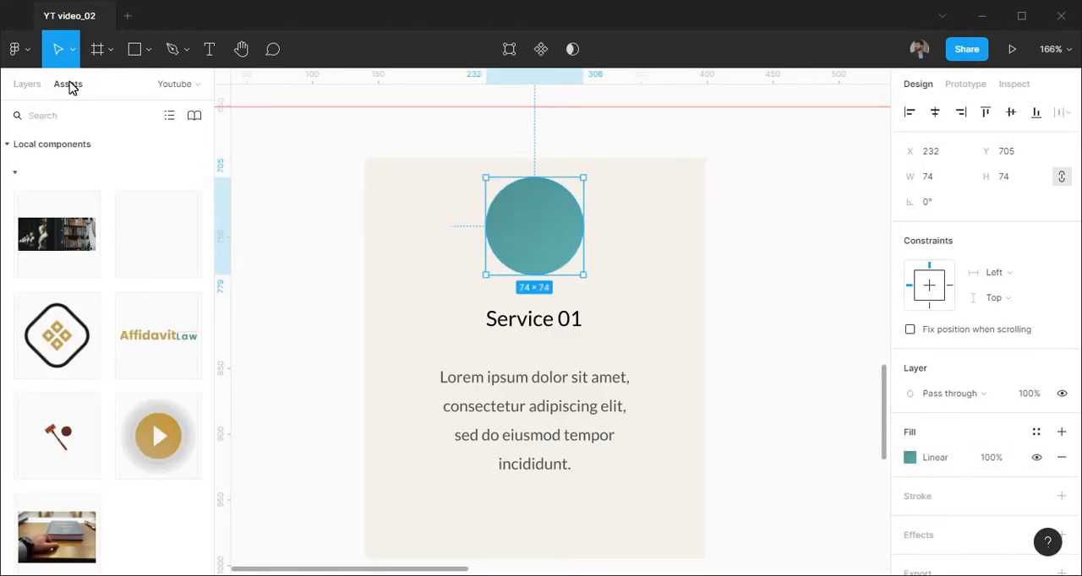
drag(144, 219, 532, 227)
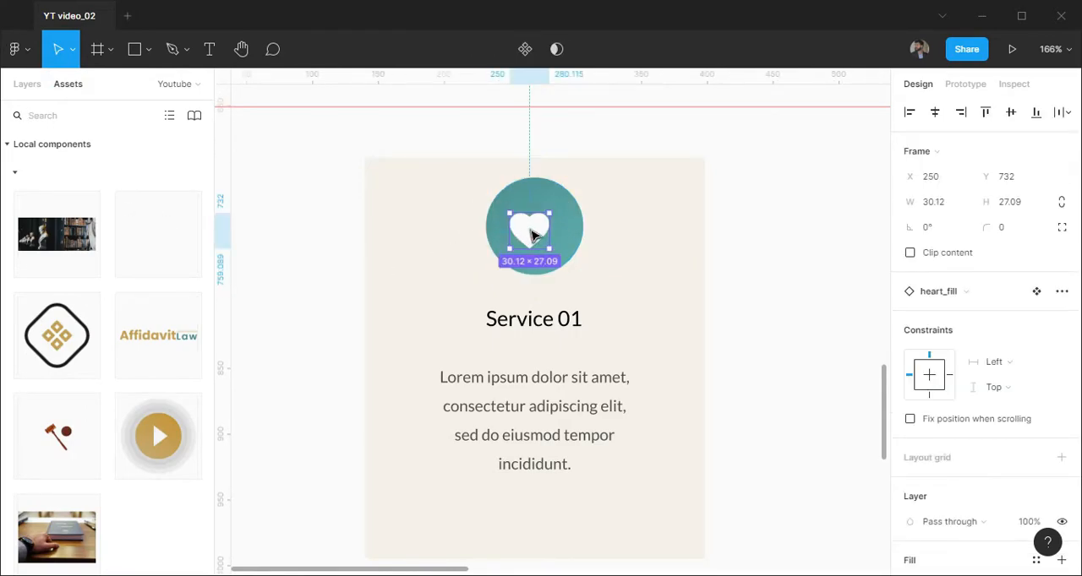
click(34, 84)
click(837, 352)
Set the card paragraph's weight to Light and narrow its text box to 147 px
scroll(723, 361, down, 1)
drag(727, 466, 703, 390)
click(610, 334)
click(930, 483)
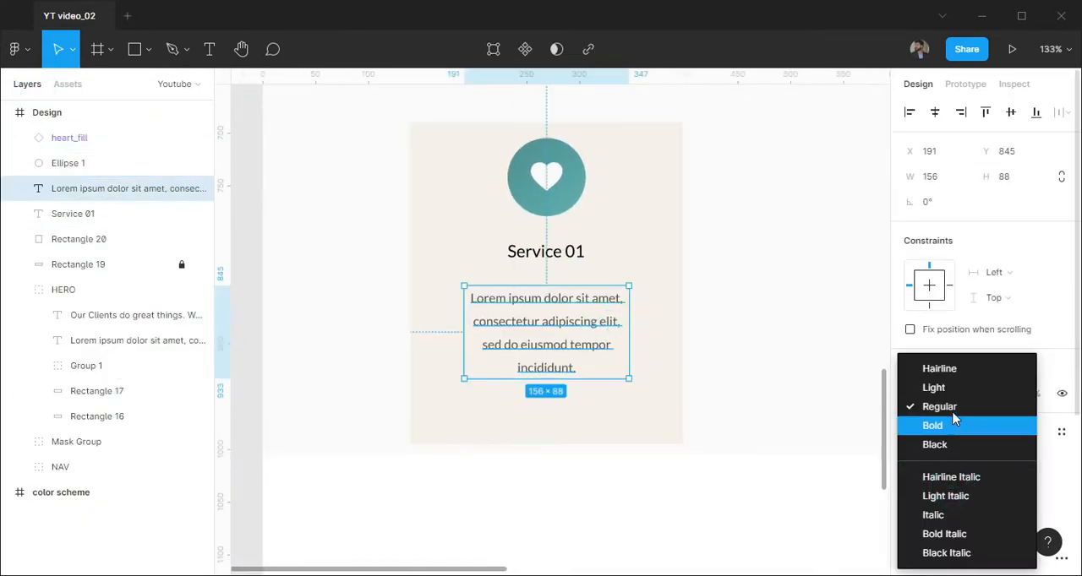
click(939, 388)
drag(629, 367, 622, 368)
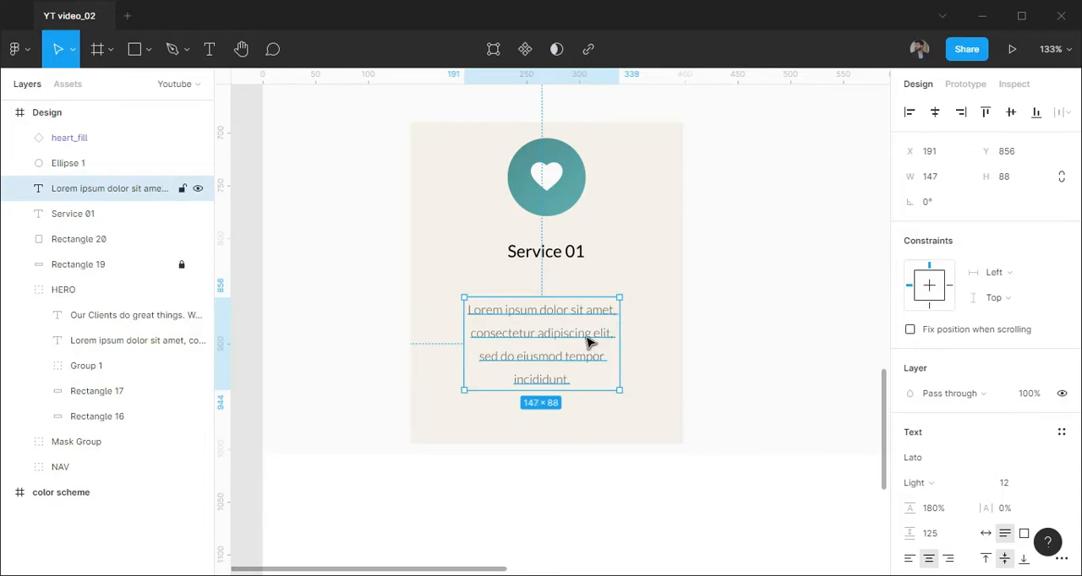
Group the heart icon with its circle
shift+click(97, 140)
click(1062, 115)
click(119, 167)
shift+click(96, 140)
key(ctrl+g)
Distribute the icon group, title and paragraph with equal vertical spacing and group them together
shift+click(95, 191)
click(1068, 112)
click(969, 139)
scroll(557, 275, down, 2)
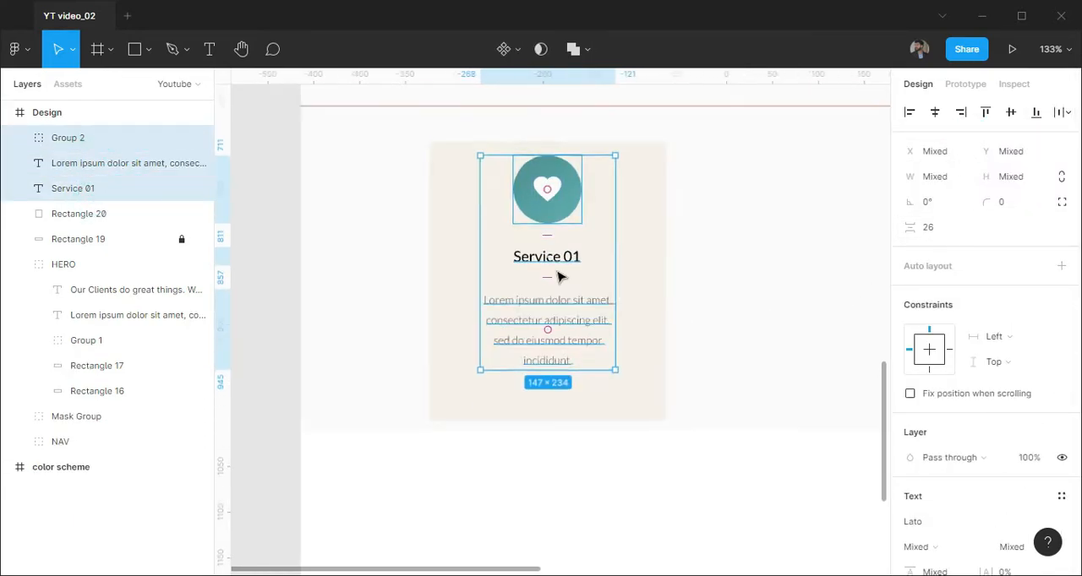
key(ctrl+g)
Centre the grouped card content vertically and horizontally on the card's background rectangle
shift+click(96, 166)
click(1010, 113)
click(934, 113)
click(732, 259)
Group the card's content with its background rectangle and name the group "service 1"
click(71, 142)
shift+click(79, 165)
key(ctrl+g)
double_click(77, 141)
text(service 1)
key(Return)
Show the column grid and duplicate the service 1 card three times to make a row of four cards
scroll(727, 363, down, 4)
drag(833, 346, 532, 320)
key(ctrl+shift+4)
alt+drag(319, 291, 654, 305)
Distribute the four service cards with equal horizontal spacing and hide the column grid
shift+click(102, 217)
click(1068, 112)
click(938, 184)
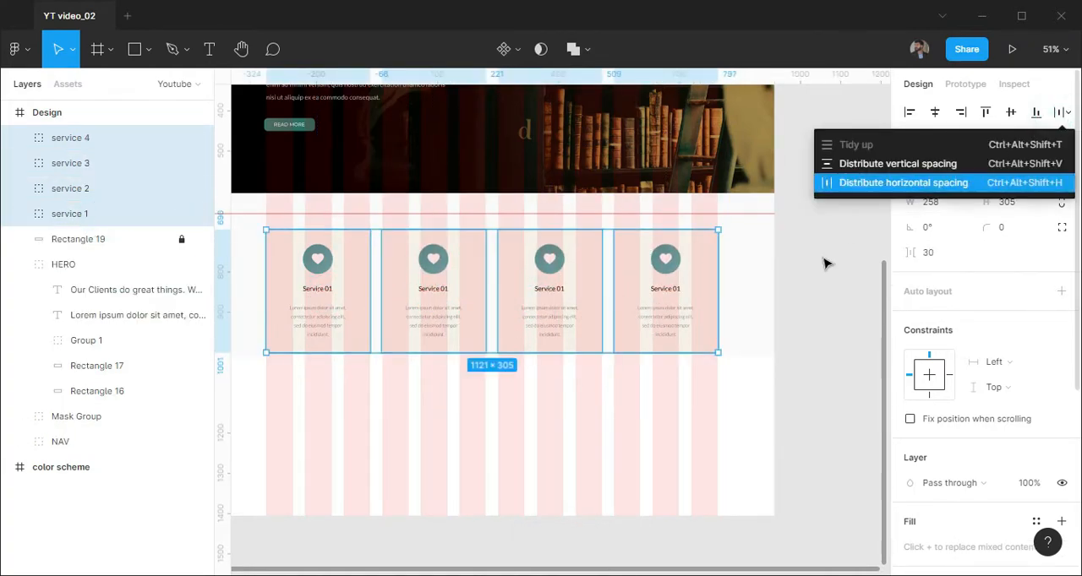
click(857, 323)
key(ctrl+shift+4)
Change the second card's title to "Service 02"
drag(521, 321, 583, 369)
scroll(499, 325, up, 7)
double_click(534, 370)
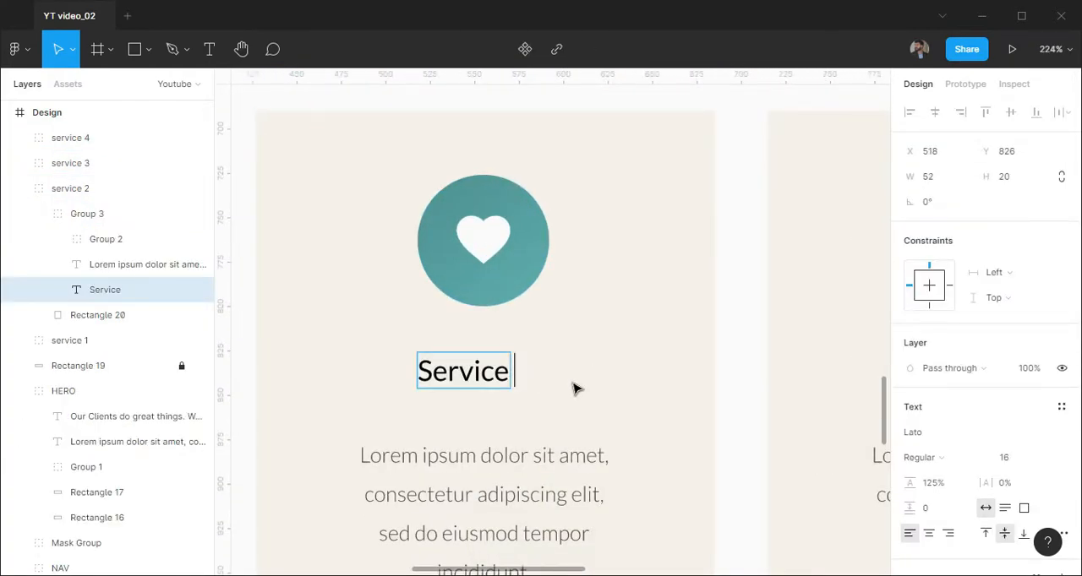
text(02)
key(Escape)
shift+click(126, 314)
Change the third card's title to "Service 03" and centre it horizontally on the card
scroll(718, 499, down, 4)
drag(718, 499, 563, 345)
scroll(715, 284, up, 4)
double_click(715, 284)
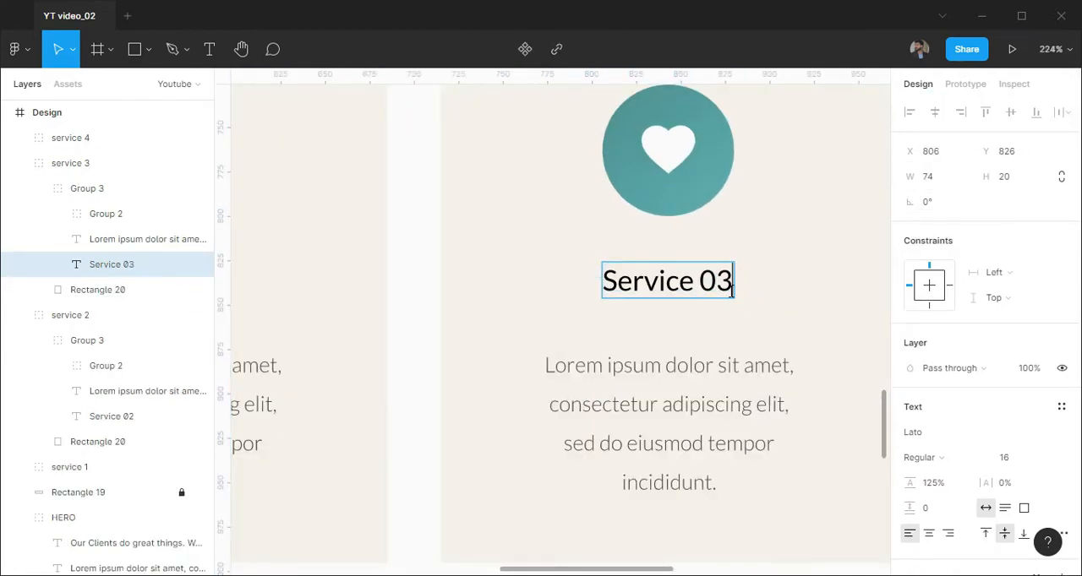
key(Escape)
shift+click(152, 289)
click(935, 113)
Change the fourth card's title to "Service 04"
drag(719, 325, 238, 327)
double_click(732, 286)
click(758, 294)
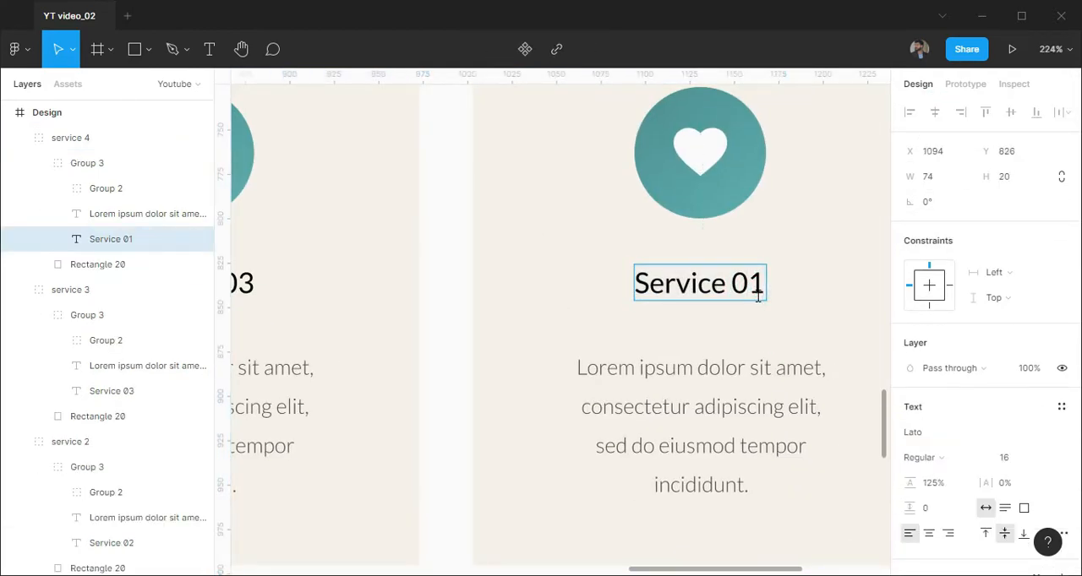
key(BackSpace)
text(4)
key(Escape)
shift+click(153, 264)
scroll(676, 254, down, 6)
key(Escape)
Move all four service cards up together to the horizontal guide at Y 651
drag(550, 300, 611, 321)
scroll(592, 384, down, 2)
scroll(803, 328, down, 2)
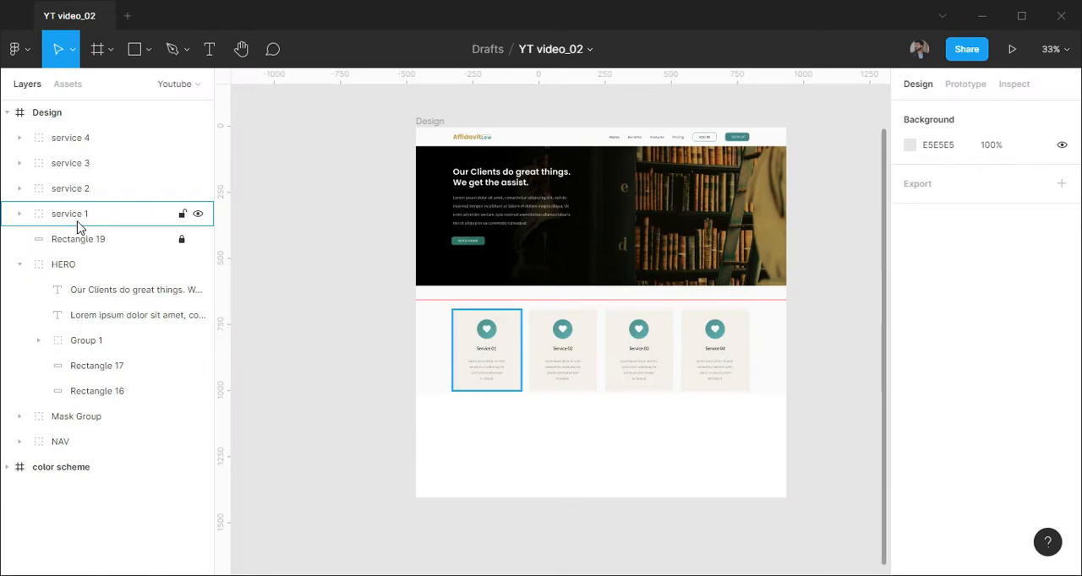
click(75, 214)
shift+click(89, 138)
drag(582, 369, 583, 369)
scroll(590, 432, up, 2)
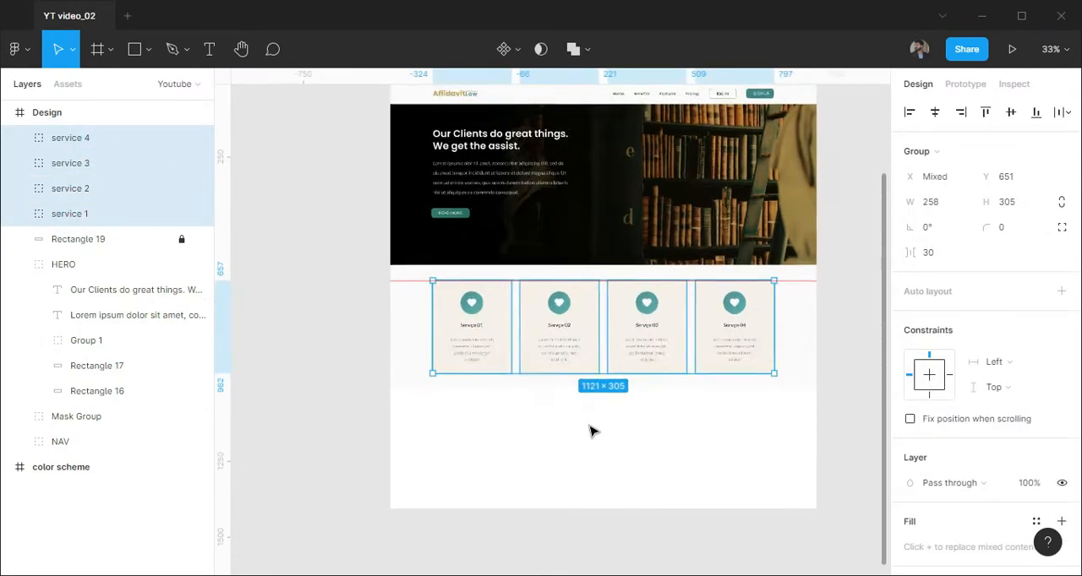
Lengthen the Design frame downwards to make room below the services section
scroll(626, 422, down, 1)
click(84, 111)
drag(703, 446, 682, 570)
key(ctrl+z)
click(299, 284)
scroll(600, 388, up, 3)
scroll(606, 398, down, 2)
Group the four service cards with their background Rectangle 19 and name the group "services"
click(106, 138)
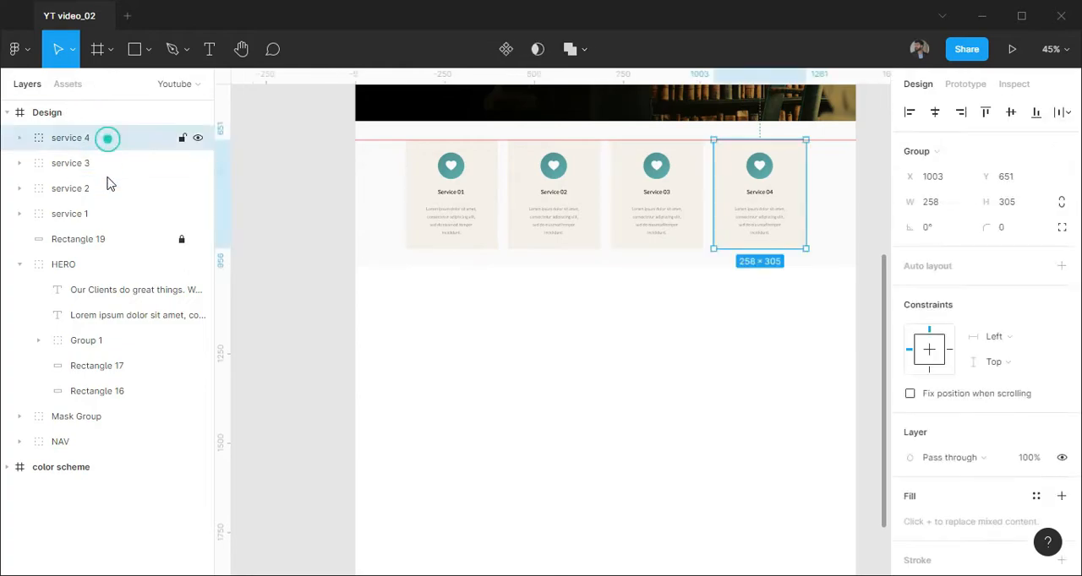
shift+click(105, 267)
click(20, 265)
click(72, 241)
shift+click(81, 138)
key(ctrl+g)
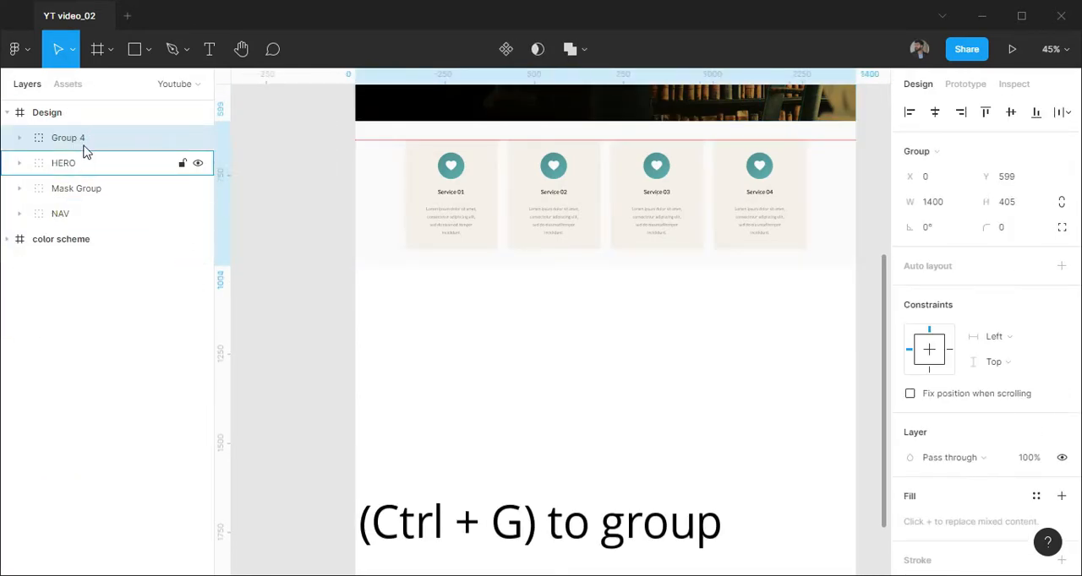
double_click(78, 140)
click(638, 349)
Add a 1400 × 660 rectangle directly below the services section at X 0, Y 1004
scroll(651, 330, down, 1)
key(r)
click(466, 280)
click(956, 190)
text(1)
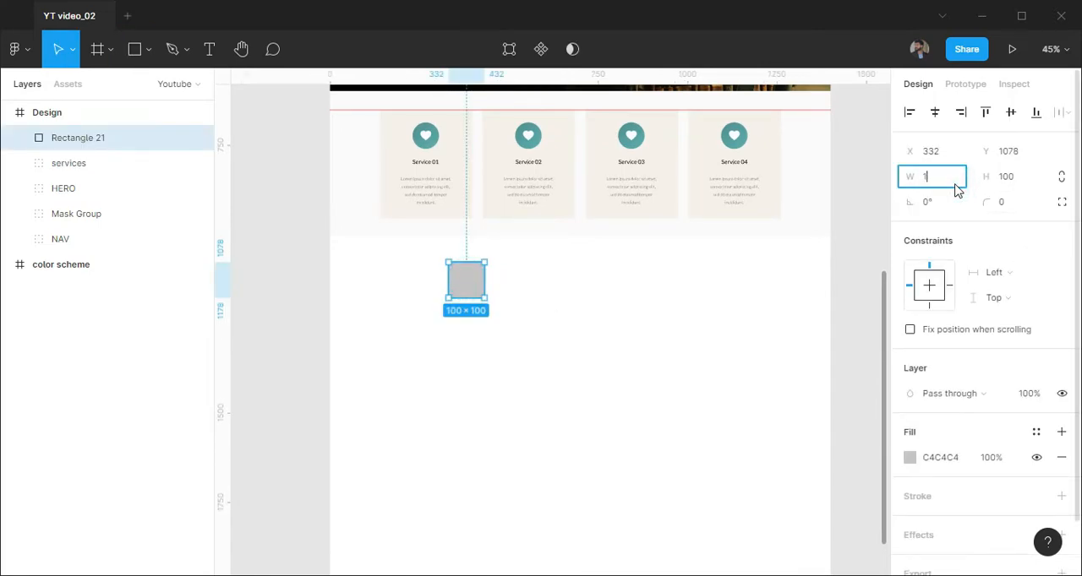
text(400)
key(Tab)
text(660)
key(Return)
drag(705, 394, 588, 368)
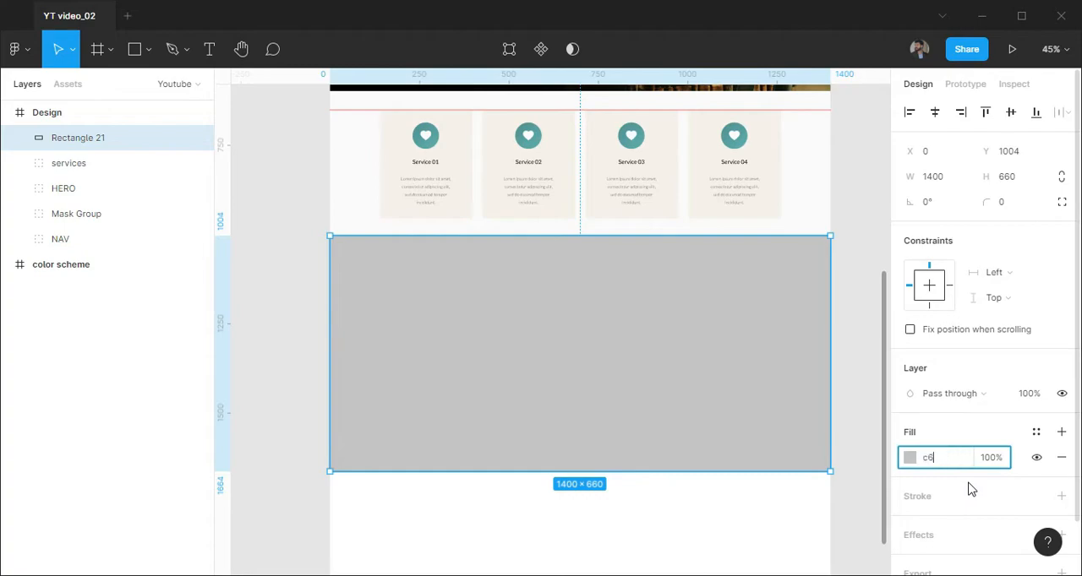
Give the new section rectangle a pale beige tint by recolouring its fill and setting its opacity to 10%
key(Return)
click(990, 456)
text(10)
key(Return)
click(262, 311)
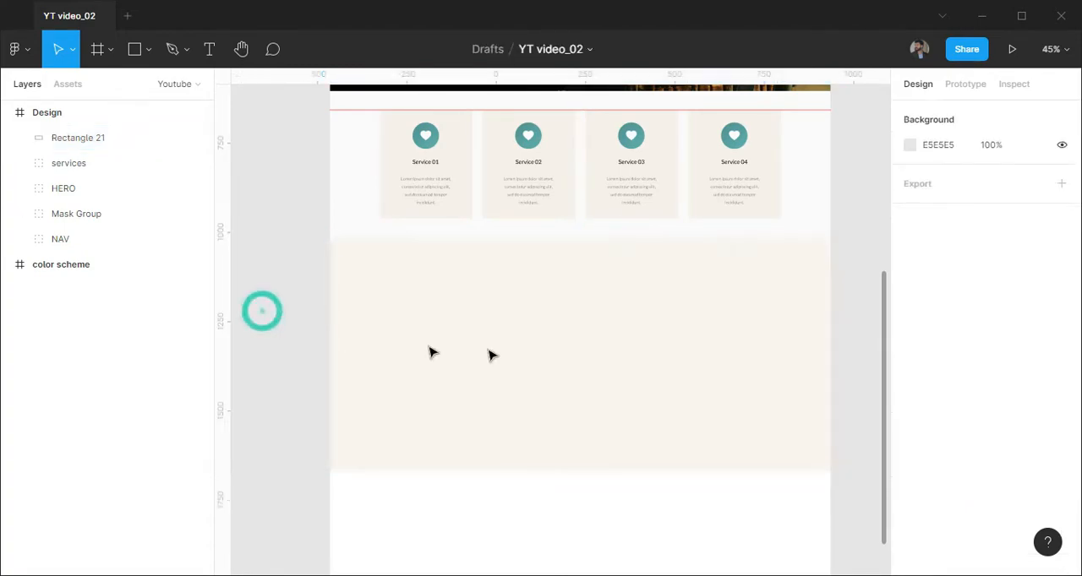
Add the text "Affidavit Features" near the top of the new beige section
scroll(592, 342, up, 1)
key(t)
click(530, 258)
scroll(563, 279, up, 2)
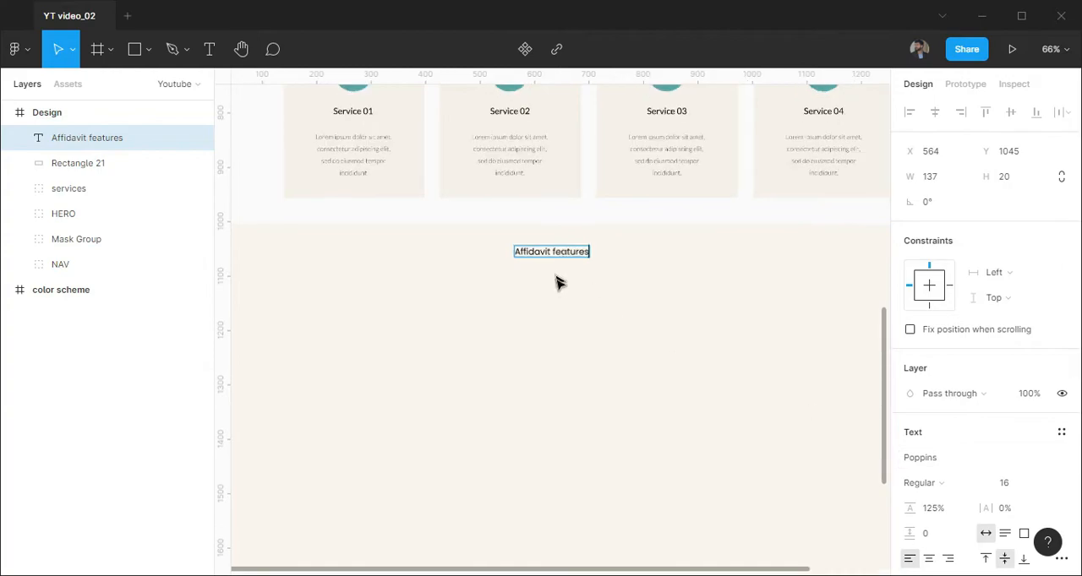
scroll(556, 268, up, 5)
double_click(570, 244)
click(683, 388)
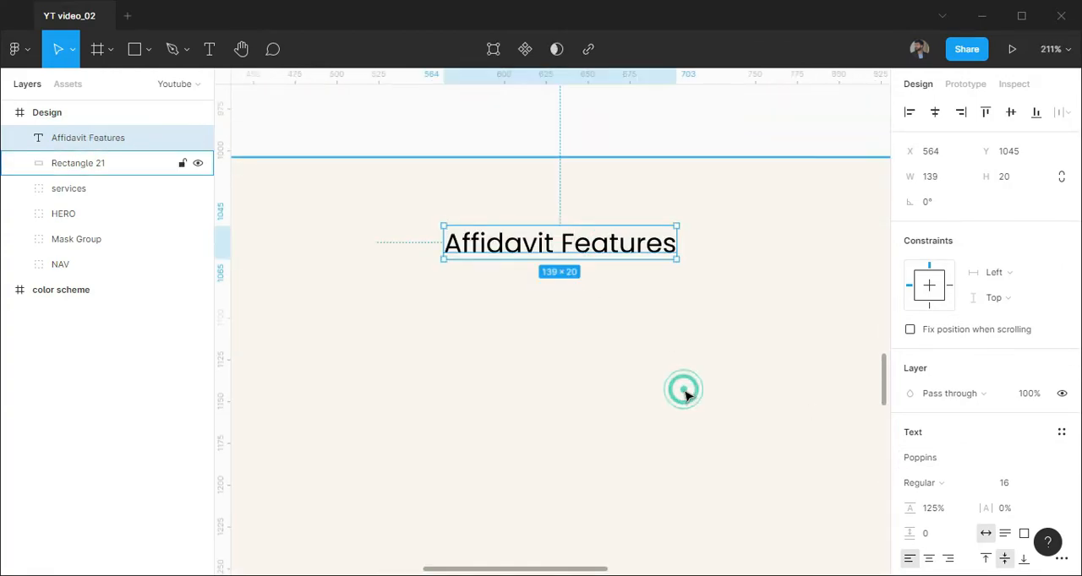
scroll(947, 427, down, 3)
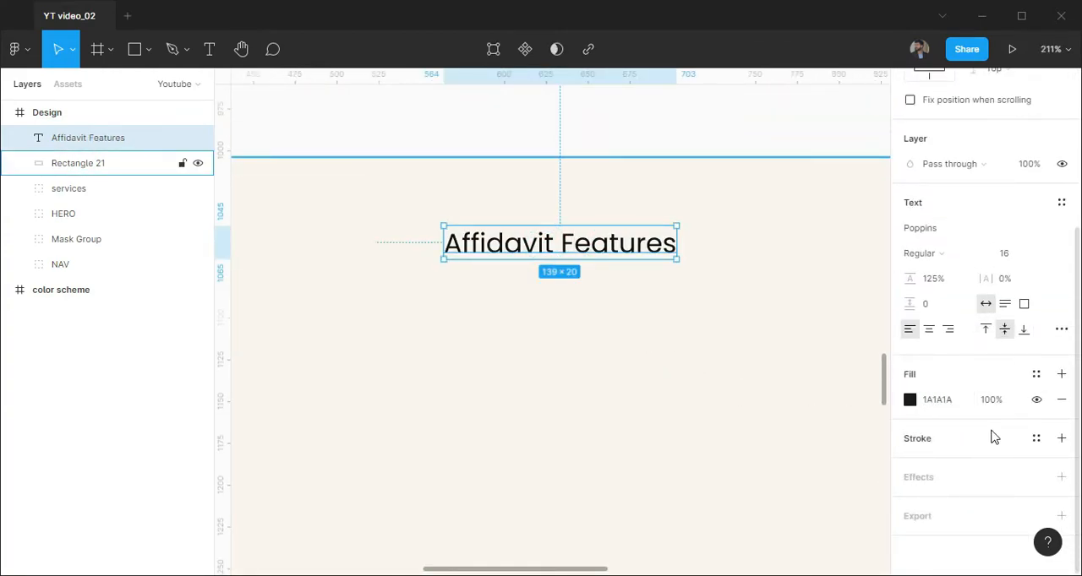
click(524, 340)
Set the fill of the four card titles, Service 01 to Service 04, to 1A1A1A
scroll(502, 333, down, 3)
scroll(479, 289, up, 3)
double_click(357, 310)
double_click(356, 310)
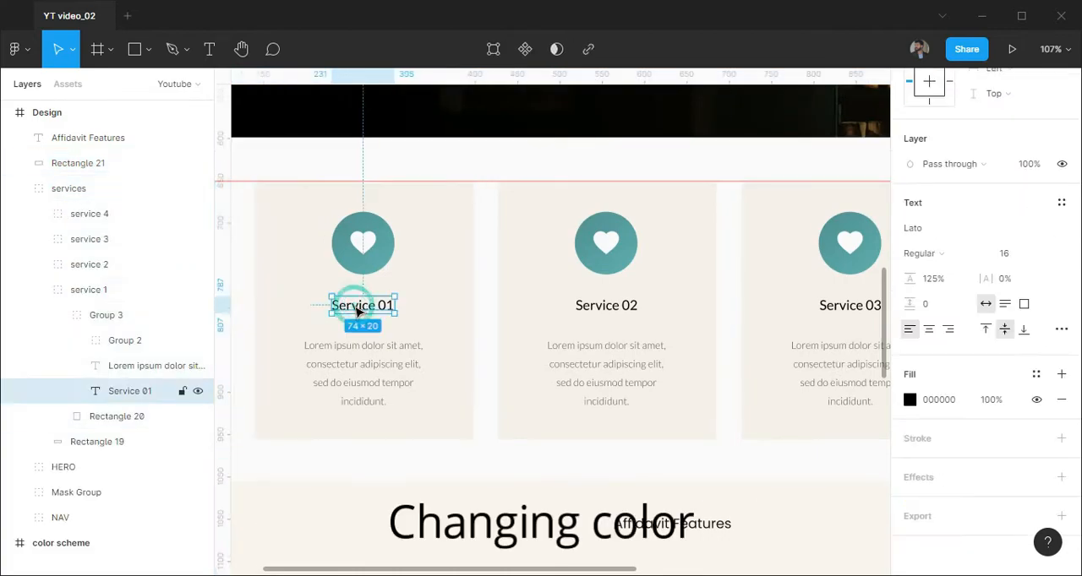
shift+double_click(608, 312)
shift+click(608, 313)
click(130, 366)
ctrl+click(133, 522)
click(39, 240)
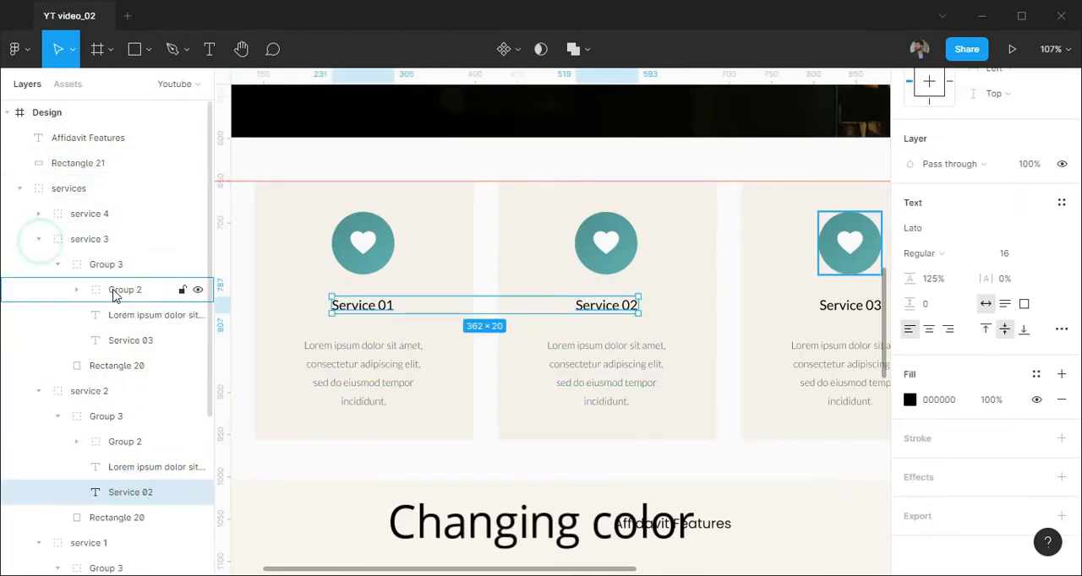
ctrl+click(130, 341)
click(38, 214)
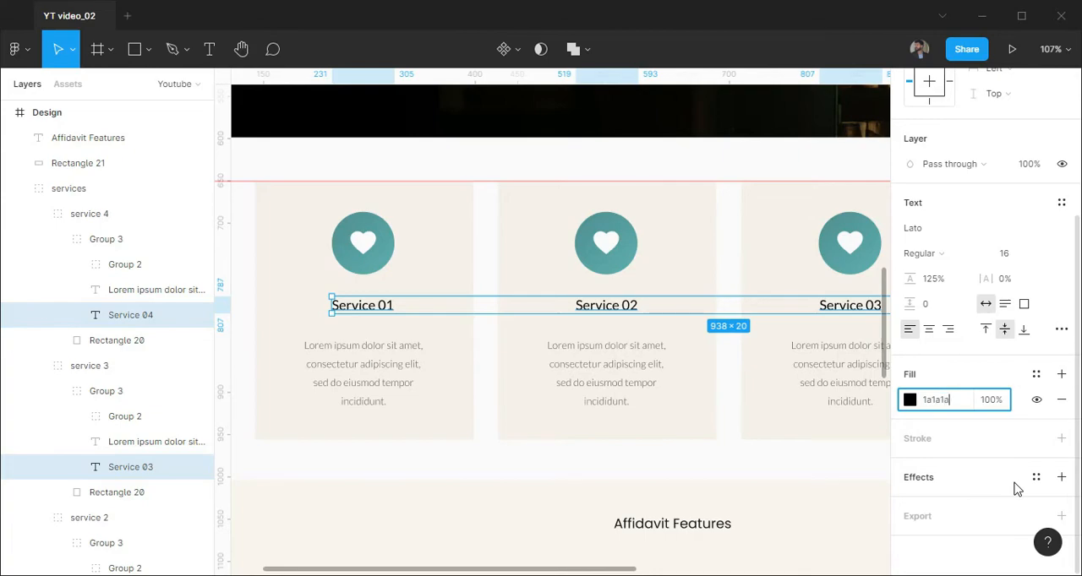
key(Return)
Add a lorem ipsum text box about 252 × 59 below the Affidavit Features heading and set its fill to 1A1A1A
scroll(748, 312, down, 3)
click(767, 464)
drag(767, 466, 634, 246)
scroll(561, 251, up, 3)
key(t)
drag(471, 218, 691, 270)
key(ctrl+v)
key(Escape)
click(952, 433)
text(1a1a)
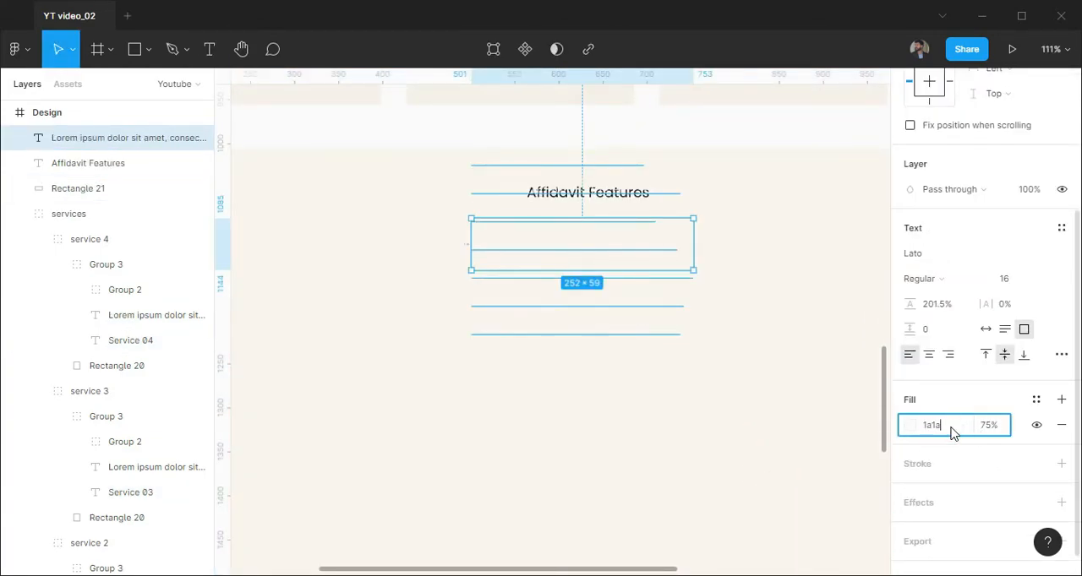
text(1a)
key(Return)
Shorten the placeholder paragraph so that it ends with "incididunt ut labore."
double_click(534, 233)
drag(510, 245, 699, 370)
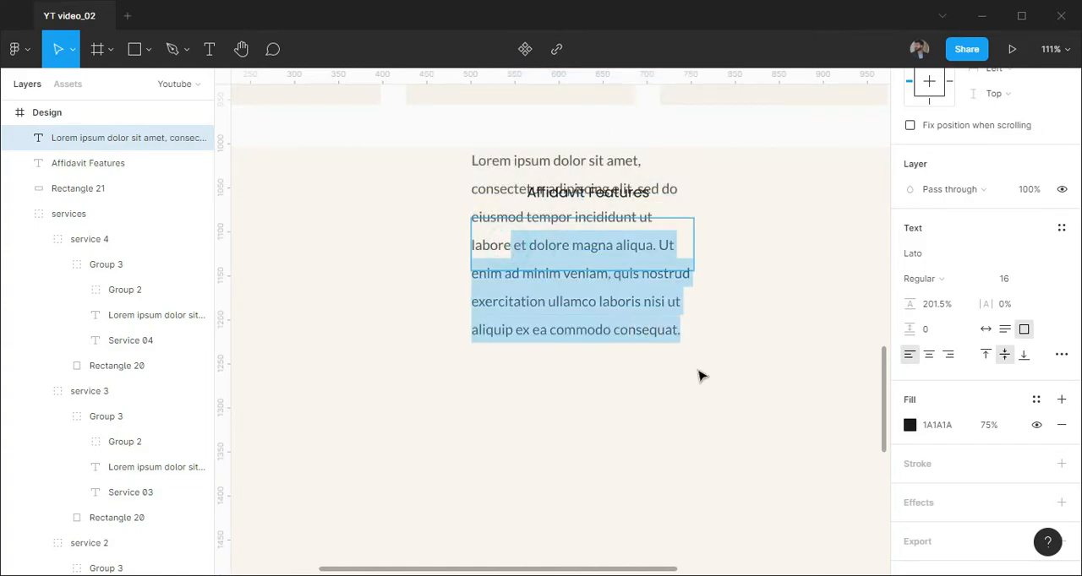
key(BackSpace)
text(.)
key(Escape)
Format the paragraph as Lato Light at size 12, centred horizontally, aligned to the bottom and with automatic height
click(1023, 331)
click(928, 354)
mouse_move(613, 238)
mouse_down()
mouse_move(614, 266)
mouse_move(617, 227)
mouse_up()
click(919, 278)
click(929, 256)
click(1004, 278)
click(1021, 343)
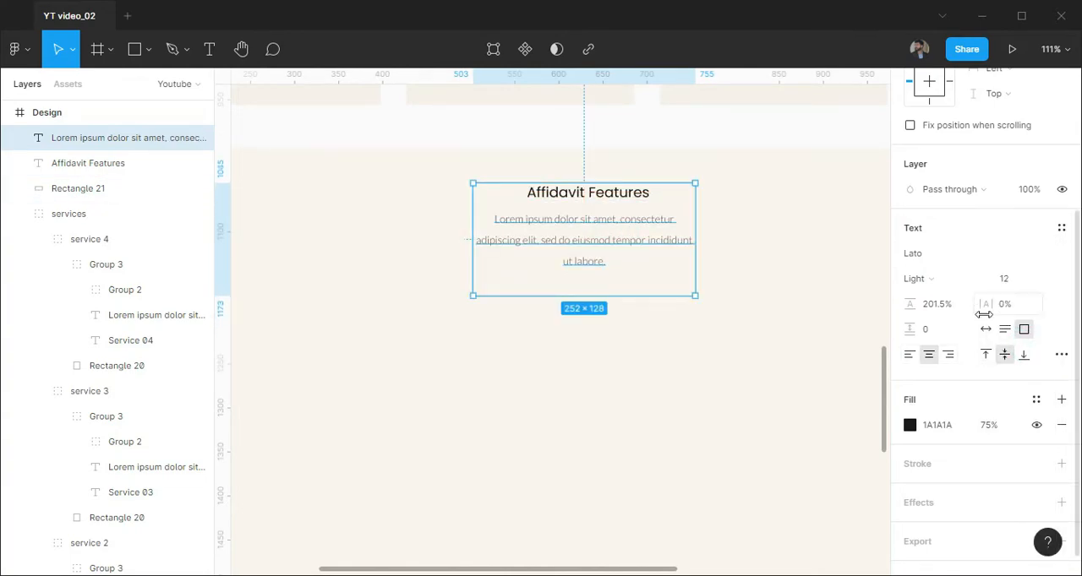
click(1024, 354)
click(987, 331)
Narrow the paragraph to 212 wide, centre it and the heading horizontally in the frame, and nudge the paragraph closer to the heading
drag(804, 288, 650, 230)
scroll(936, 152, up, 3)
click(934, 114)
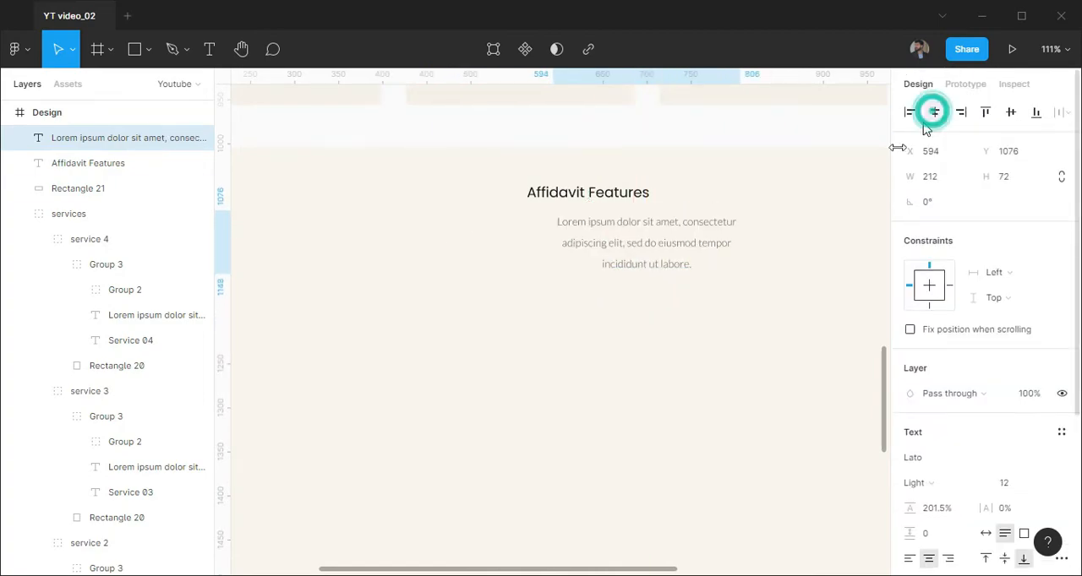
click(621, 194)
click(935, 113)
click(810, 301)
scroll(664, 320, down, 3)
scroll(664, 302, up, 3)
click(665, 296)
key(Up)
key(Up)
key(Up)
Insert the gavel picture component on the right side of the Affidavit Features section and lock its layer
click(703, 333)
scroll(674, 367, down, 4)
drag(797, 360, 698, 260)
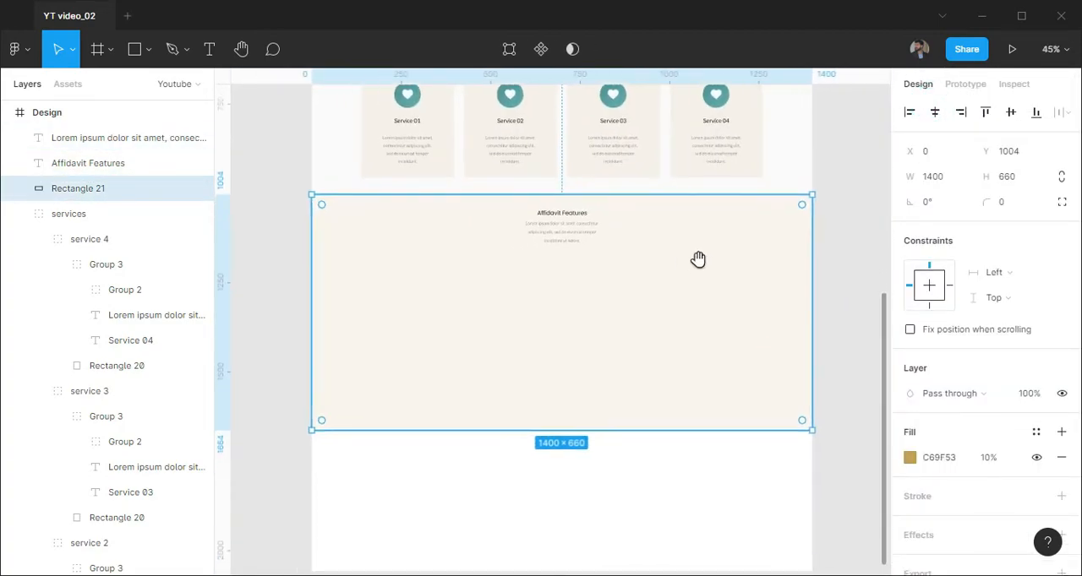
click(68, 84)
drag(57, 435, 679, 297)
scroll(605, 334, down, 3)
scroll(623, 311, up, 4)
scroll(622, 316, down, 2)
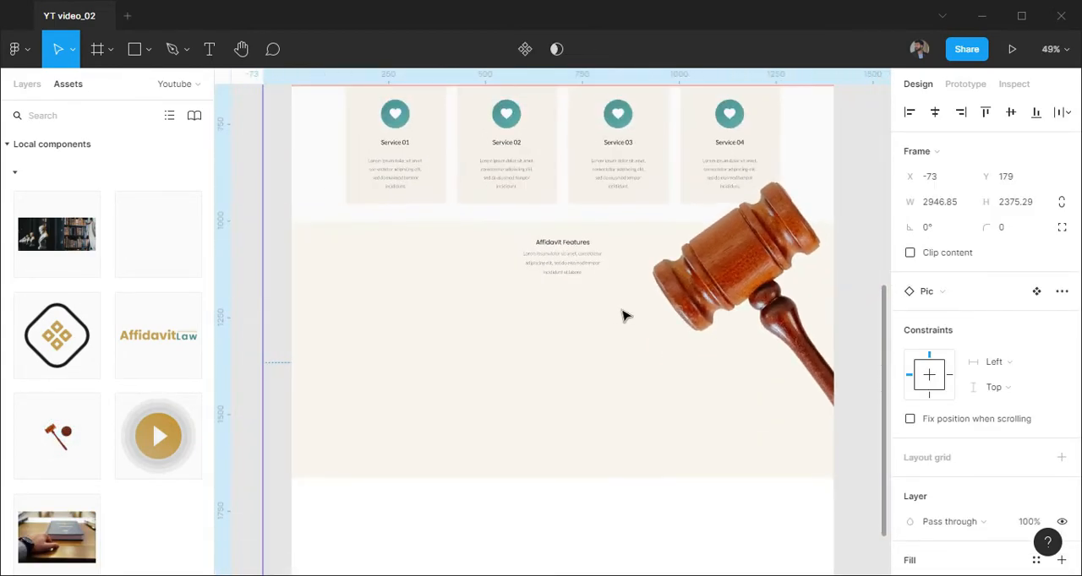
click(27, 83)
click(181, 137)
click(20, 239)
Show the layout grid and add the text "Feature 01" at the first column's left edge, X 140, Y 1216
click(676, 470)
drag(676, 457, 721, 420)
scroll(443, 340, up, 4)
key(ctrl+shift+4)
key(t)
click(383, 201)
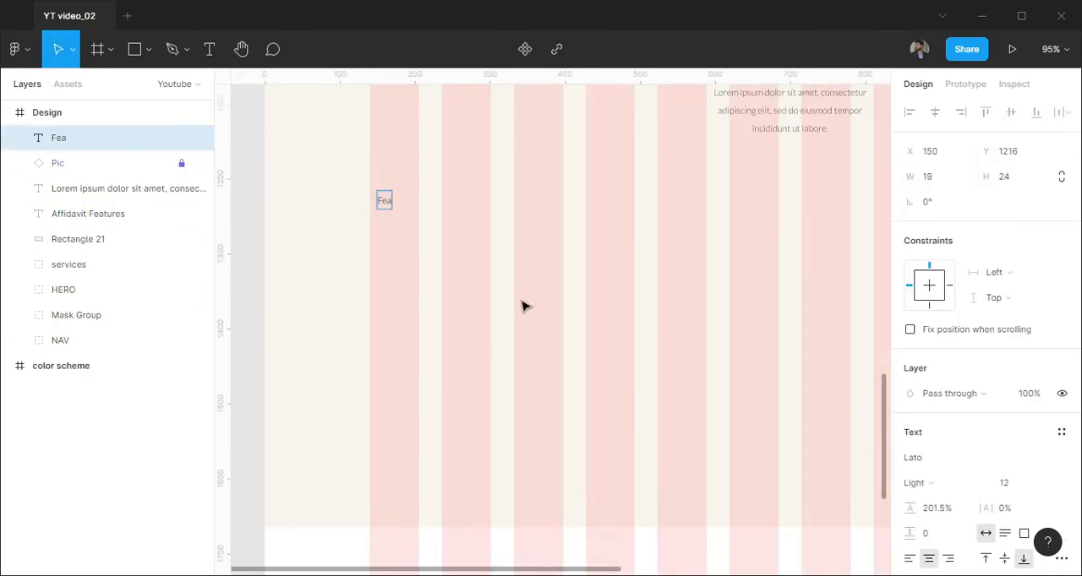
text(Feature 01)
click(528, 313)
scroll(402, 253, up, 2)
drag(388, 194, 389, 196)
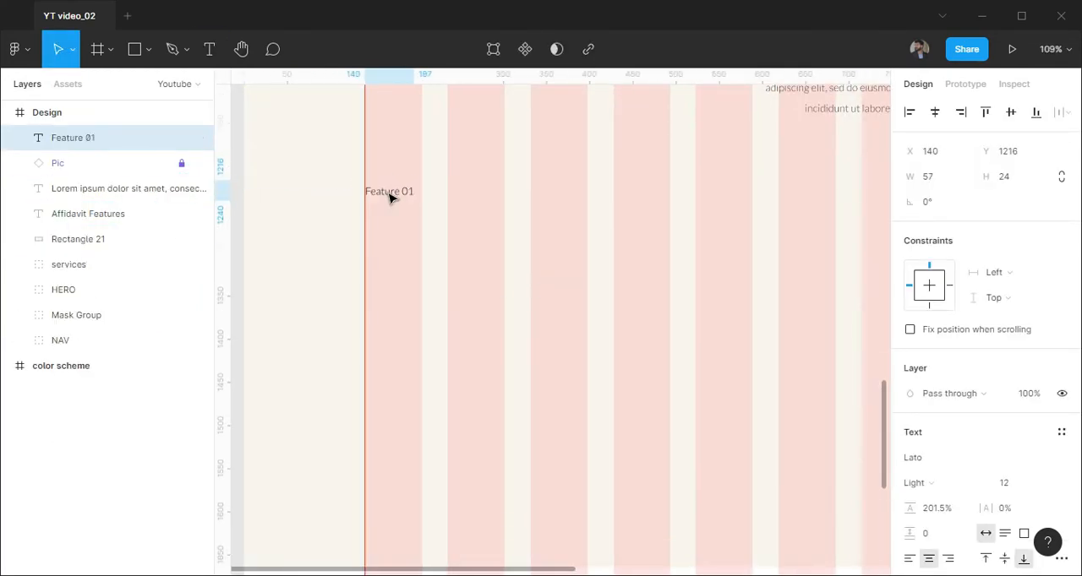
Format the Feature 01 title as Montserrat Medium at size 14 with a 1A1A1A fill at 100%
key(Return)
click(917, 478)
click(930, 292)
scroll(973, 418, down, 3)
click(958, 406)
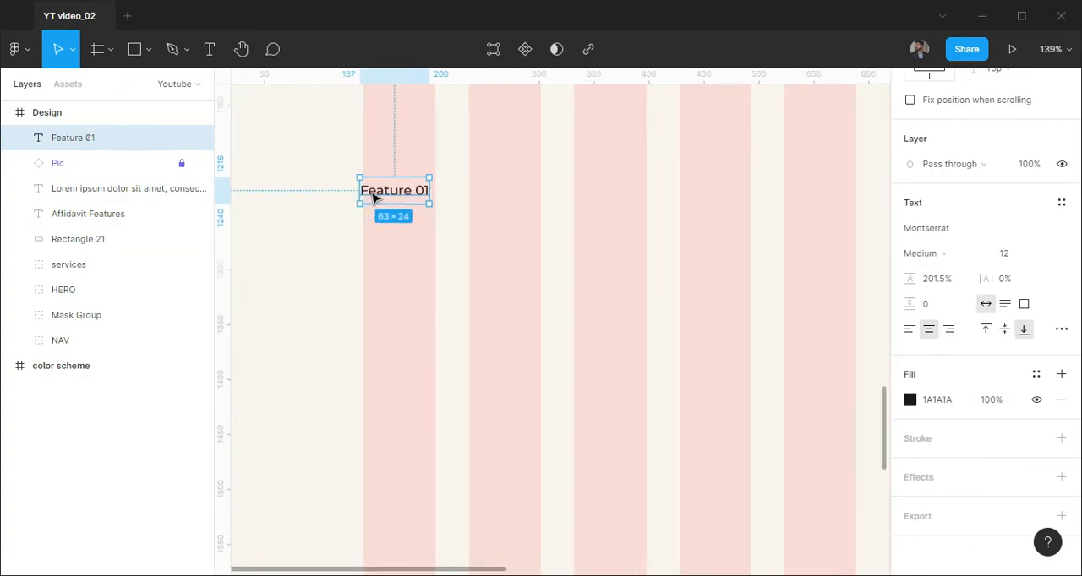
scroll(476, 372, up, 2)
click(1044, 257)
click(1042, 285)
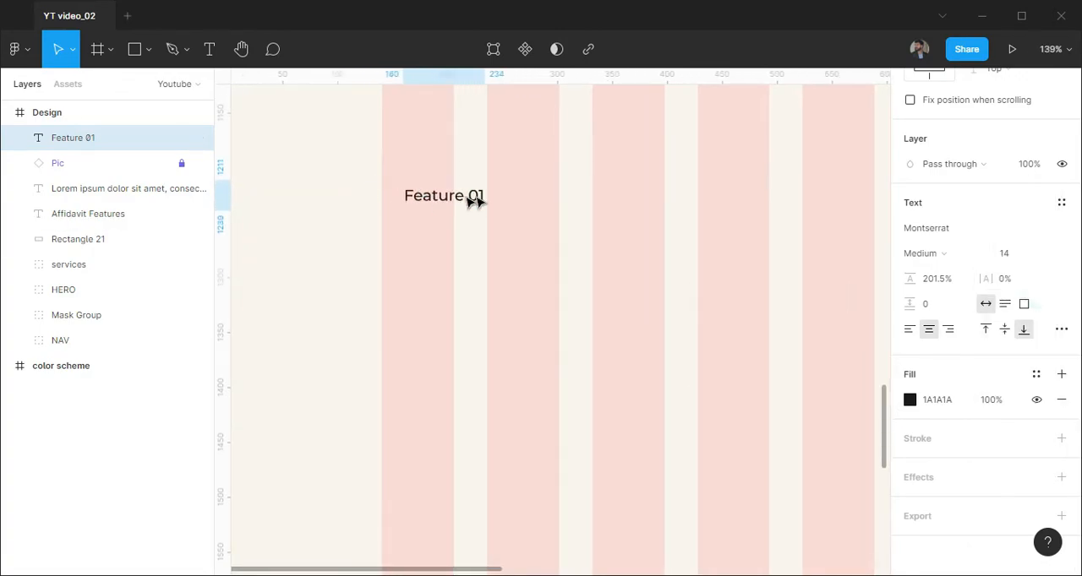
Insert the 50 × 50 gold diamond icon component and place it in the first column beside the Feature 01 title
click(68, 84)
drag(59, 338, 448, 195)
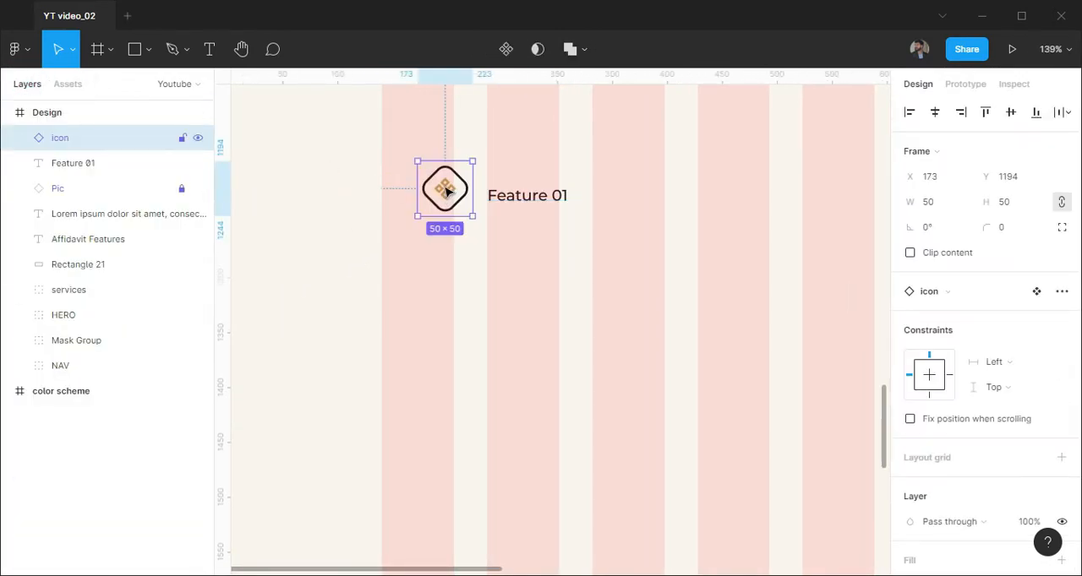
mouse_move(526, 197)
mouse_down()
mouse_move(496, 202)
mouse_move(519, 302)
mouse_move(616, 353)
mouse_up()
shift+click(102, 141)
click(681, 267)
Place a left-aligned copy of the section paragraph below the Feature 01 title at X 211, Y 1250, 186 wide
scroll(581, 320, down, 3)
double_click(788, 205)
key(Escape)
drag(786, 208, 565, 239)
scroll(583, 312, up, 5)
scroll(571, 361, up, 4)
scroll(760, 252, down, 2)
drag(858, 233, 815, 239)
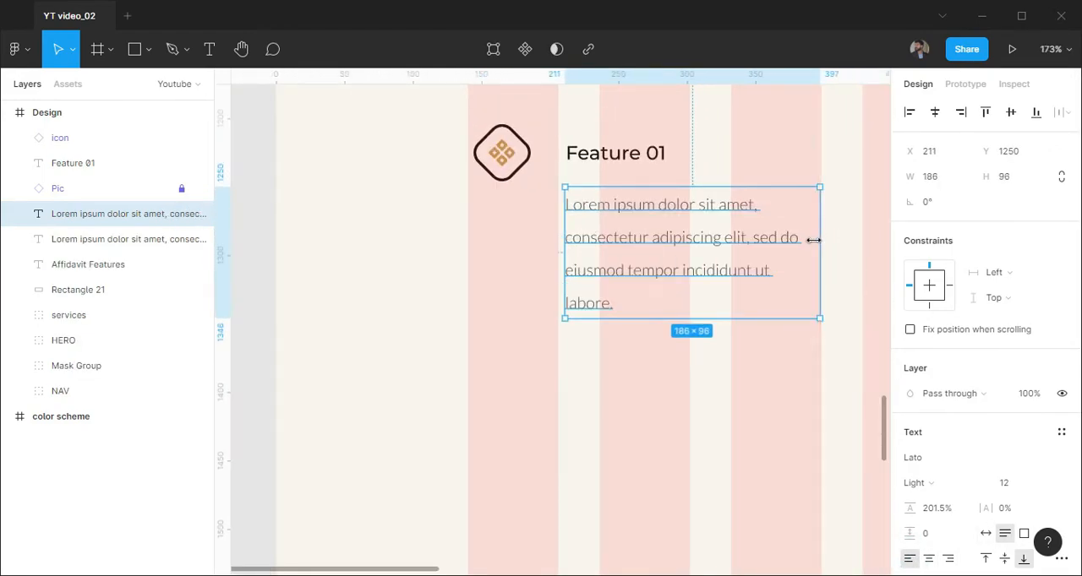
Reduce the feature description's font size to 10 and move it up directly below the Feature 01 title
click(1025, 483)
click(1024, 304)
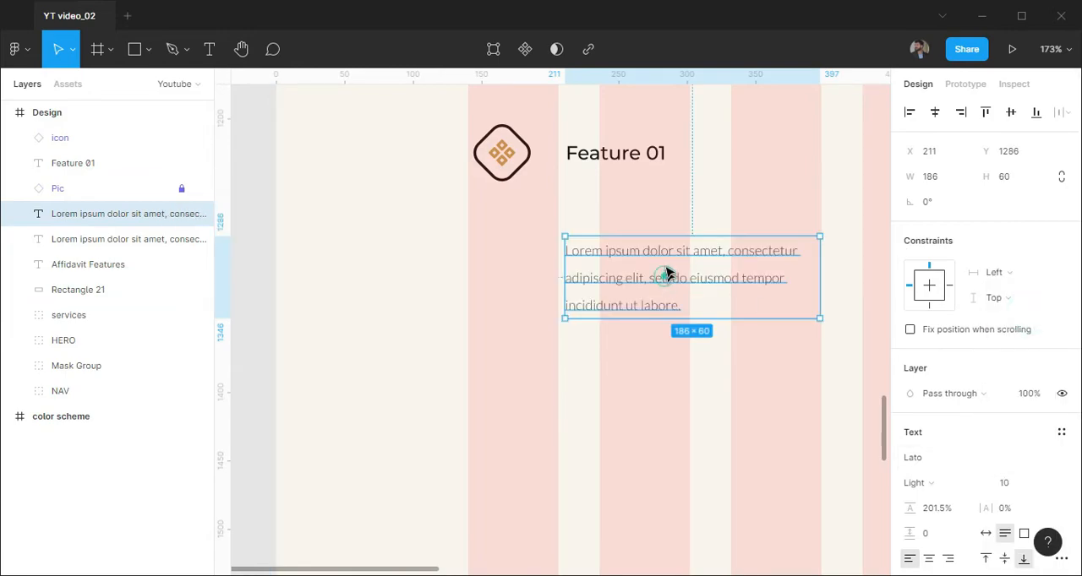
click(612, 350)
scroll(617, 338, down, 1)
click(628, 175)
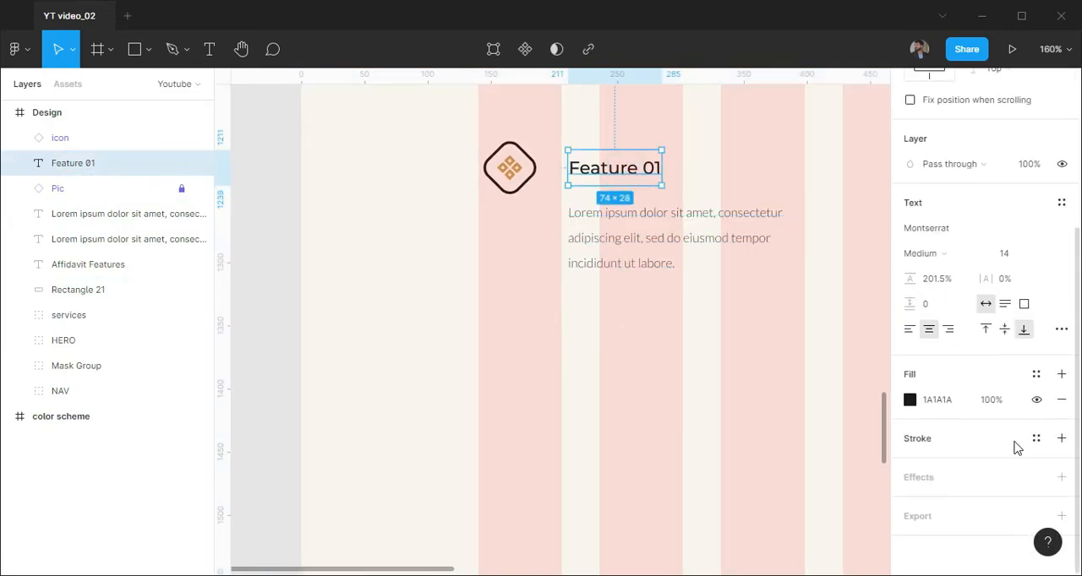
click(663, 348)
Group the icon, the Feature 01 title and its description
click(67, 186)
shift+click(78, 144)
click(85, 213)
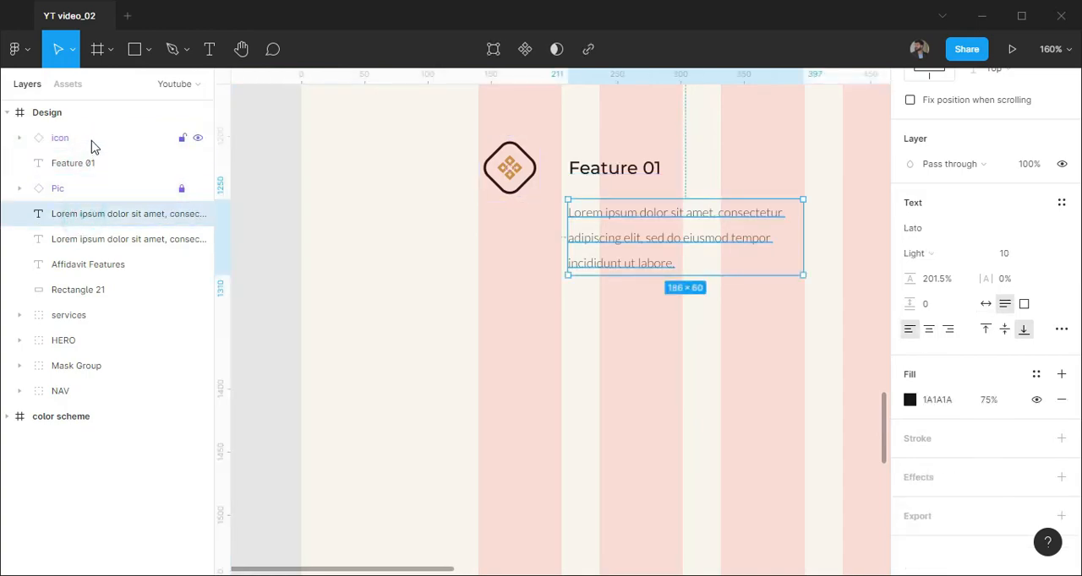
shift+click(91, 142)
key(ctrl+g)
Take the Pic layer out of the feature group and place it below the group in the layer order
scroll(647, 260, down, 3)
drag(683, 336, 603, 337)
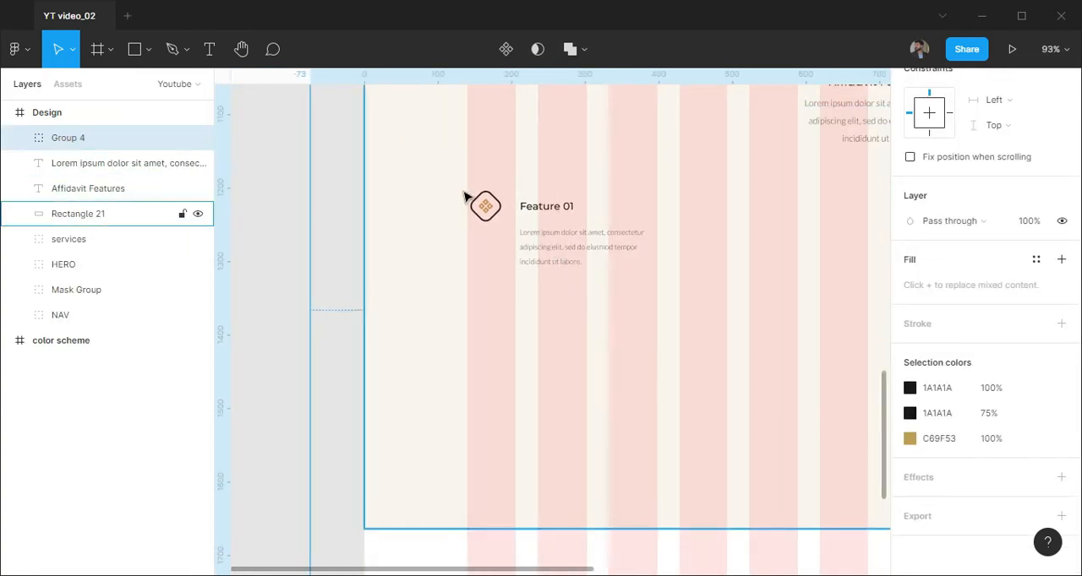
click(19, 138)
drag(95, 215, 72, 279)
click(20, 137)
drag(68, 188, 75, 156)
Duplicate the feature group into five, with three stacked in the first column and two in a second column at X 427
click(71, 138)
key(ctrl+d)
drag(560, 318, 751, 302)
key(ctrl+d)
click(580, 253)
shift+click(546, 321)
Set the vertical spacing between the feature groups to 6 in both columns
click(553, 397)
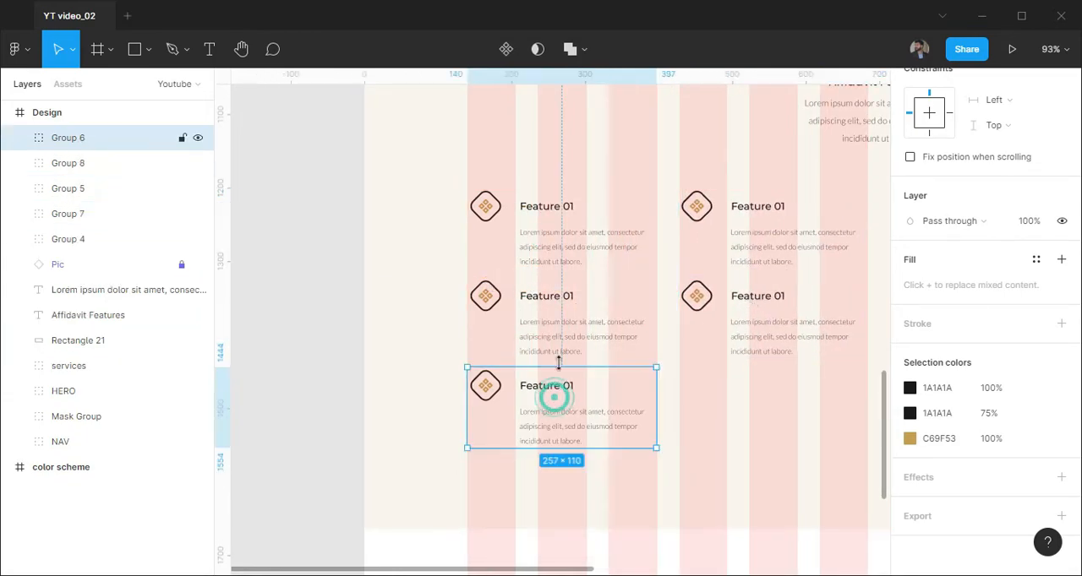
shift+click(557, 319)
shift+click(560, 242)
scroll(1005, 279, up, 3)
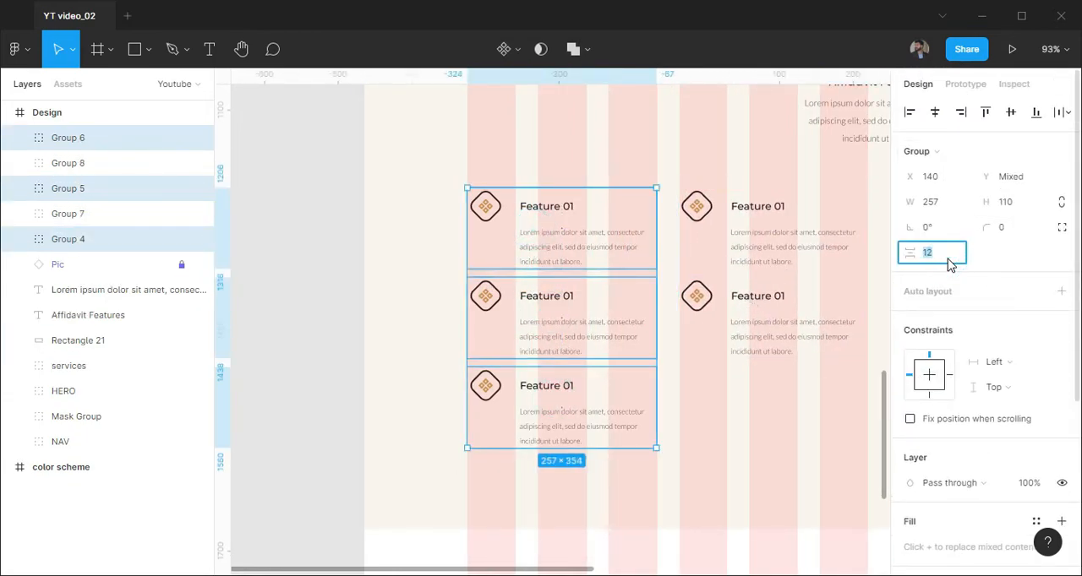
text(6)
key(Return)
click(773, 232)
shift+click(773, 317)
text(6)
key(Return)
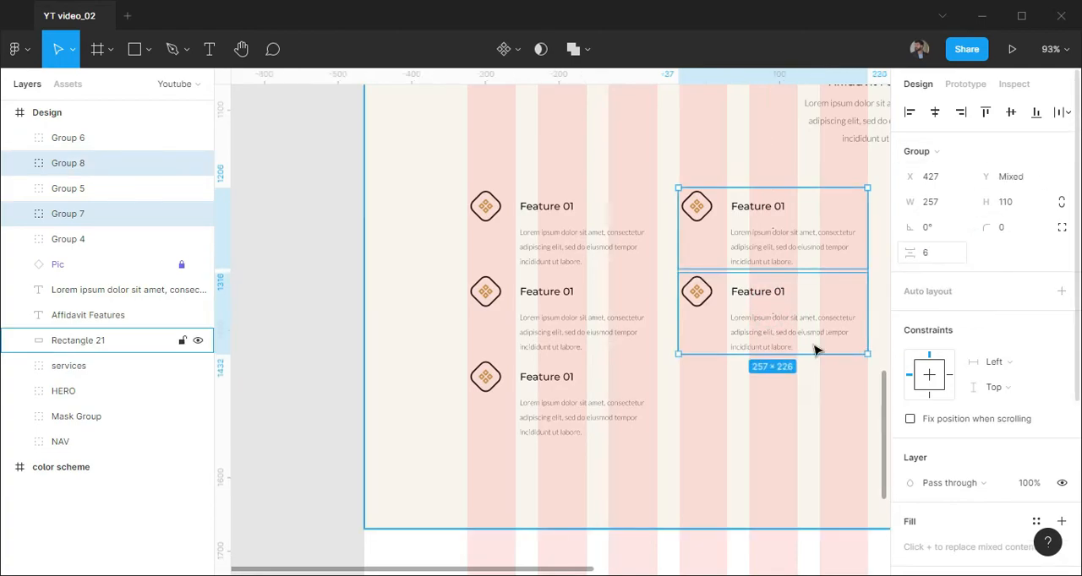
Renumber the copied titles as Feature 02 and Feature 03 in the first column, and Feature 04 and Feature 05 in the second
click(750, 427)
scroll(614, 406, down, 2)
scroll(580, 314, up, 1)
ctrl+double_click(572, 299)
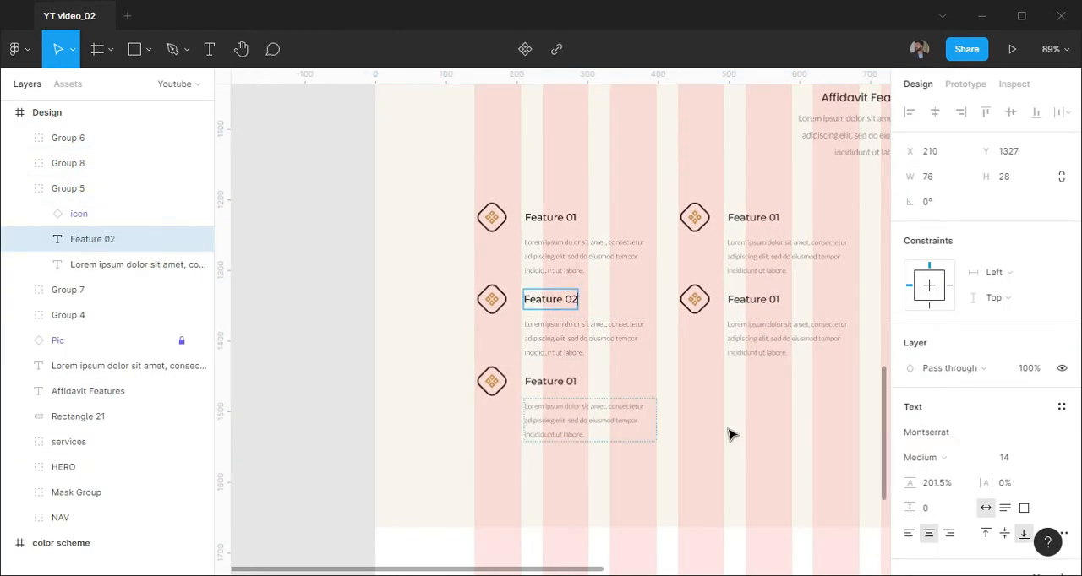
double_click(573, 385)
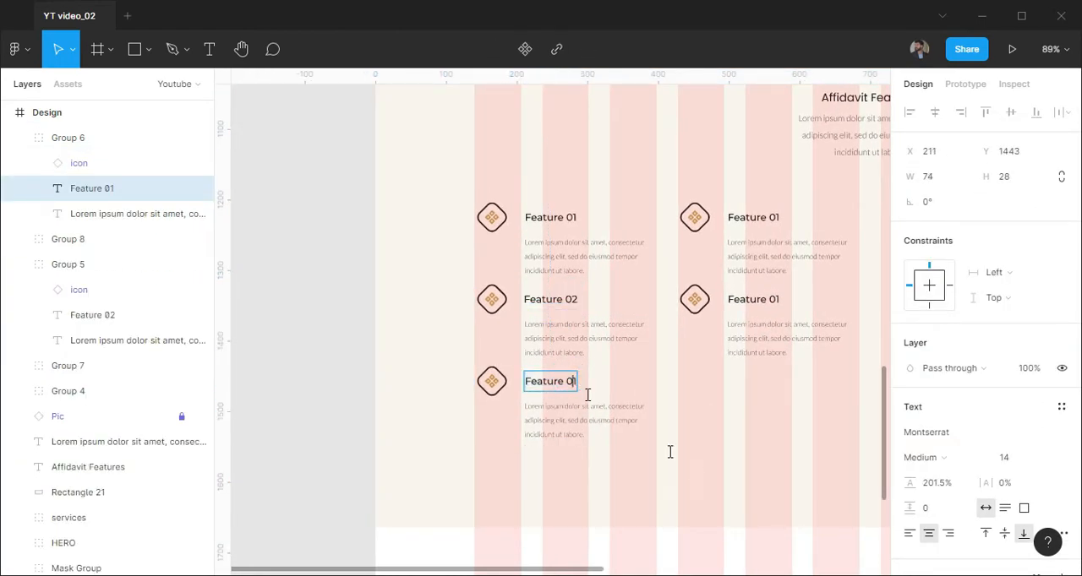
ctrl+click(771, 218)
ctrl+double_click(777, 299)
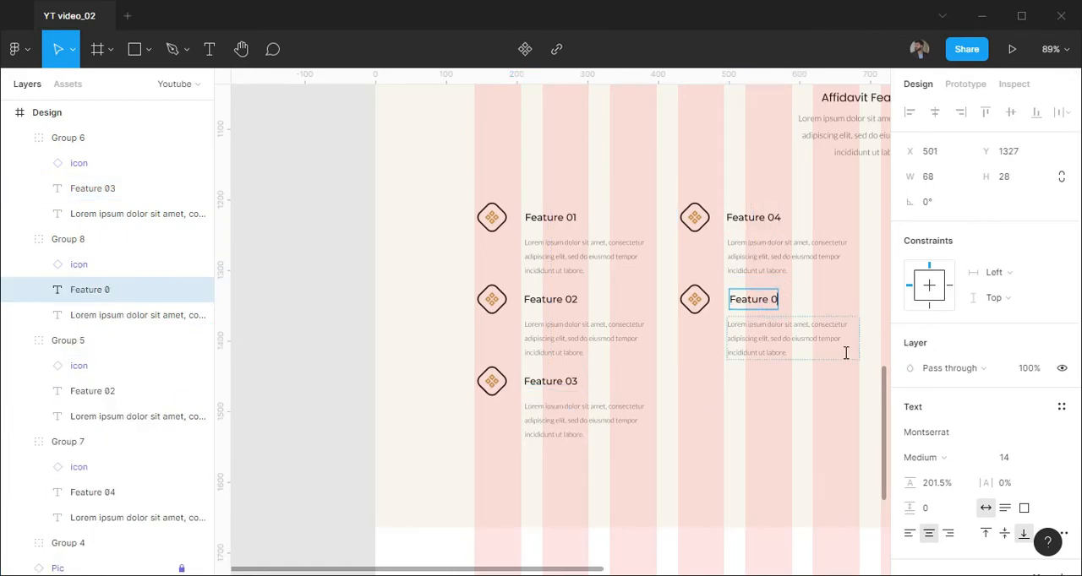
text(5)
click(730, 434)
Hide the layout grid
scroll(733, 440, down, 1)
click(353, 309)
key(ctrl+shift+4)
Set the Feature 01 title's fill to teal 42868A
drag(787, 258, 569, 252)
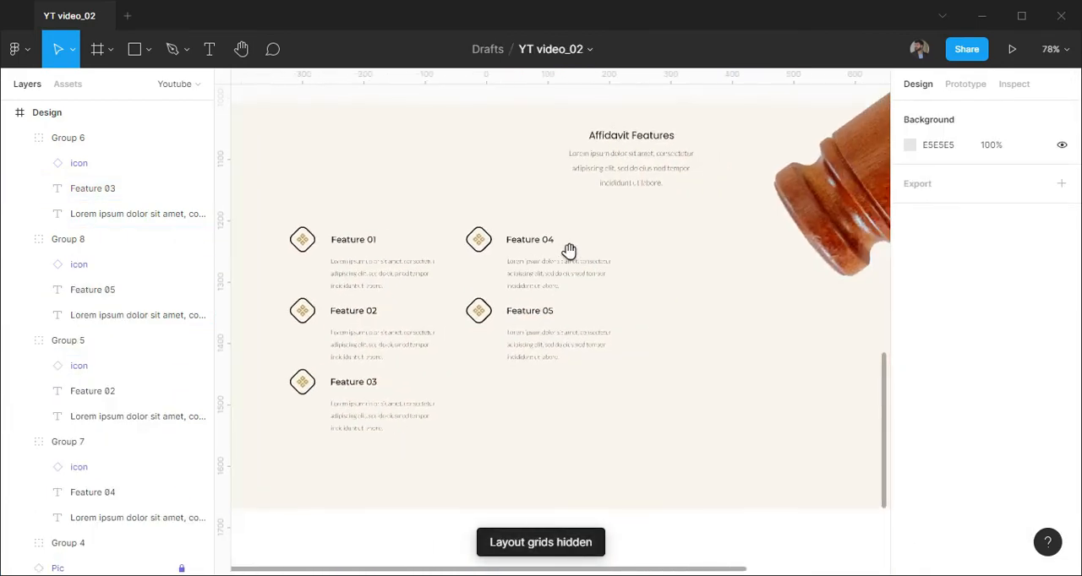
scroll(571, 259, down, 2)
drag(753, 282, 672, 292)
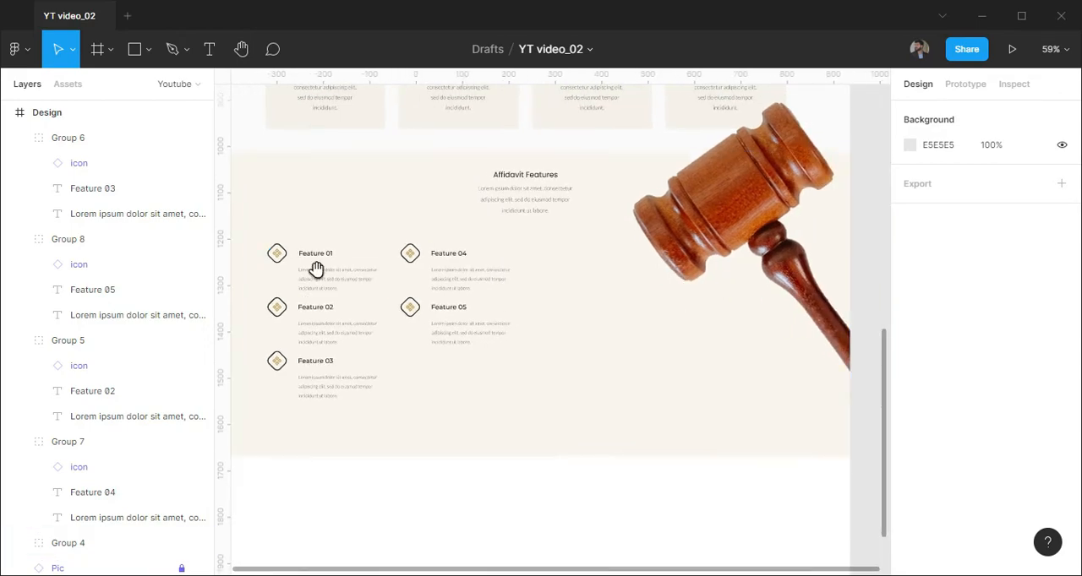
drag(316, 269, 389, 273)
scroll(391, 273, up, 2)
ctrl+double_click(399, 255)
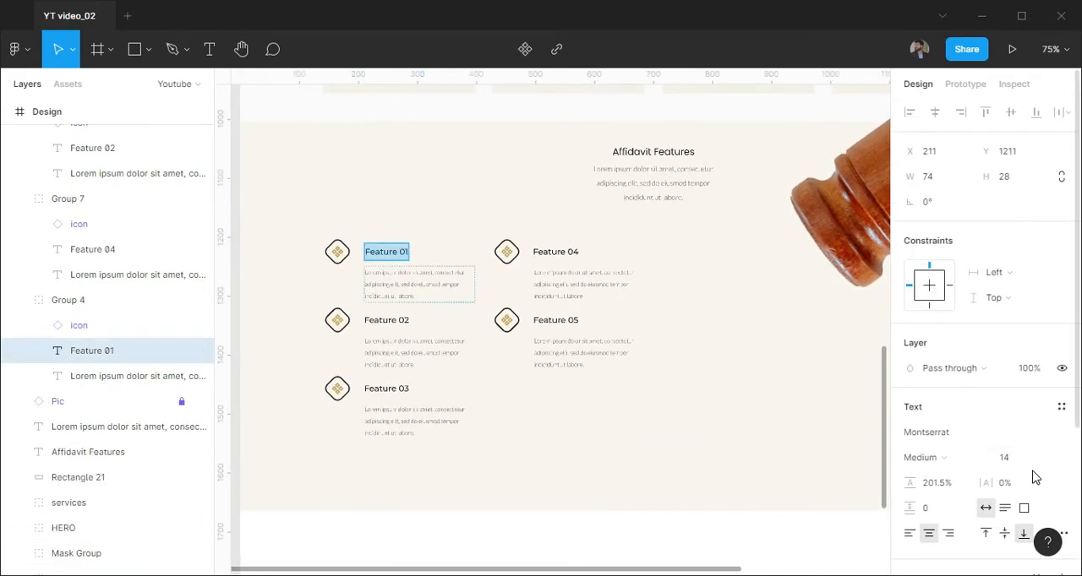
scroll(1014, 456, down, 3)
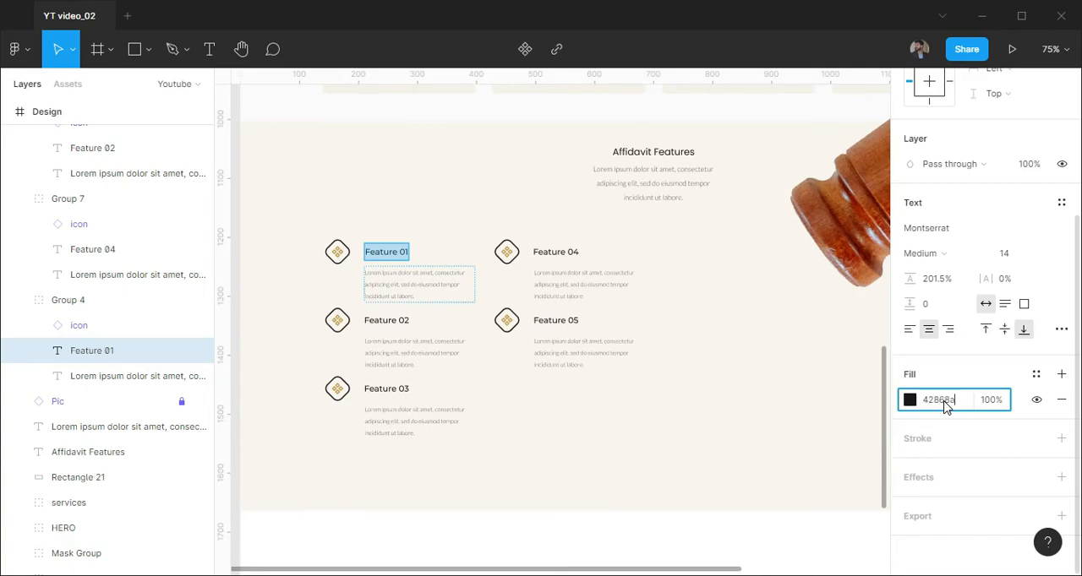
click(647, 429)
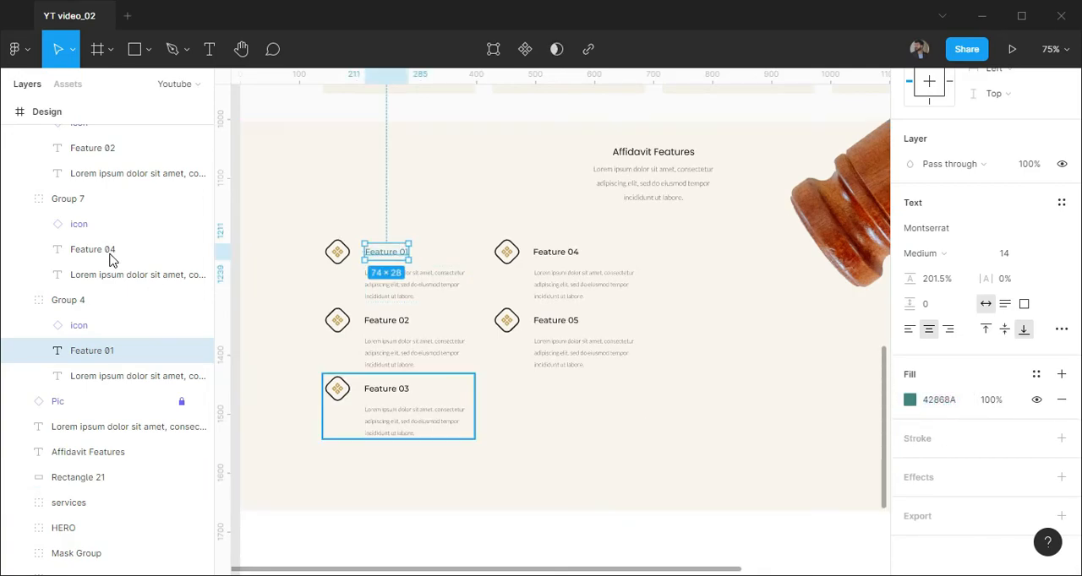
Set the fill of the Feature 02 and Feature 03 titles to teal 42868A
key(alt+l)
ctrl+double_click(387, 321)
key(Return)
ctrl+click(404, 388)
click(950, 407)
text(42868A)
key(Return)
Apply the same teal 42868A fill to the Feature 04 and Feature 05 titles
ctrl+click(555, 252)
click(940, 407)
text(42868A)
key(Return)
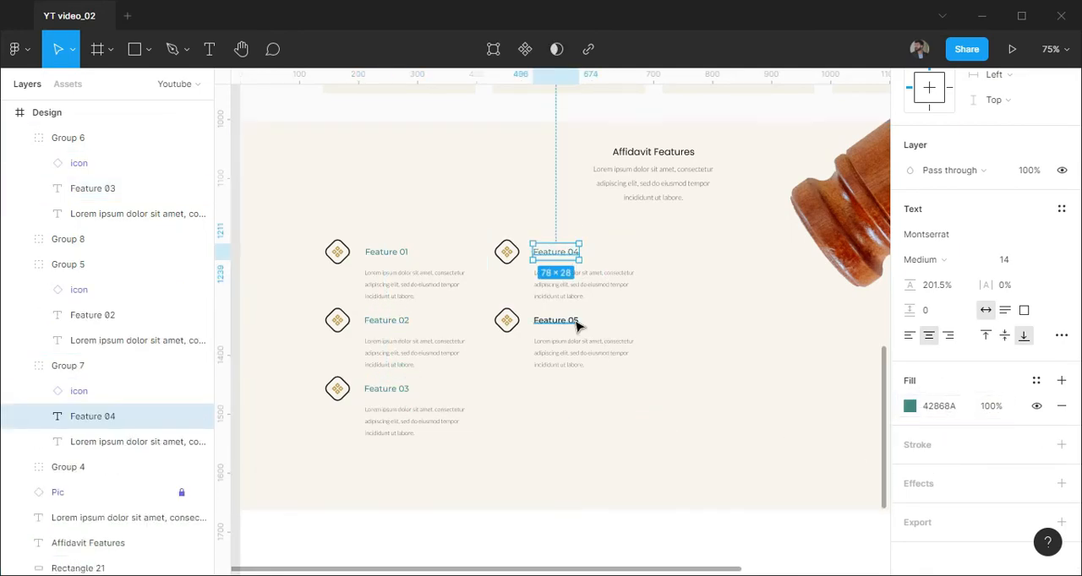
ctrl+click(555, 320)
click(940, 406)
text(42868A)
click(747, 440)
key(Escape)
Group all layers of the Affidavit Features section and name the group "feautures"
scroll(401, 374, down, 2)
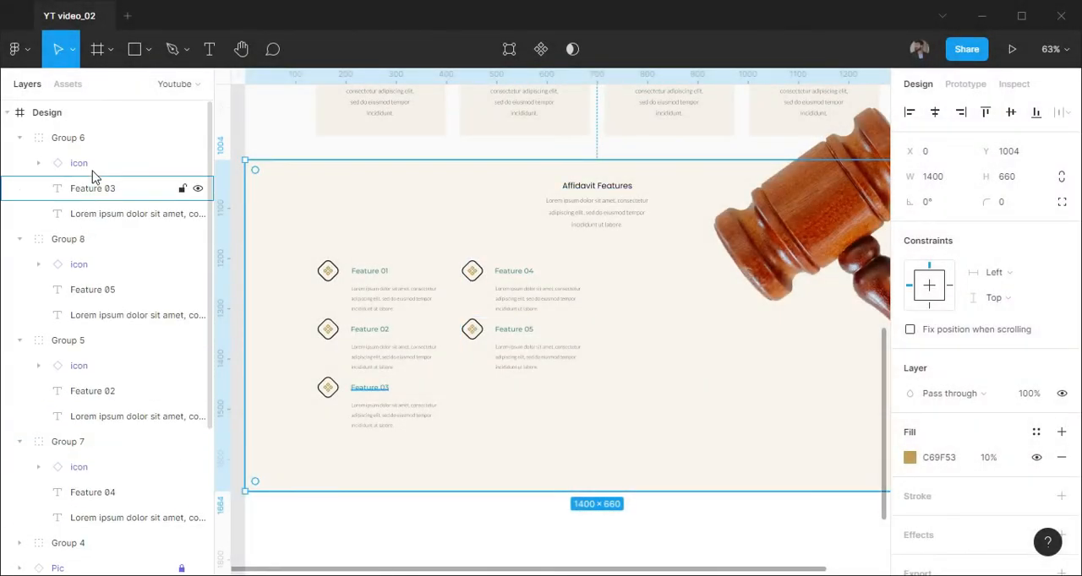
shift+click(102, 140)
key(ctrl+g)
double_click(72, 140)
text(feautures)
key(Return)
Add a 1400 × 440 rectangle in the empty area below the features section
scroll(712, 235, down, 3)
click(304, 352)
drag(649, 401, 584, 284)
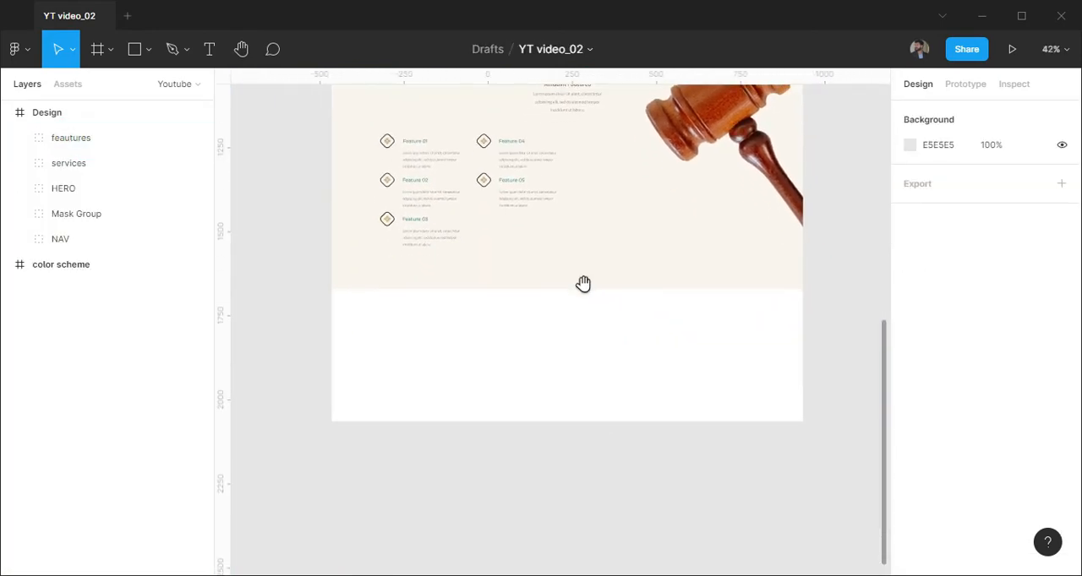
click(382, 338)
click(930, 176)
text(1400)
key(Tab)
text(440)
key(Return)
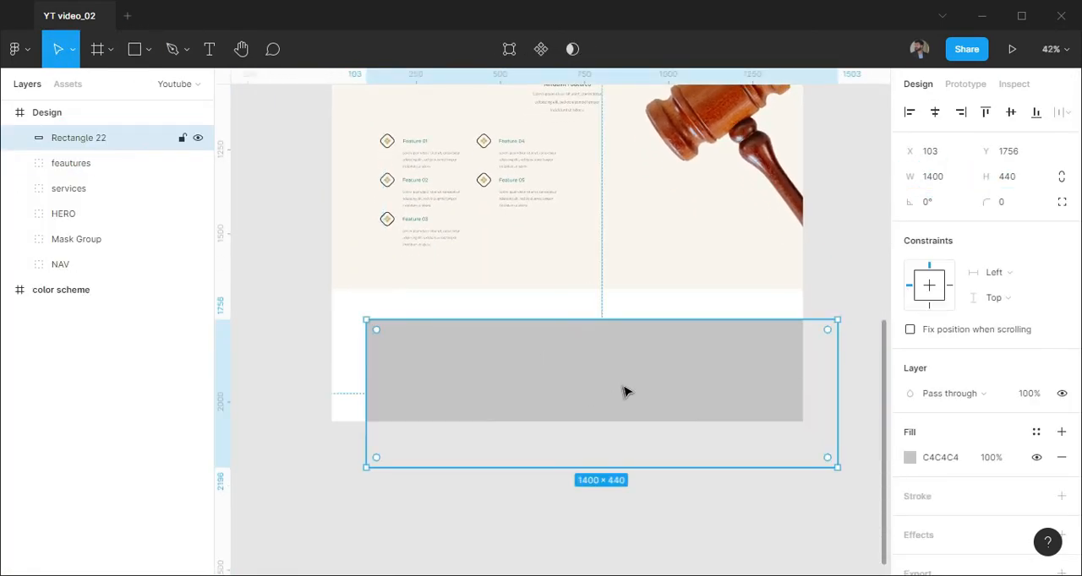
Move the rectangle flush beneath the features section at X 0, Y 1664, and extend the Design frame past its lower edge
drag(603, 394, 595, 357)
click(103, 111)
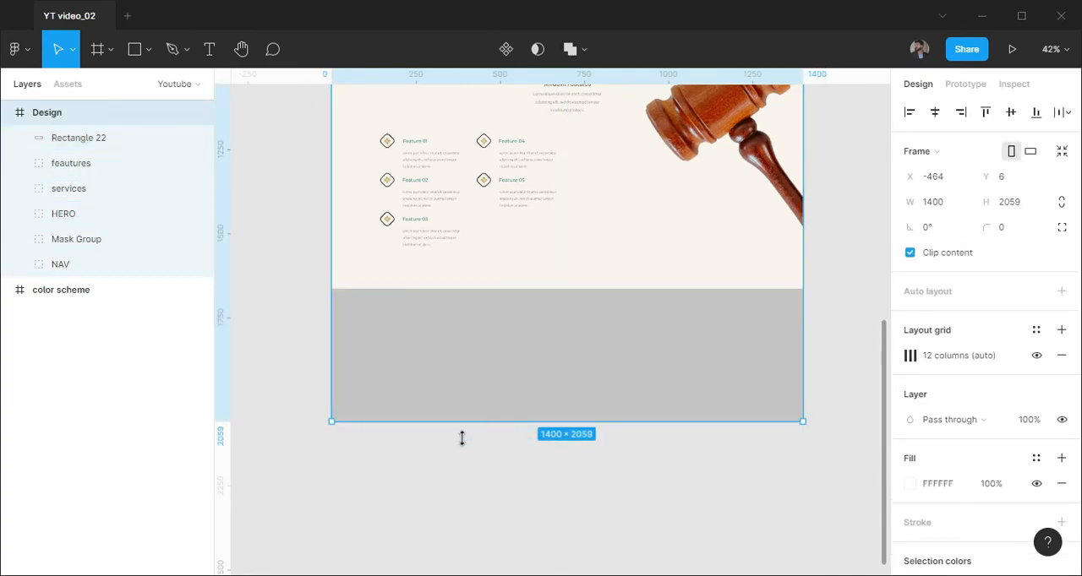
drag(462, 438, 462, 450)
Place the hand-and-book picture component over the gray rectangle below the features section
click(512, 374)
click(74, 85)
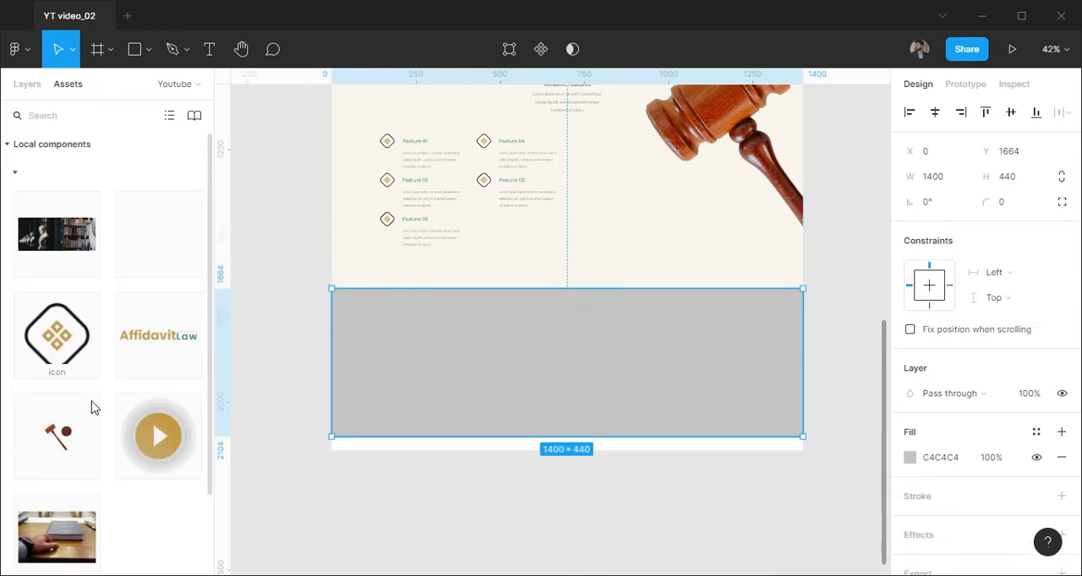
drag(114, 526, 574, 342)
Mask the hand-and-book picture with Rectangle 22 and center the picture horizontally
click(29, 82)
shift+click(79, 164)
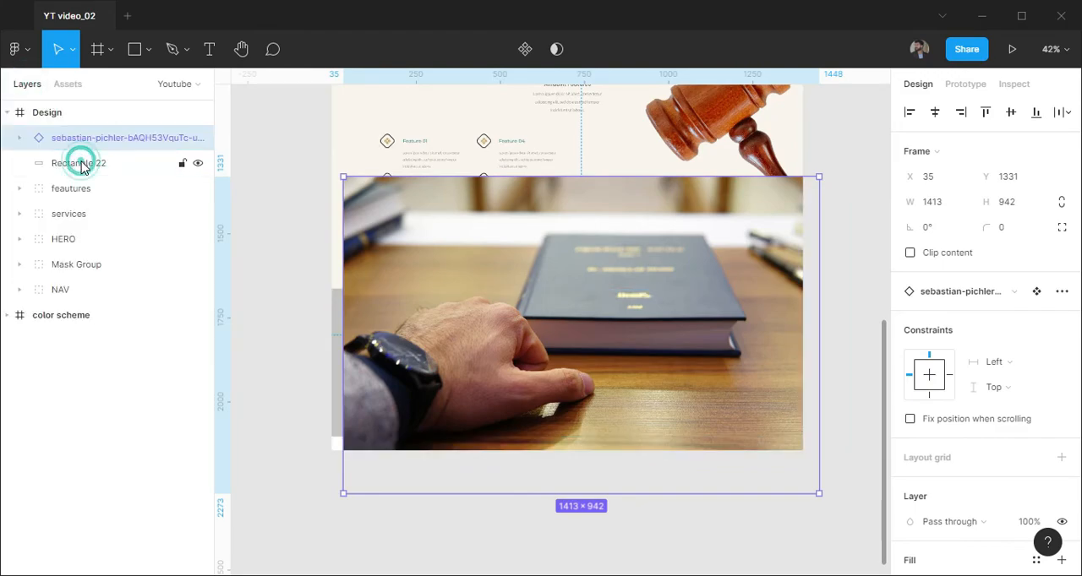
click(541, 51)
click(87, 167)
click(934, 113)
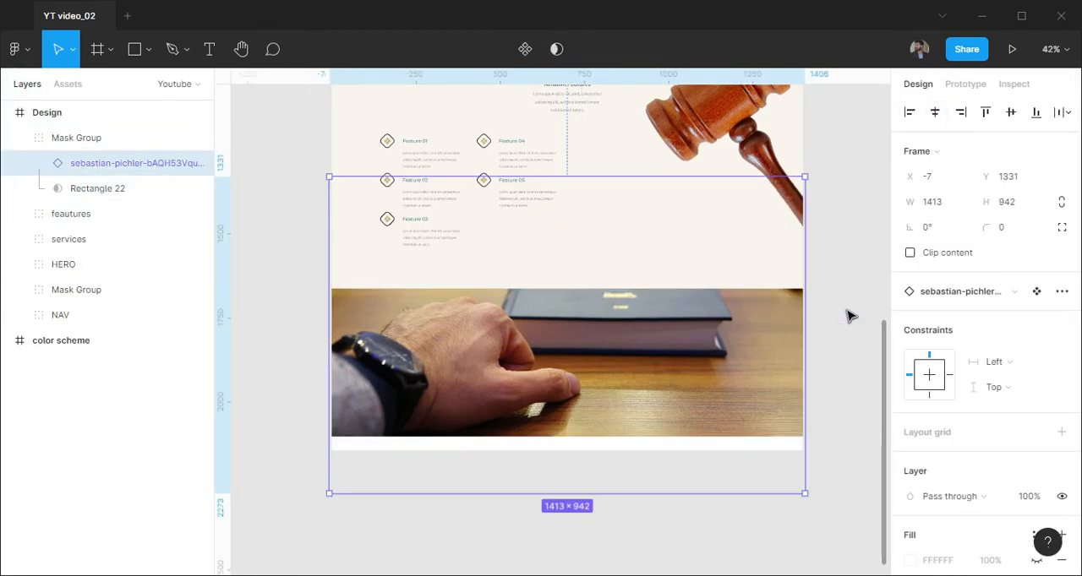
click(850, 314)
Add a second 1400 × 440 rectangle and align it exactly over the masked picture at X 0, Y 1664
scroll(559, 398, up, 1)
scroll(559, 399, up, 1)
key(r)
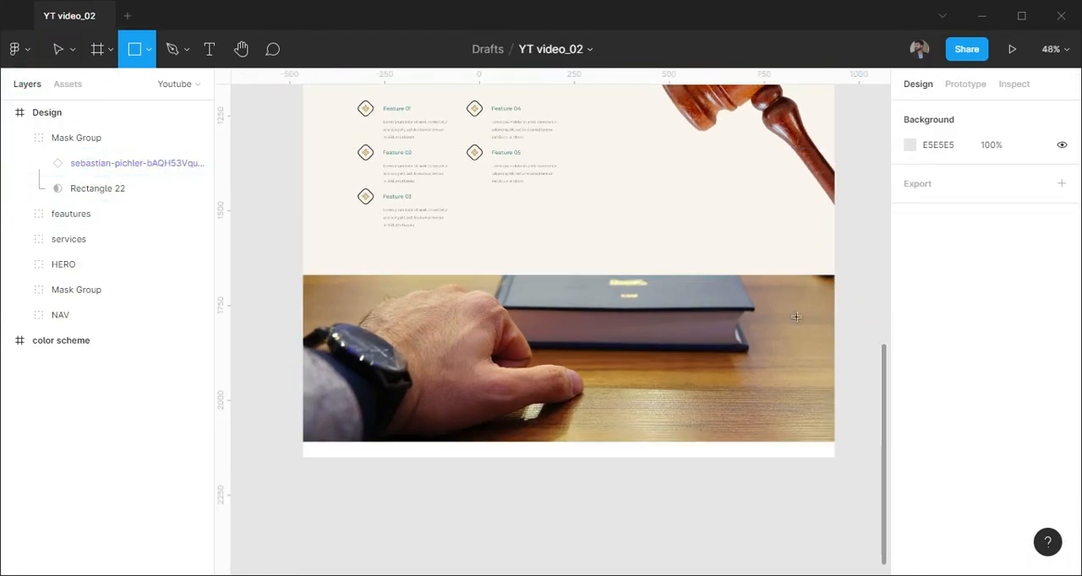
click(413, 311)
click(938, 177)
text(1400)
key(Tab)
text(440)
key(Return)
drag(649, 395, 536, 359)
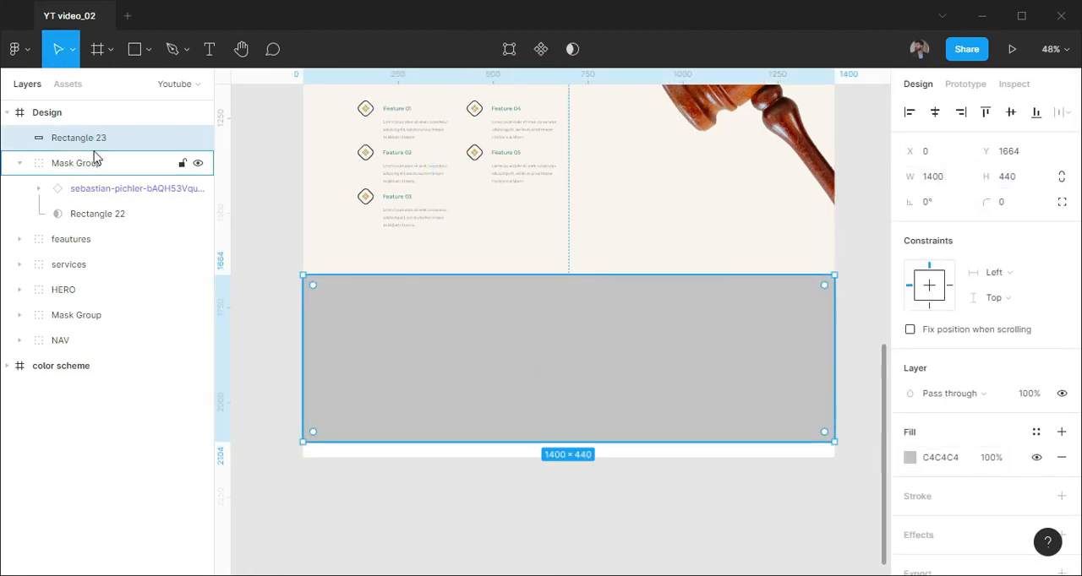
Move Rectangle 23 into the mask group above the picture and set its fill to 1A1A1A
drag(95, 144, 95, 151)
click(934, 432)
text(1a1a1a)
key(Return)
Set the dark overlay rectangle's blend mode to Multiply and its layer opacity to 20%
click(953, 369)
click(940, 251)
key(2)
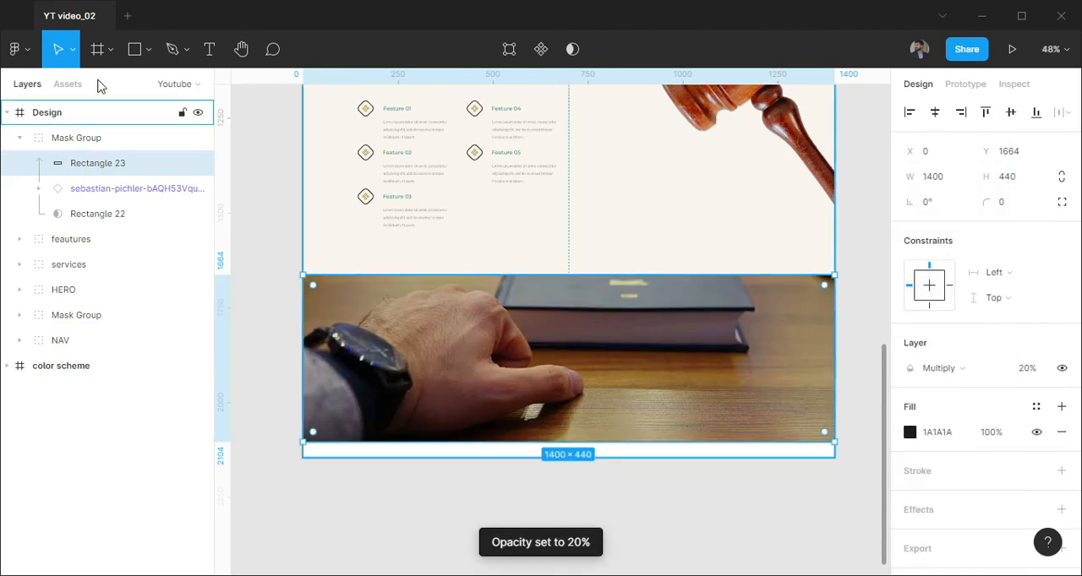
Place the Play button component on the masked picture and center it horizontally and vertically there
click(68, 84)
drag(158, 435, 583, 363)
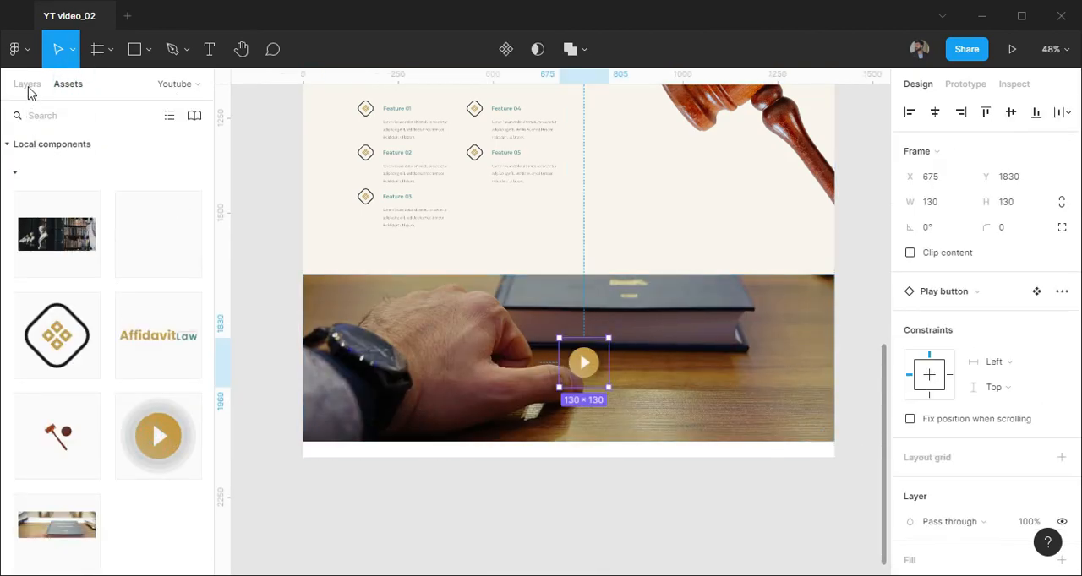
click(26, 84)
shift+click(98, 164)
click(1010, 113)
click(736, 493)
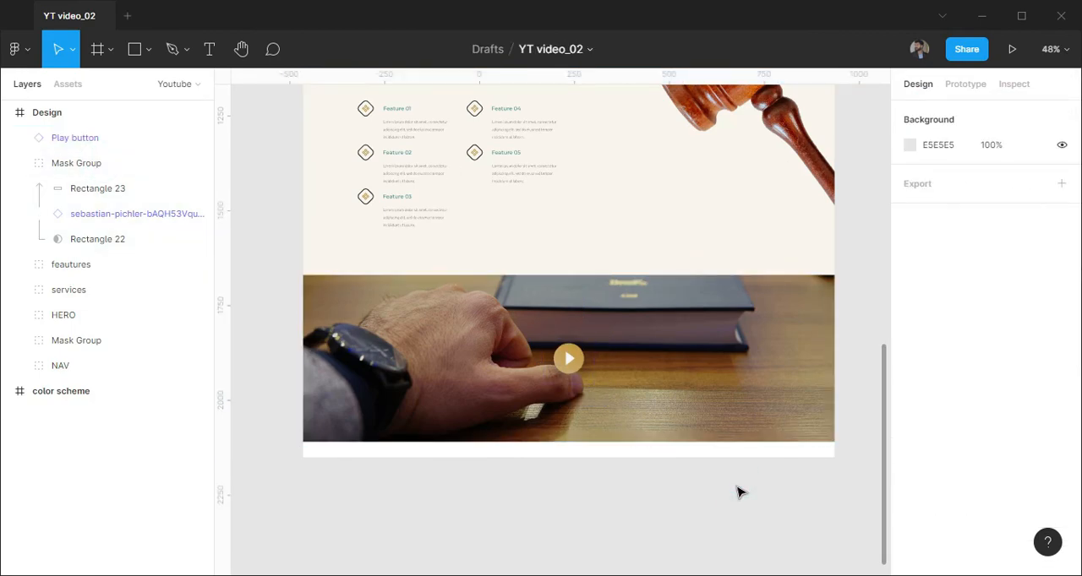
scroll(845, 372, up, 5)
scroll(862, 346, up, 3)
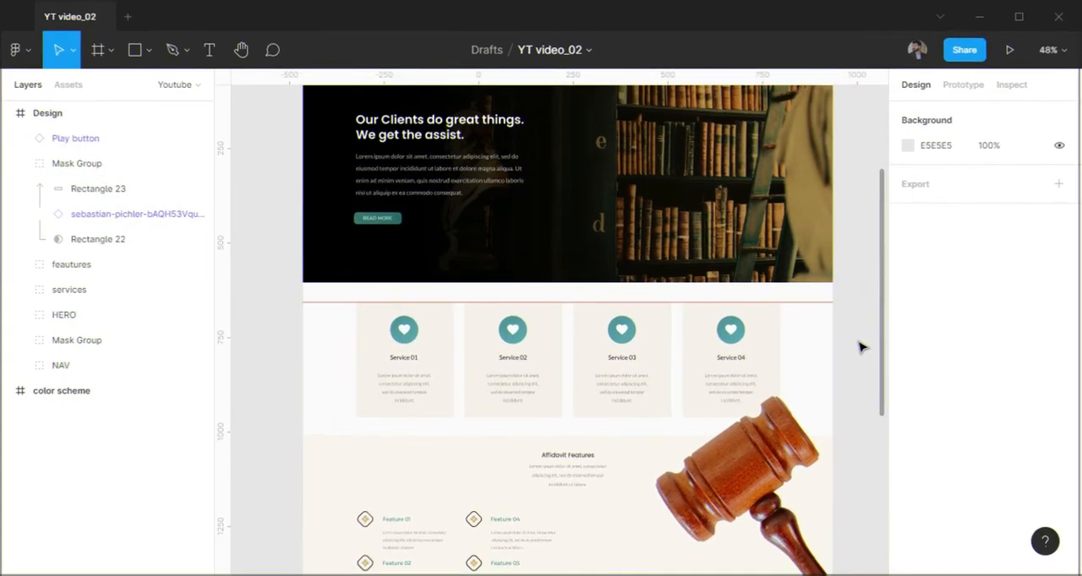